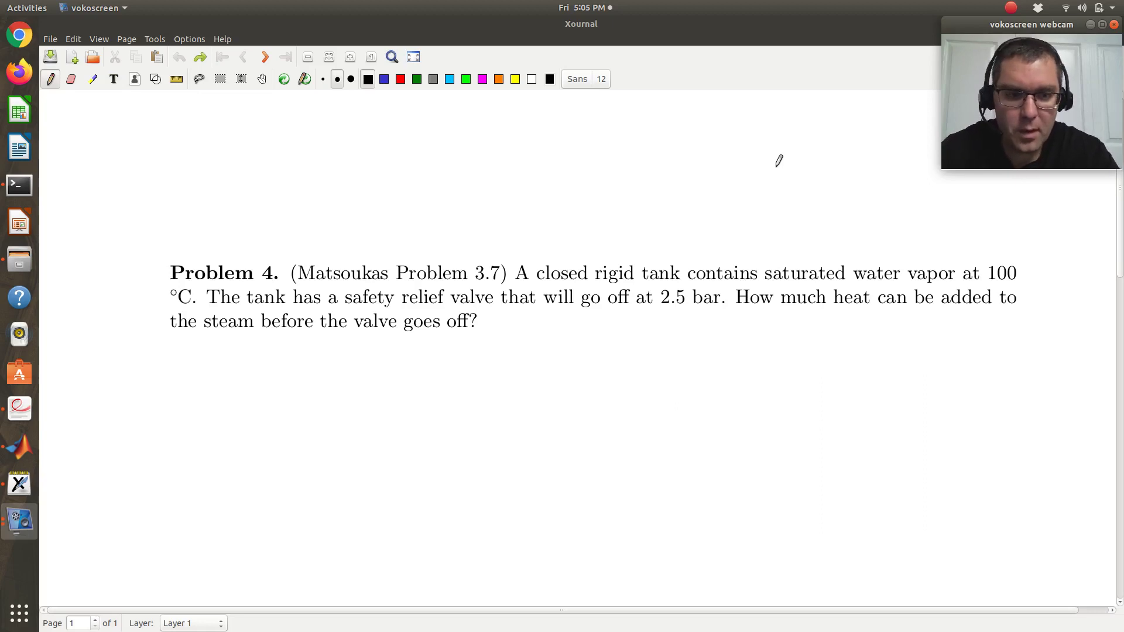
Scroll the Problem 4 statement up and draw a first pen stroke beneath it
left_click(542, 348)
scroll(545, 343, "down", 3)
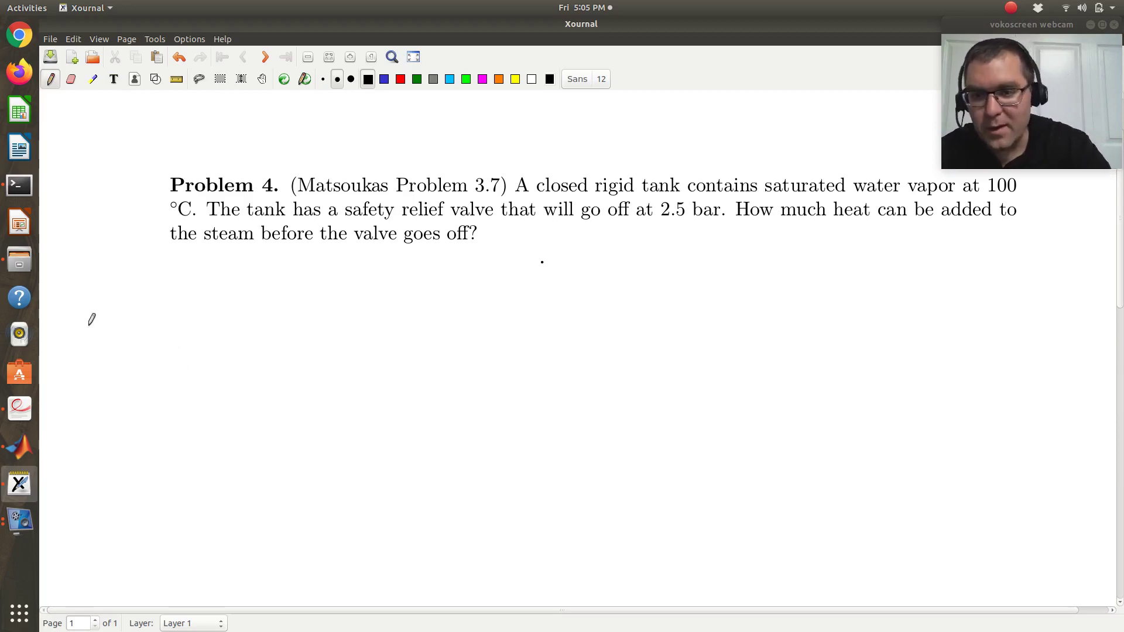
mouse_move(135, 256)
left_mouse_down()
mouse_move(159, 267)
mouse_move(169, 290)
left_mouse_up()
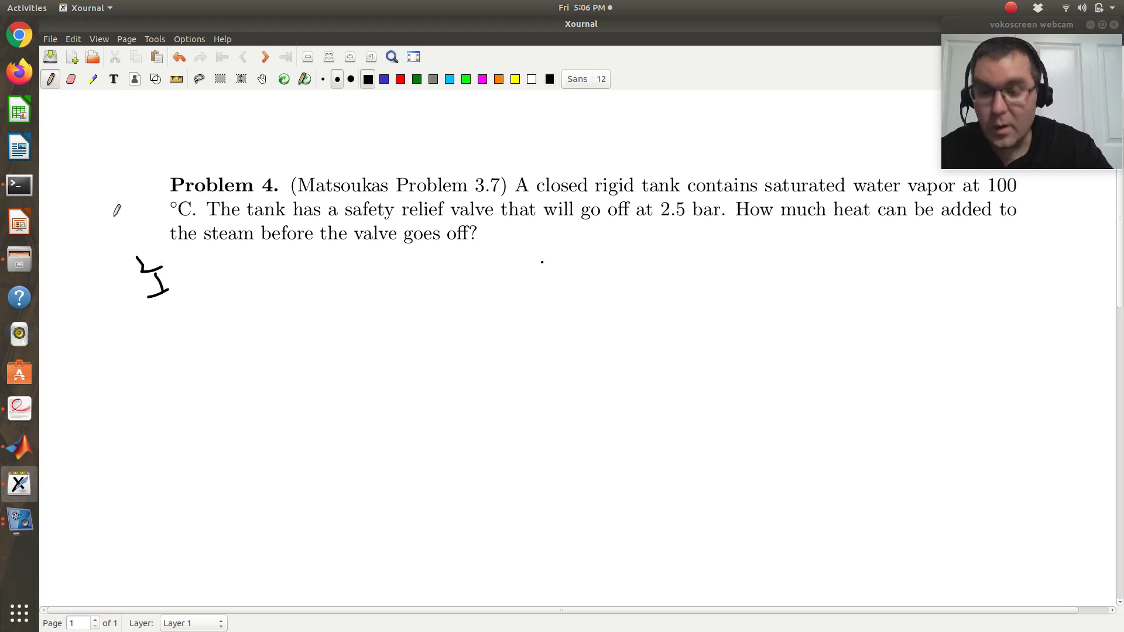
Erase the stray false-start stroke below the problem statement
key("ctrl+shift+e")
left_click_drag(174, 291, 141, 255)
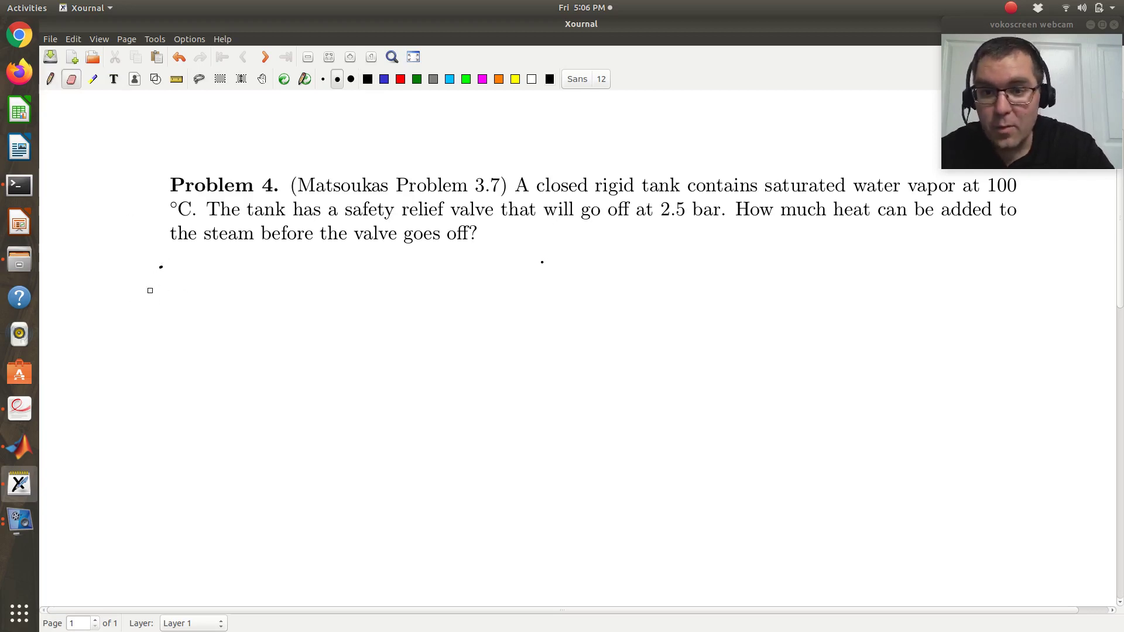
key("ctrl+shift+p")
key("ctrl+shift+e")
key("ctrl+shift+p")
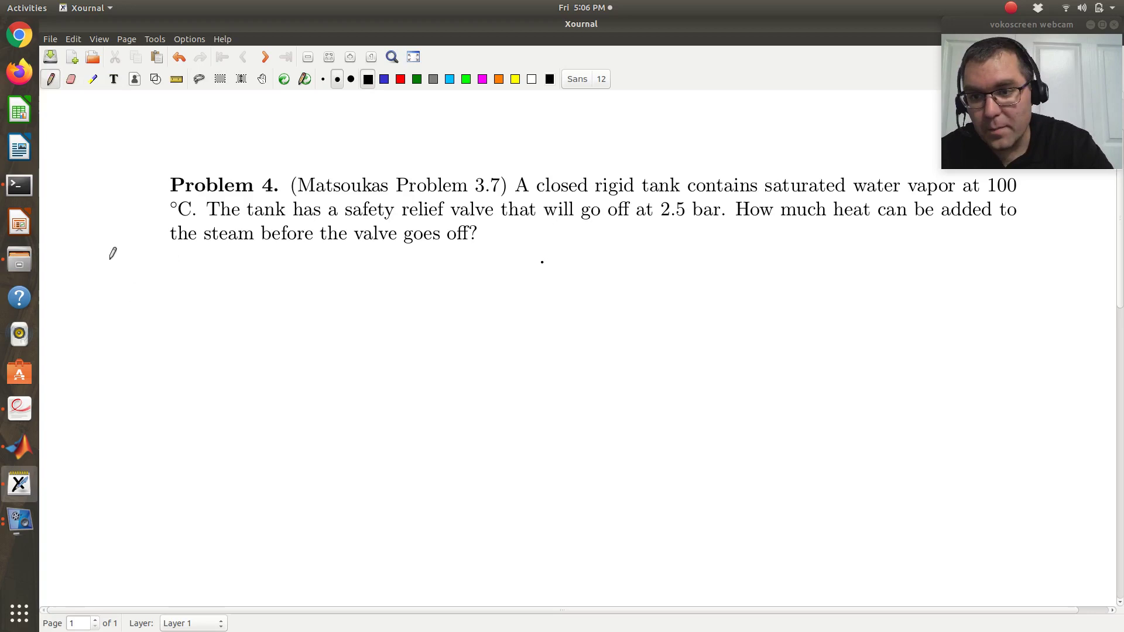
key("ctrl+shift+e")
Write and underline 'Initial state', then write T₁ = 100°C beneath it
mouse_move(183, 274)
left_mouse_down()
mouse_move(198, 300)
mouse_move(243, 279)
mouse_move(292, 308)
mouse_move(380, 281)
mouse_move(388, 304)
left_mouse_up()
key("ctrl+shift+p")
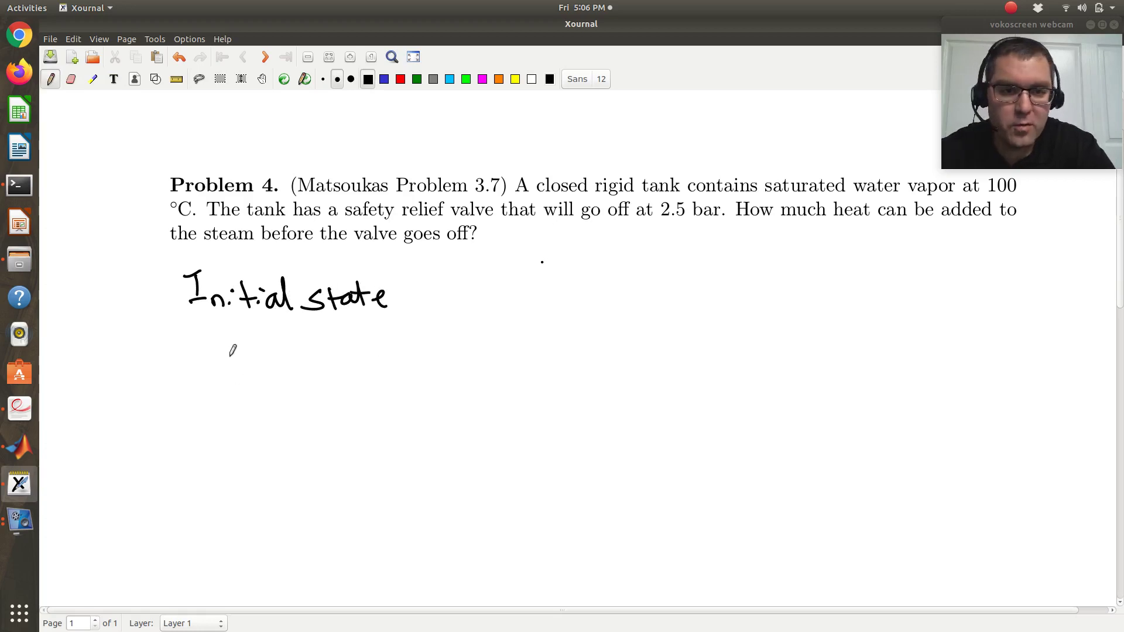
left_click_drag(199, 319, 378, 319)
mouse_move(193, 333)
left_mouse_down()
mouse_move(297, 327)
mouse_move(310, 347)
left_mouse_up()
left_click_drag(205, 350, 206, 363)
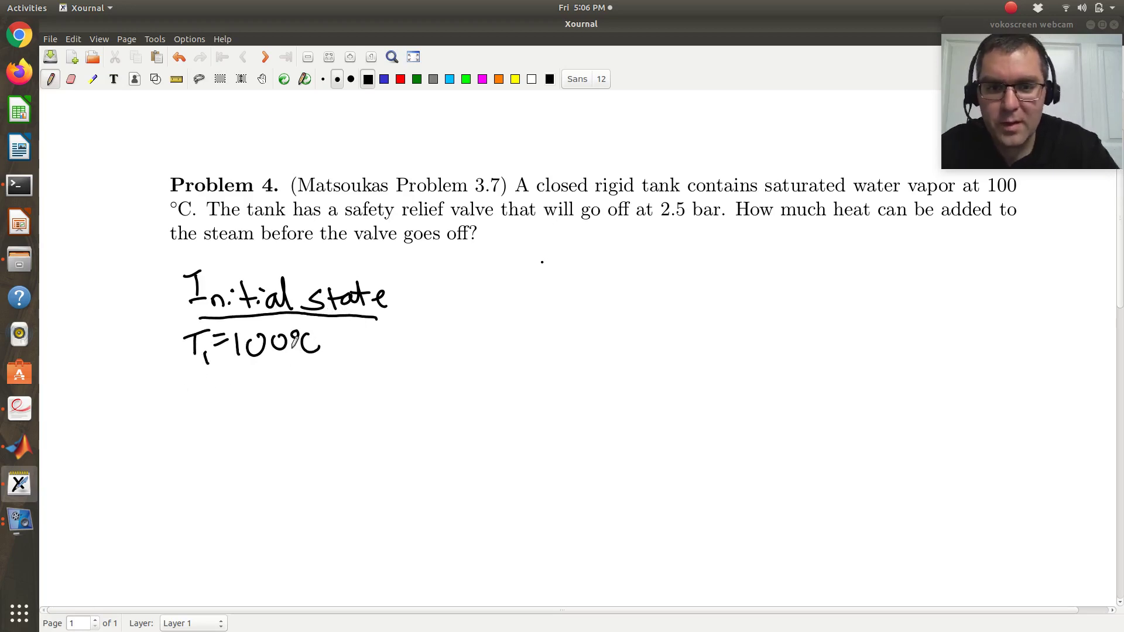
Look up saturated steam Table E-1 on page 12 of the PDF
key("alt+Tab")
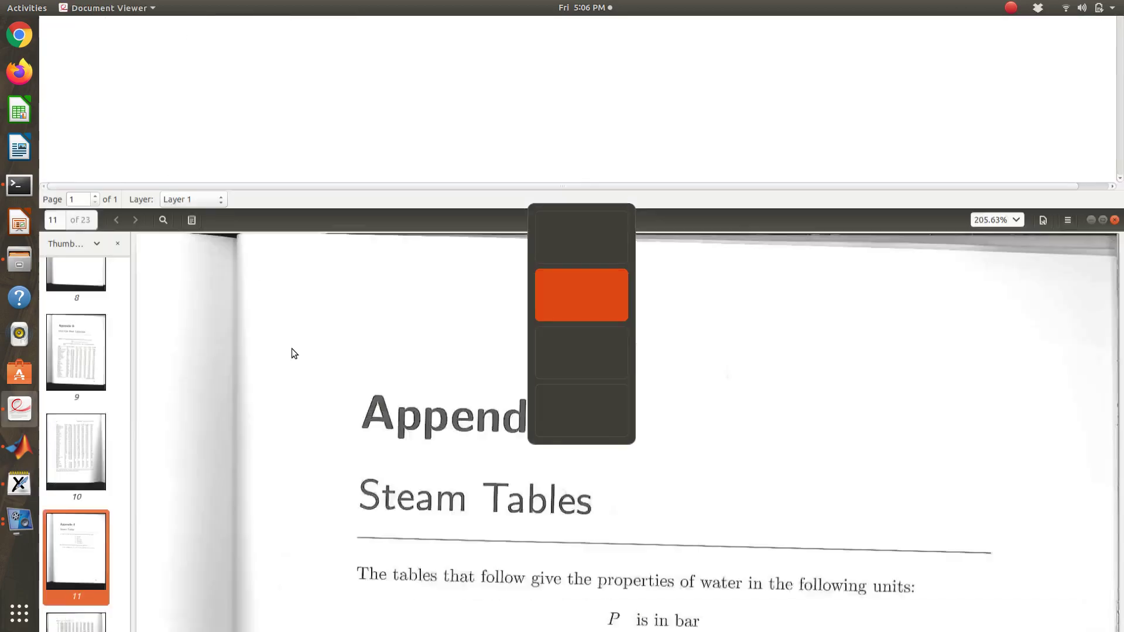
key("Page_Down")
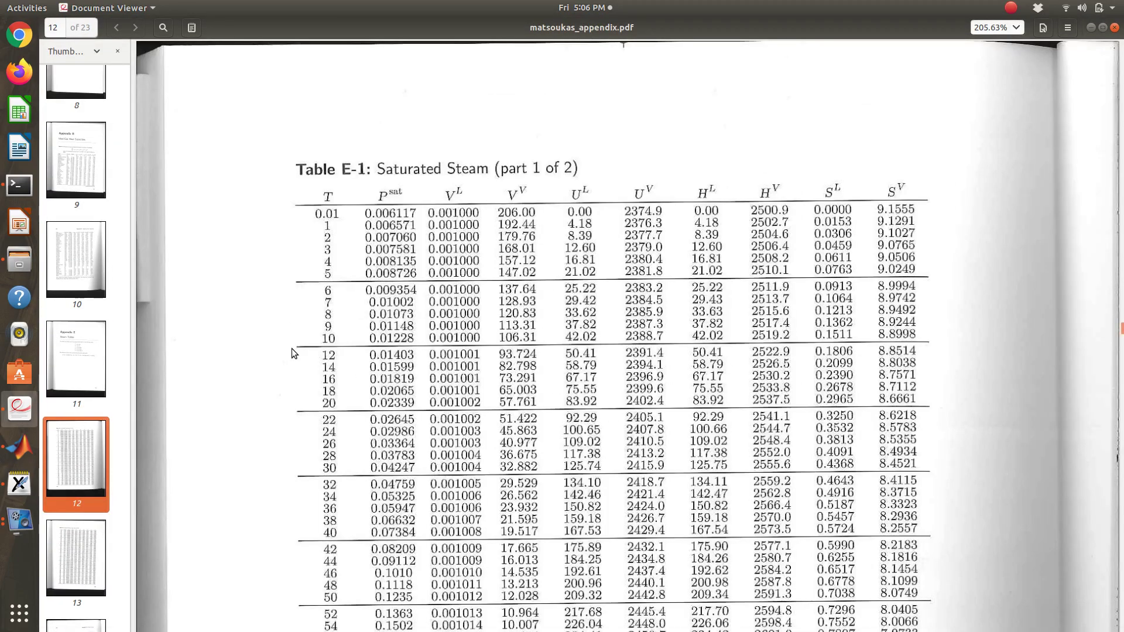
scroll(291, 349, "down", 10)
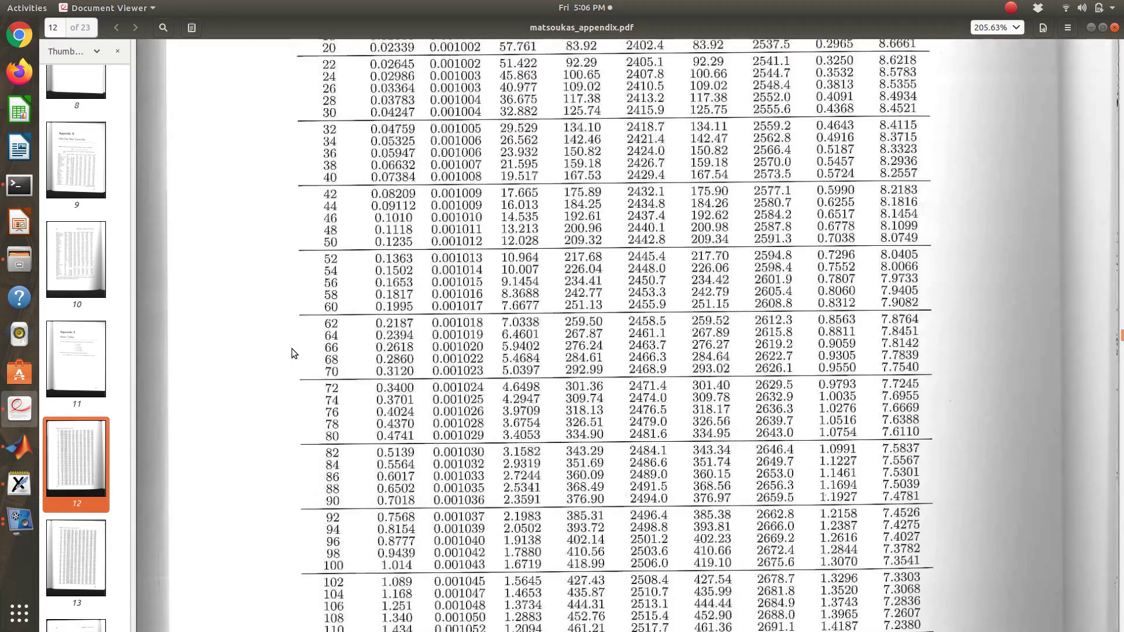
scroll(292, 349, "down", 4)
scroll(292, 349, "up", 14)
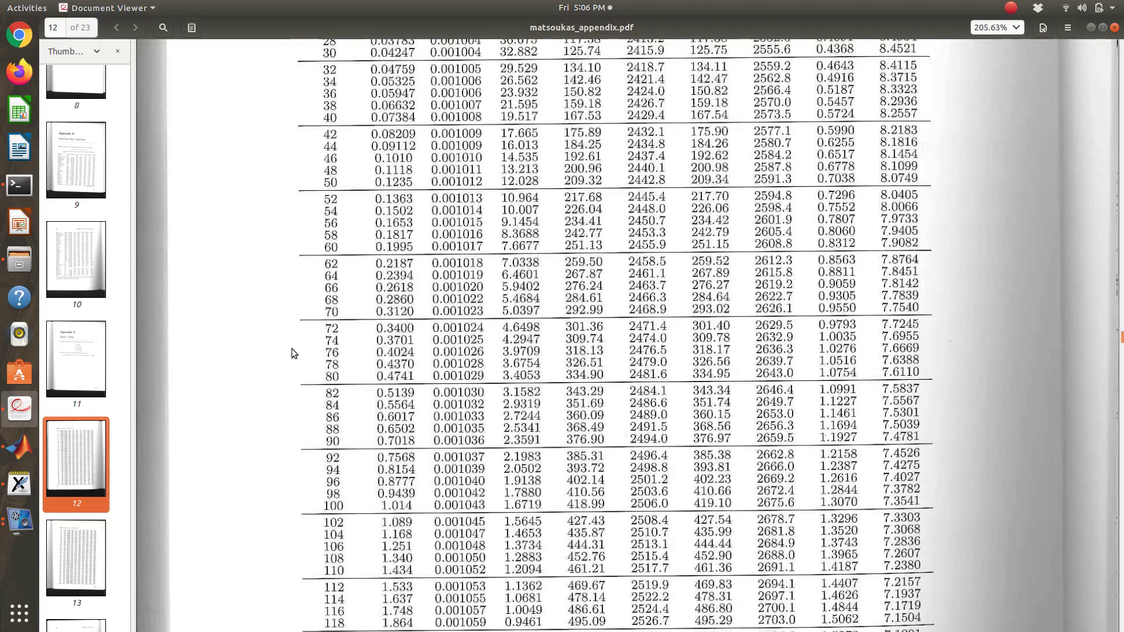
scroll(292, 349, "down", 12)
key("alt+Tab")
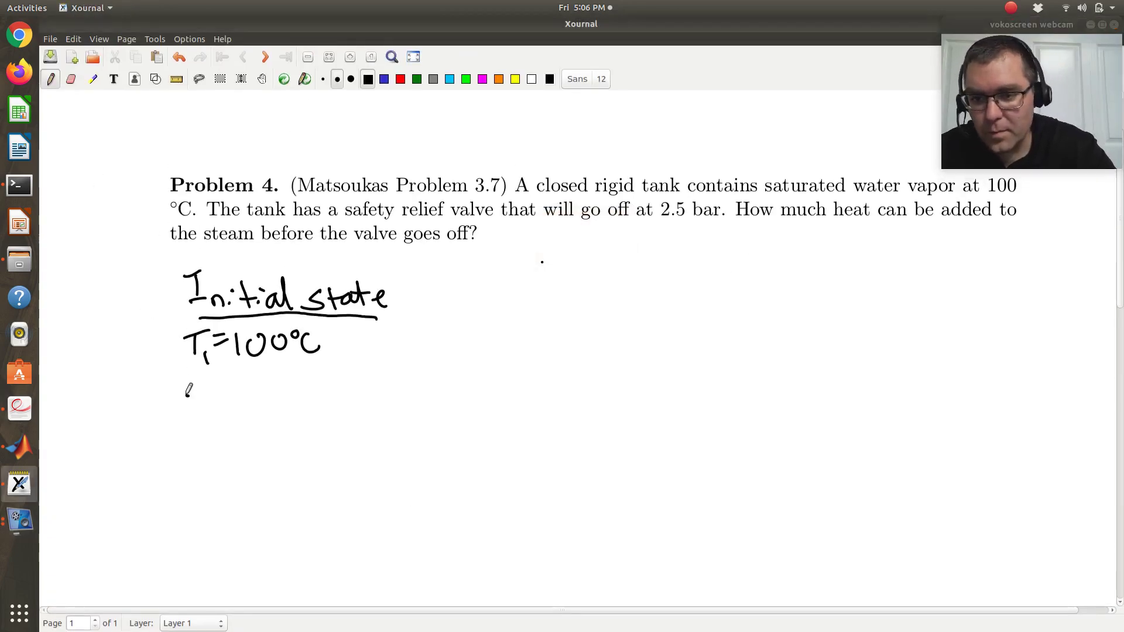
Write P₁ = 1.014 bar beneath T₁
left_click_drag(183, 388, 188, 418)
mouse_move(183, 390)
left_mouse_down()
mouse_move(201, 424)
mouse_move(226, 404)
left_mouse_up()
mouse_move(209, 414)
left_mouse_down()
mouse_move(266, 405)
mouse_move(283, 417)
left_mouse_up()
left_click(251, 413)
mouse_move(286, 404)
left_mouse_down()
mouse_move(294, 396)
mouse_move(298, 417)
left_mouse_up()
mouse_move(306, 380)
left_mouse_down()
mouse_move(316, 415)
mouse_move(350, 400)
left_mouse_up()
Start a V₁ = line and check the steam table again
mouse_move(180, 453)
left_mouse_down()
mouse_move(200, 451)
mouse_move(214, 477)
mouse_move(235, 453)
left_mouse_up()
left_click_drag(225, 467, 242, 464)
key("alt+Tab")
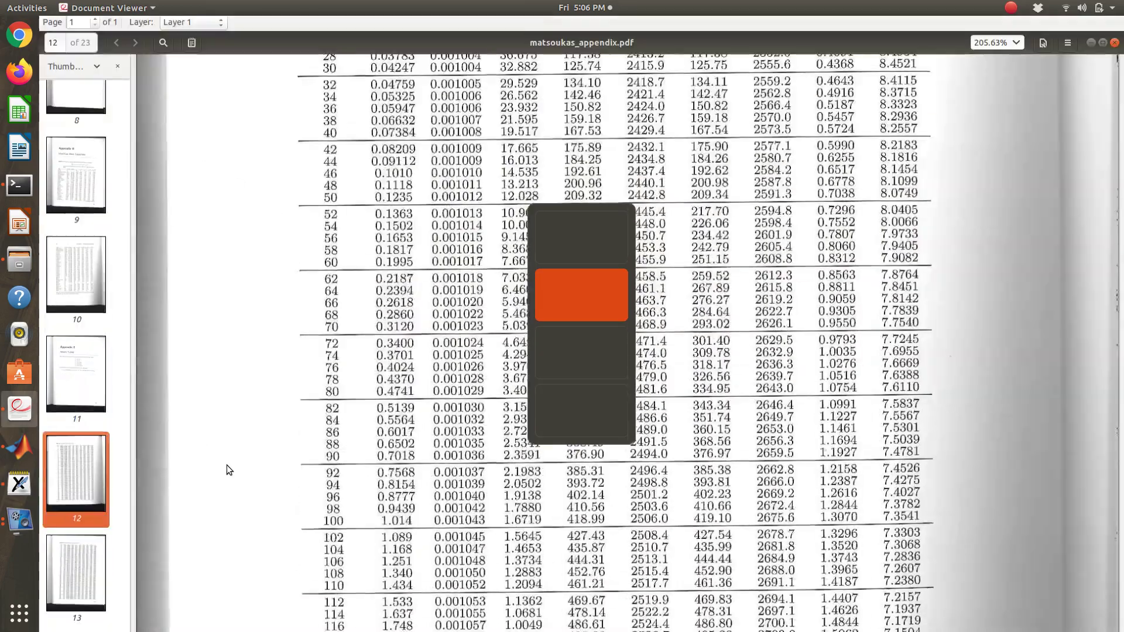
scroll(473, 458, "up", 5)
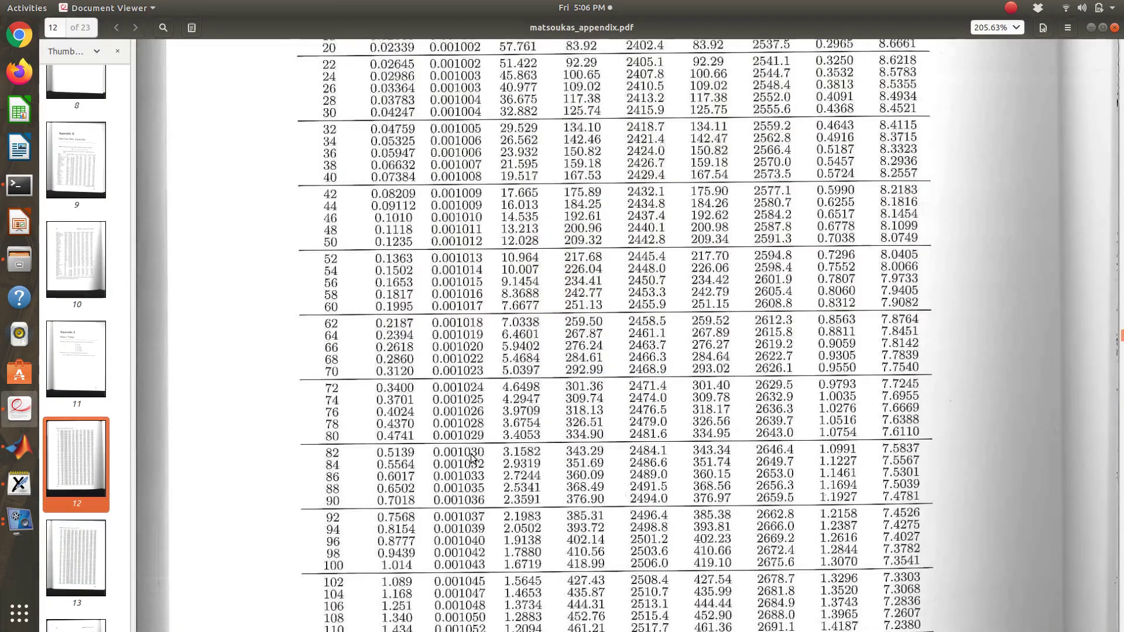
scroll(473, 458, "down", 5)
Write 1.6719 m³/kg after V₁ = with the black pen
key("alt+Tab")
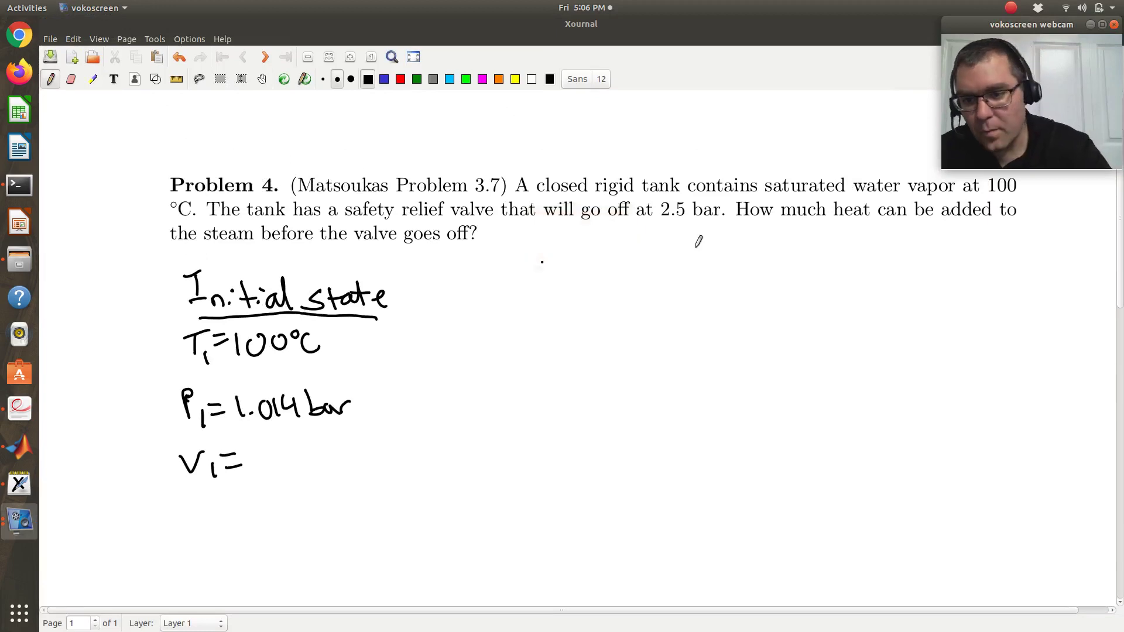
key("ctrl+shift+e")
key("ctrl+shift+p")
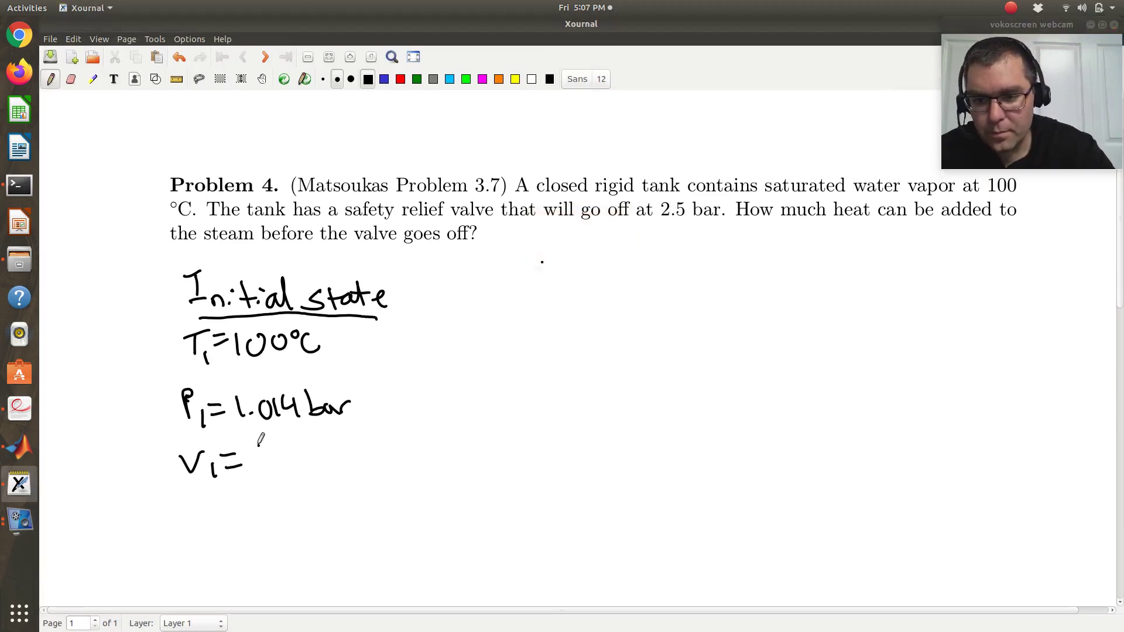
mouse_move(260, 445)
left_mouse_down()
mouse_move(339, 454)
mouse_move(353, 463)
mouse_move(390, 446)
mouse_move(388, 457)
mouse_move(437, 459)
mouse_move(448, 486)
left_mouse_up()
left_click(281, 461)
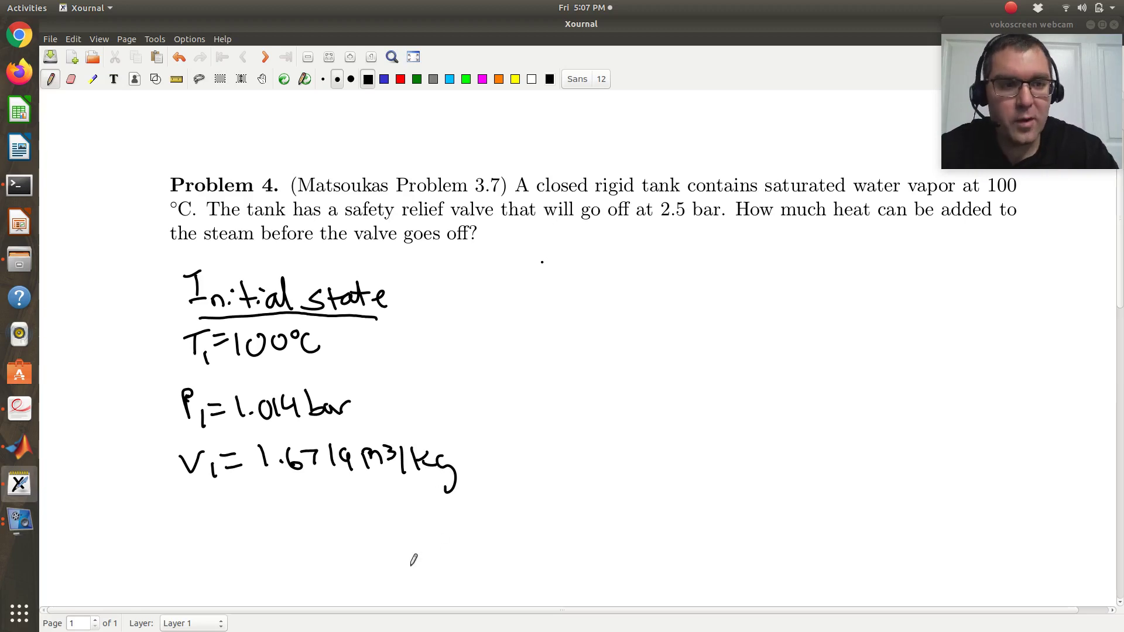
Write and underline 'Final state' with V₂ = V₁ = 1.6719 m³/kg beneath it
mouse_move(670, 271)
left_mouse_down()
mouse_move(675, 298)
mouse_move(685, 268)
left_mouse_up()
mouse_move(671, 287)
left_mouse_down()
mouse_move(728, 297)
mouse_move(829, 286)
mouse_move(849, 300)
left_mouse_up()
left_click_drag(668, 319, 840, 323)
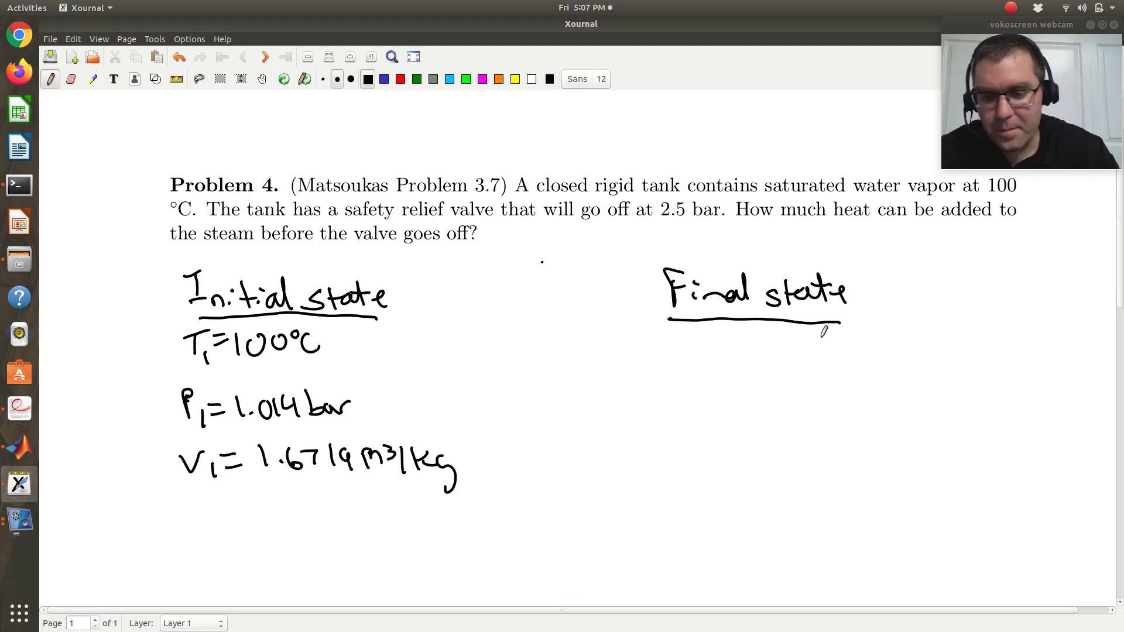
mouse_move(669, 345)
left_mouse_down()
mouse_move(701, 374)
mouse_move(772, 348)
mouse_move(780, 362)
mouse_move(808, 350)
left_mouse_up()
mouse_move(795, 361)
left_mouse_down()
mouse_move(941, 373)
mouse_move(978, 355)
mouse_move(989, 368)
mouse_move(1000, 351)
mouse_move(1004, 368)
left_mouse_up()
left_click(843, 368)
mouse_move(1021, 327)
left_mouse_down()
mouse_move(1019, 366)
mouse_move(1038, 358)
left_mouse_up()
mouse_move(1041, 354)
left_mouse_down()
mouse_move(1053, 351)
mouse_move(1051, 382)
left_mouse_up()
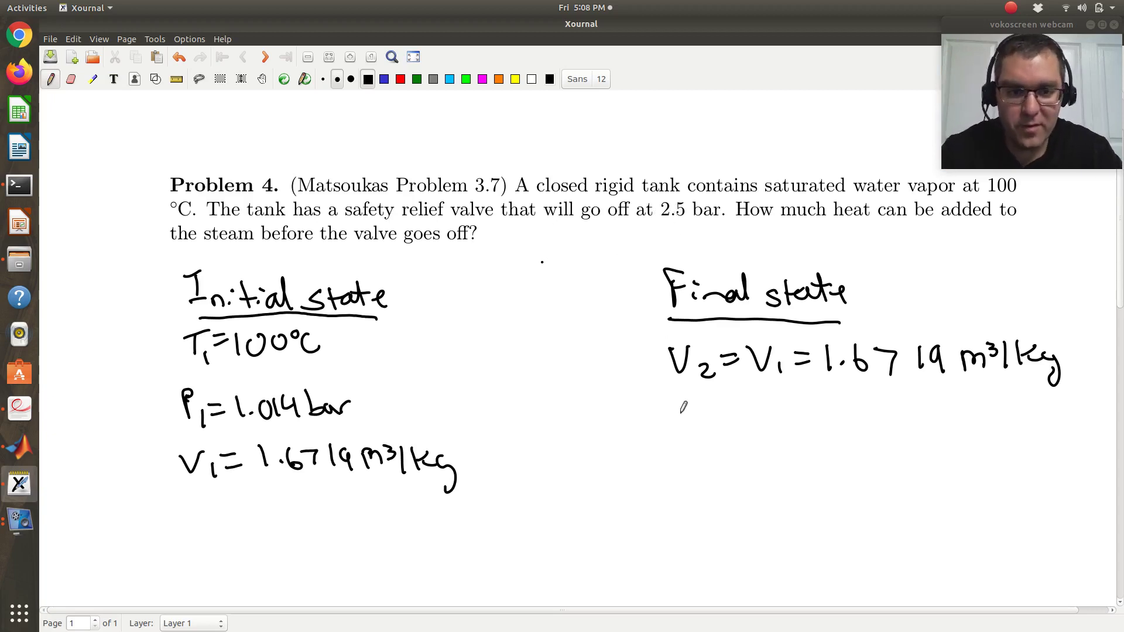
Write P₂ = 2.5 bar under the V₂ line
left_click_drag(678, 398, 679, 435)
mouse_move(678, 399)
left_mouse_down()
mouse_move(714, 440)
mouse_move(735, 407)
mouse_move(737, 420)
left_mouse_up()
mouse_move(750, 413)
left_mouse_down()
mouse_move(767, 412)
mouse_move(773, 434)
left_mouse_up()
left_click_drag(778, 426, 786, 433)
mouse_move(791, 409)
left_mouse_down()
mouse_move(804, 407)
mouse_move(814, 432)
mouse_move(850, 416)
mouse_move(852, 431)
left_mouse_up()
left_click_drag(856, 431, 861, 414)
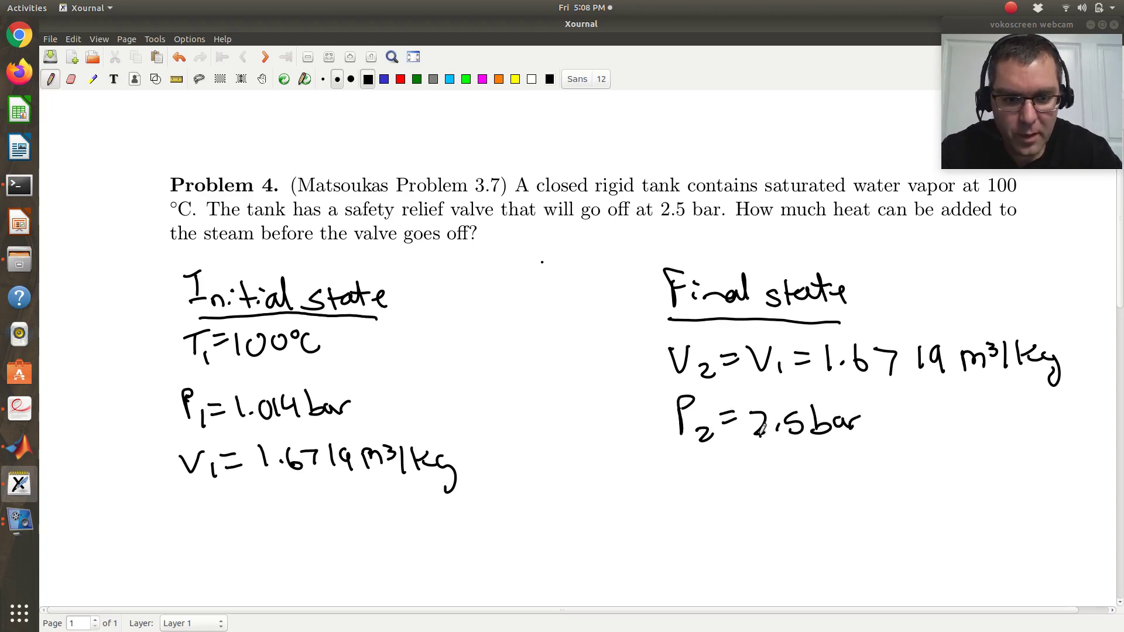
left_click_drag(756, 436, 773, 436)
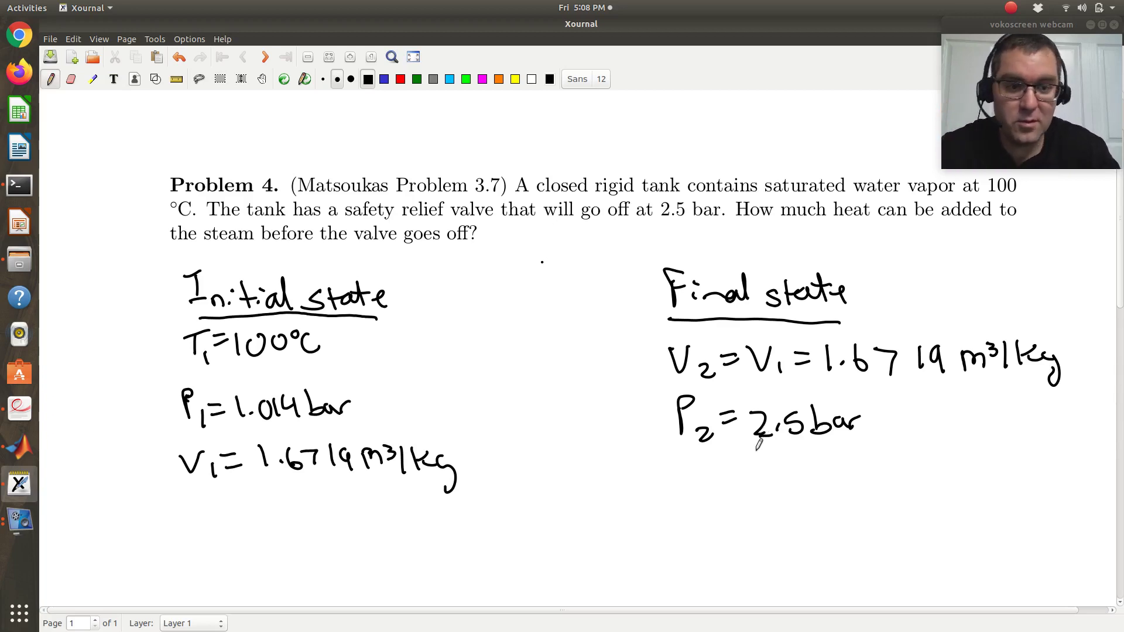
Erase the stray mark beside P and rewrite its subscript 2
key("ctrl+shift+e")
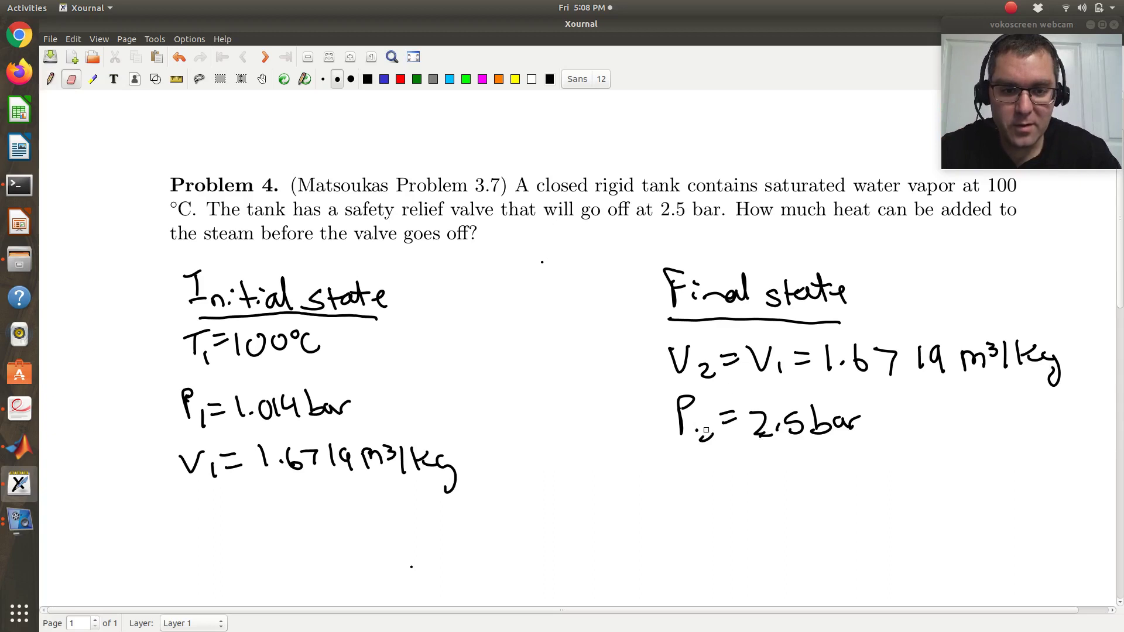
left_click_drag(704, 444, 711, 434)
key("ctrl+shift+p")
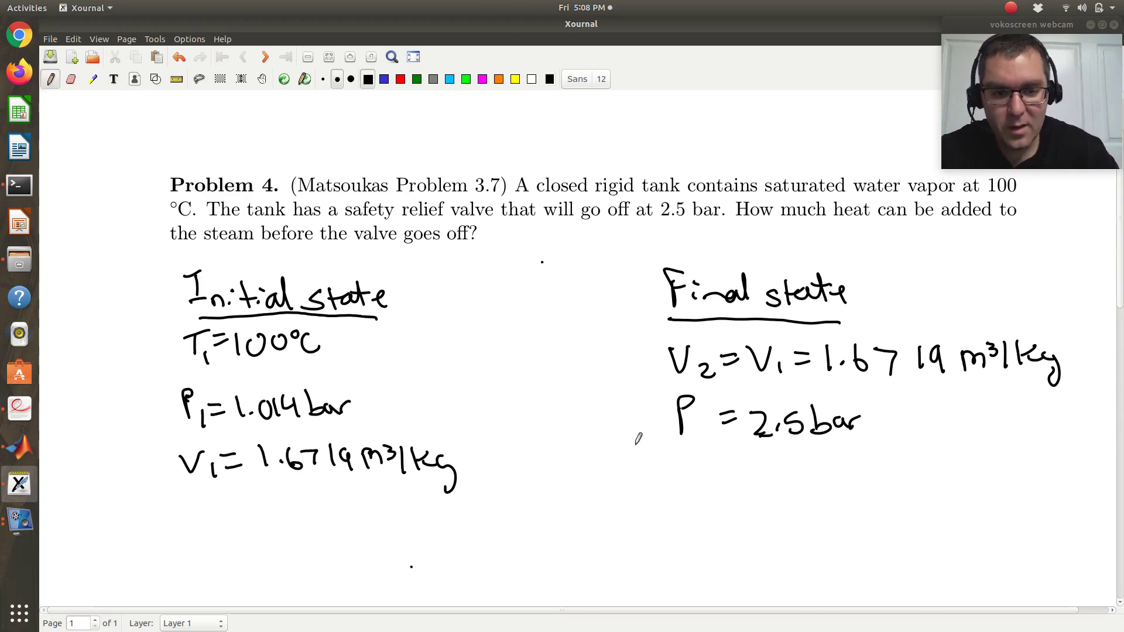
left_click_drag(695, 427, 705, 439)
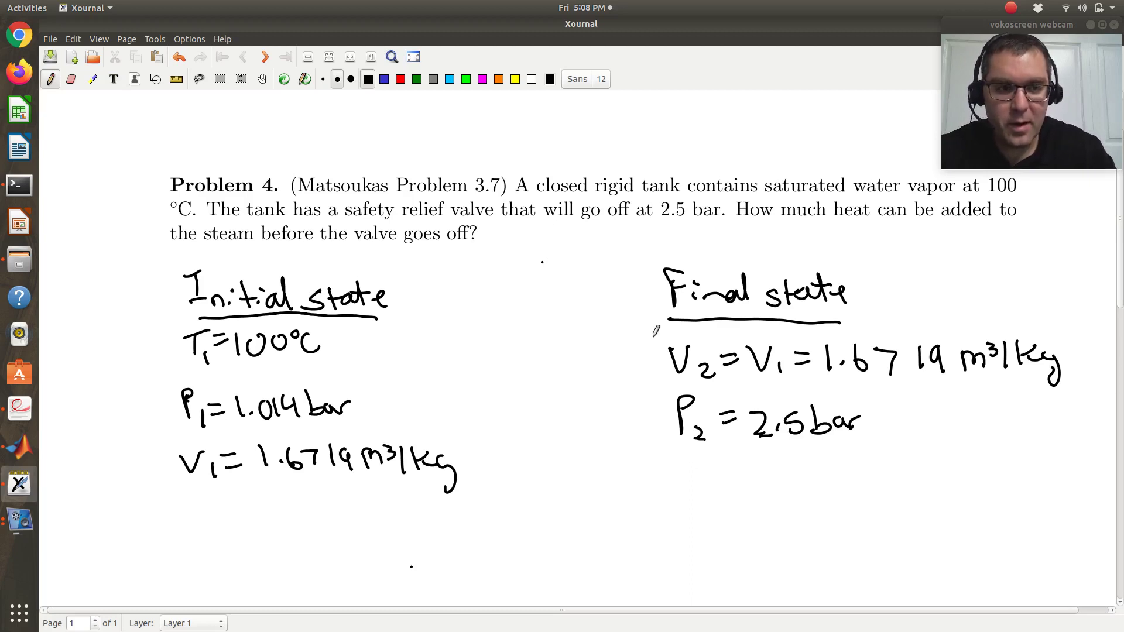
Write the first law ΔU = Q + W below the initial-state values
scroll(655, 331, "down", 4)
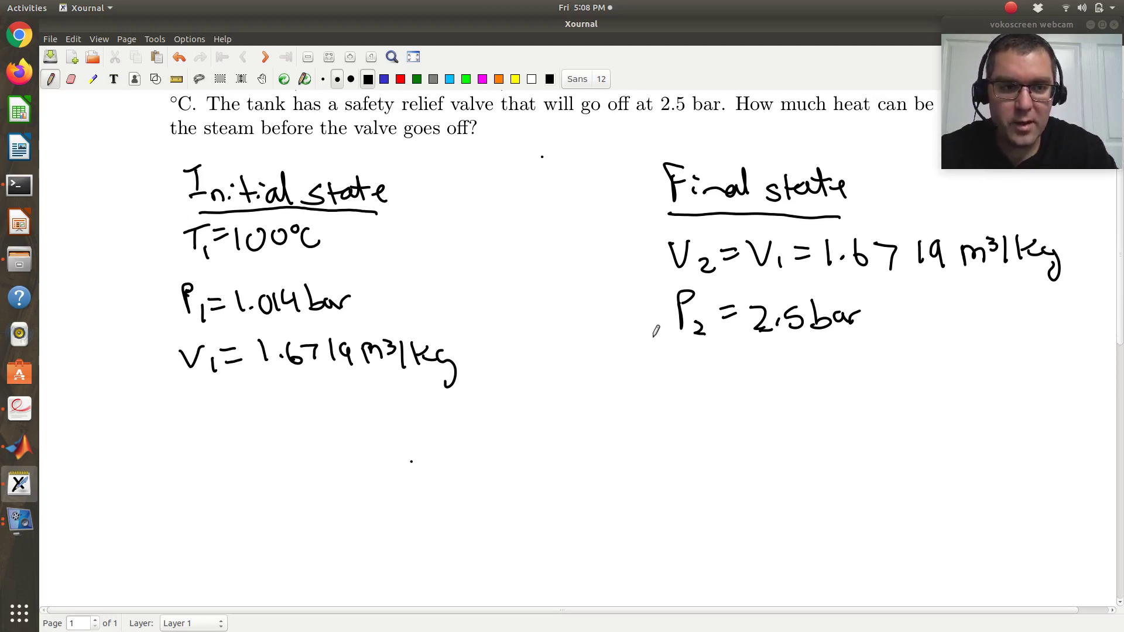
scroll(655, 331, "down", 7)
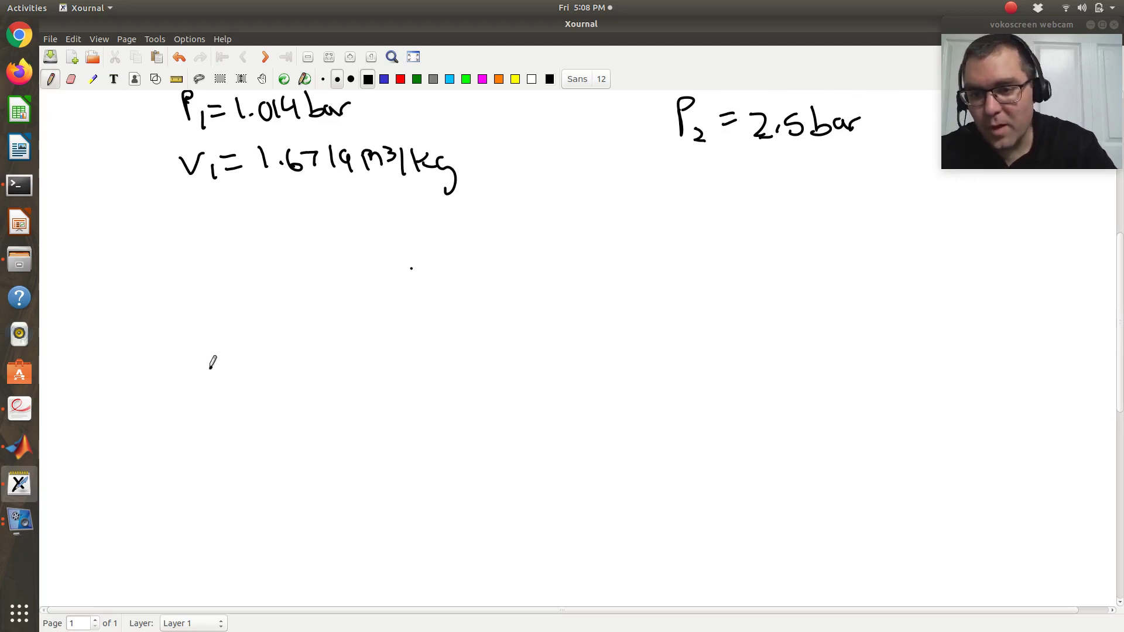
mouse_move(210, 367)
left_mouse_down()
mouse_move(232, 384)
mouse_move(208, 386)
left_mouse_up()
mouse_move(242, 364)
left_mouse_down()
mouse_move(250, 386)
mouse_move(268, 351)
left_mouse_up()
mouse_move(283, 369)
left_mouse_down()
mouse_move(300, 366)
mouse_move(301, 376)
mouse_move(332, 360)
mouse_move(365, 380)
mouse_move(404, 379)
mouse_move(419, 359)
left_mouse_up()
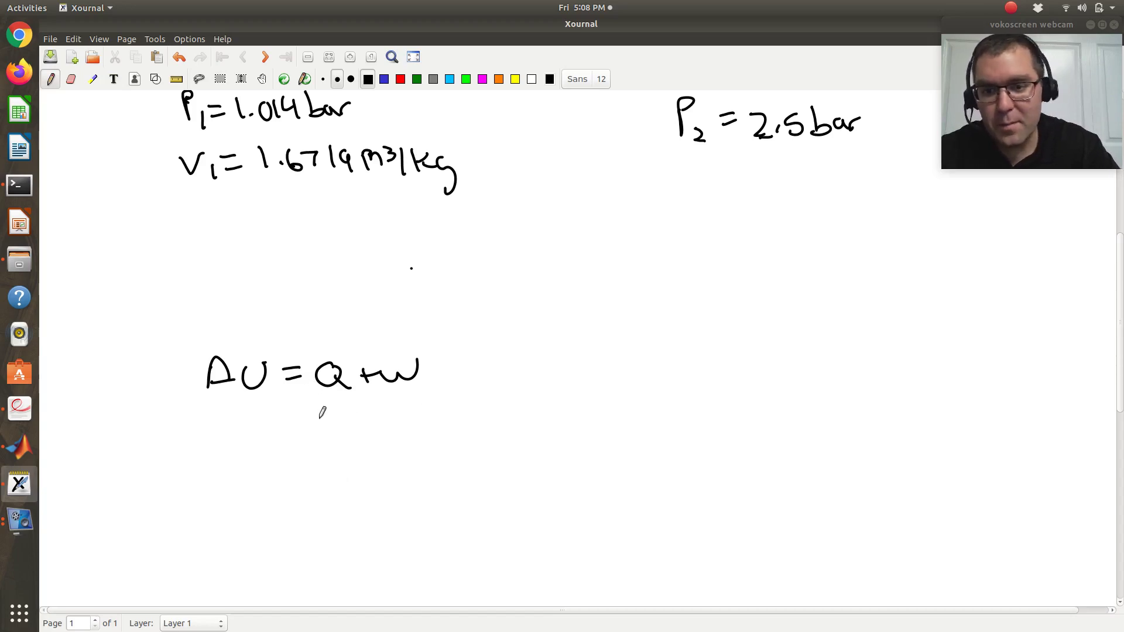
Show that the work W = ∫₁² P dV equals 0 at constant volume
mouse_move(277, 432)
left_mouse_down()
mouse_move(417, 440)
mouse_move(419, 475)
mouse_move(438, 493)
left_mouse_up()
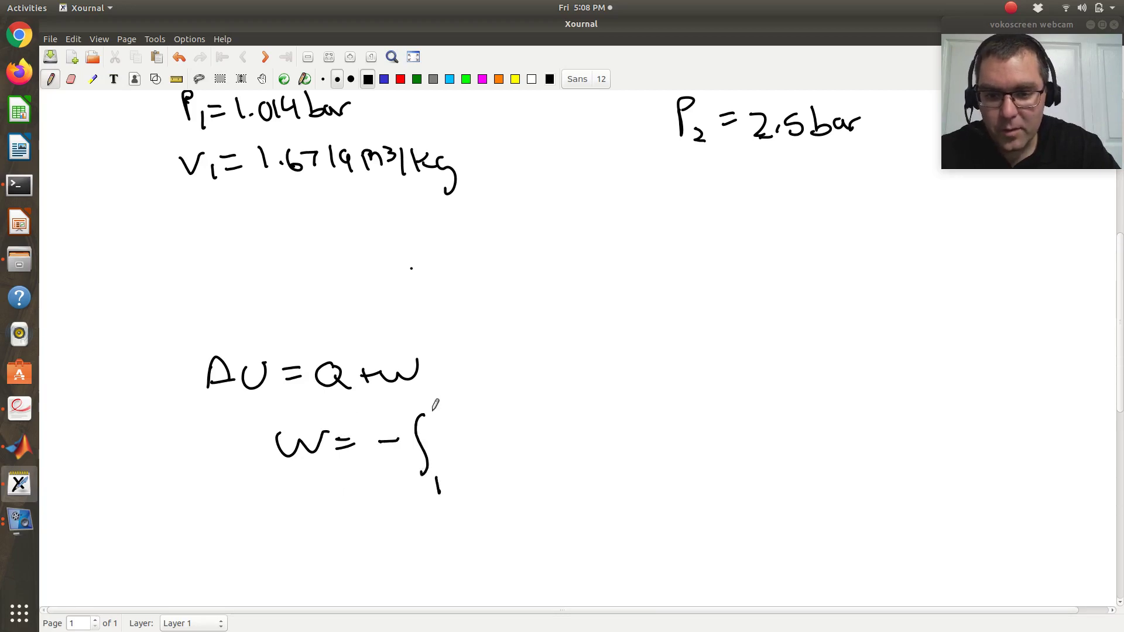
left_click_drag(434, 413, 468, 462)
mouse_move(465, 438)
left_mouse_down()
mouse_move(479, 444)
mouse_move(495, 417)
mouse_move(496, 462)
left_mouse_up()
left_click_drag(506, 425, 530, 419)
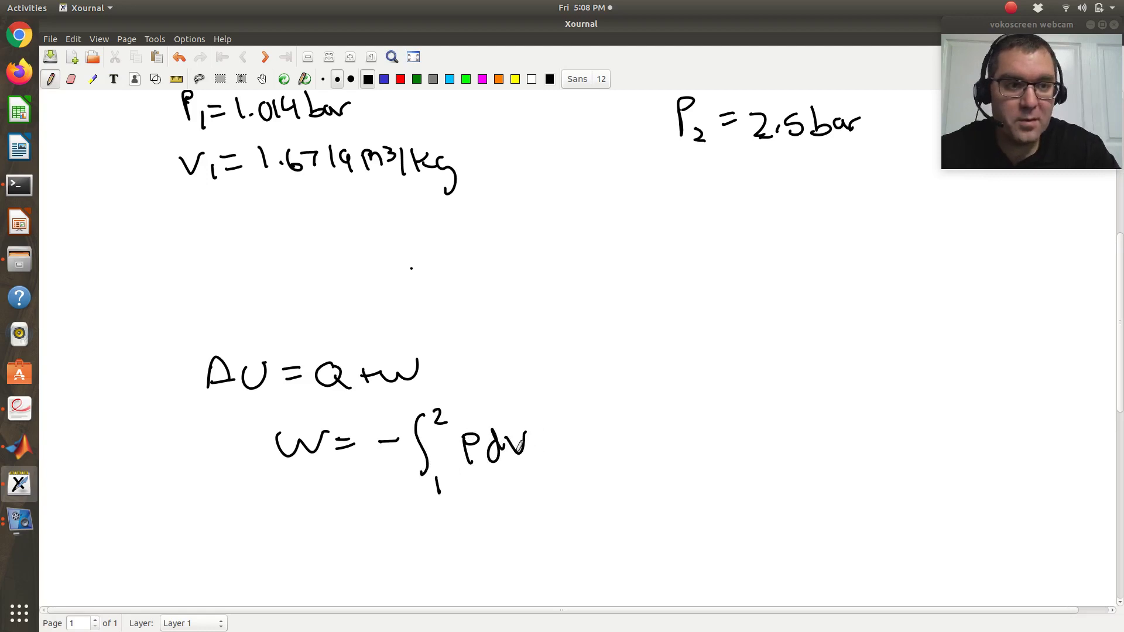
left_click_drag(489, 473, 521, 402)
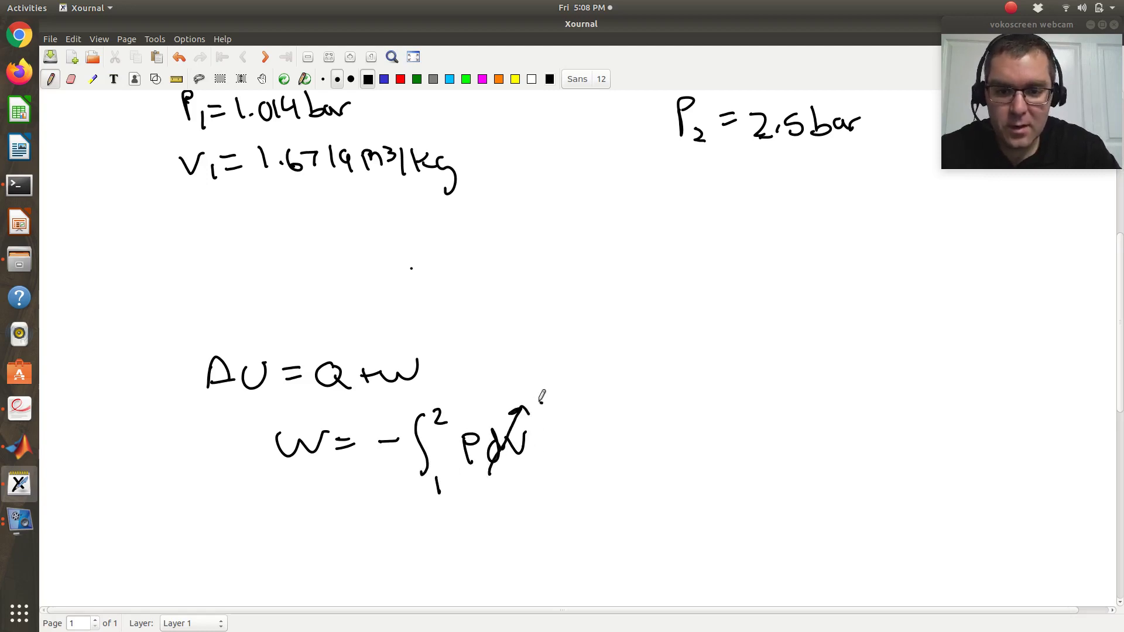
left_click_drag(542, 404, 588, 420)
left_click_drag(572, 439, 613, 431)
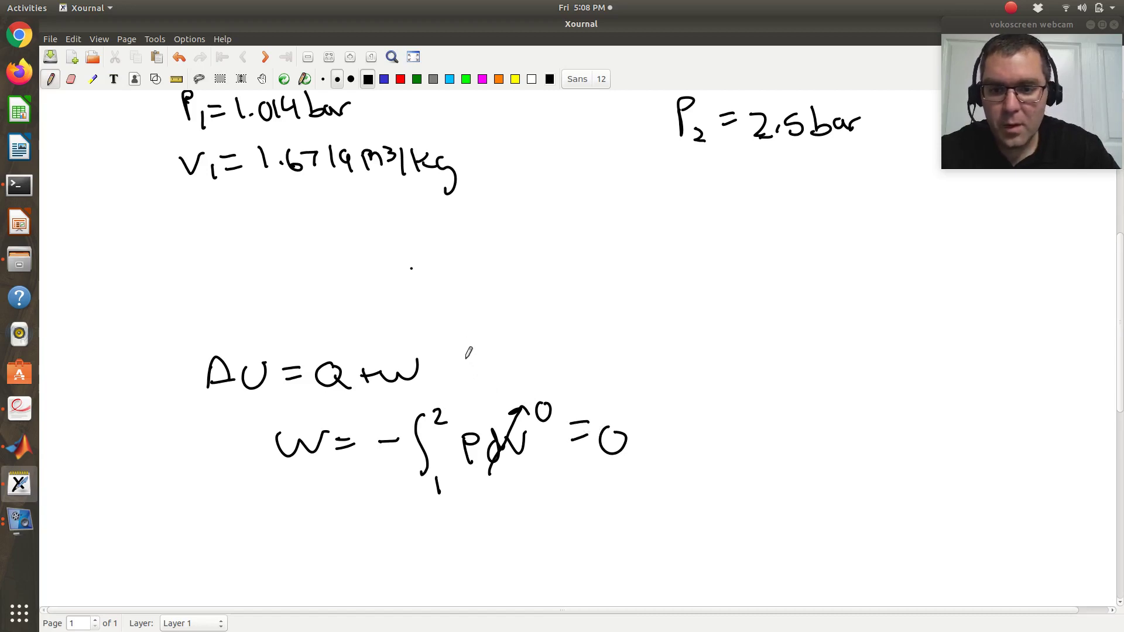
Extend the first law with ⇒ ΔU = Q = U₂ − U₁
left_click_drag(464, 357, 503, 368)
mouse_move(492, 350)
left_mouse_down()
mouse_move(501, 369)
mouse_move(557, 355)
mouse_move(559, 369)
mouse_move(588, 370)
mouse_move(615, 347)
mouse_move(644, 348)
left_mouse_up()
left_click_drag(627, 365, 647, 362)
mouse_move(665, 349)
left_mouse_down()
mouse_move(660, 359)
mouse_move(680, 344)
mouse_move(700, 379)
mouse_move(727, 353)
mouse_move(728, 367)
mouse_move(772, 349)
mouse_move(801, 383)
mouse_move(866, 346)
mouse_move(879, 382)
left_mouse_up()
Scroll up and start a U₁ = line under V₁
scroll(845, 331, "up", 5)
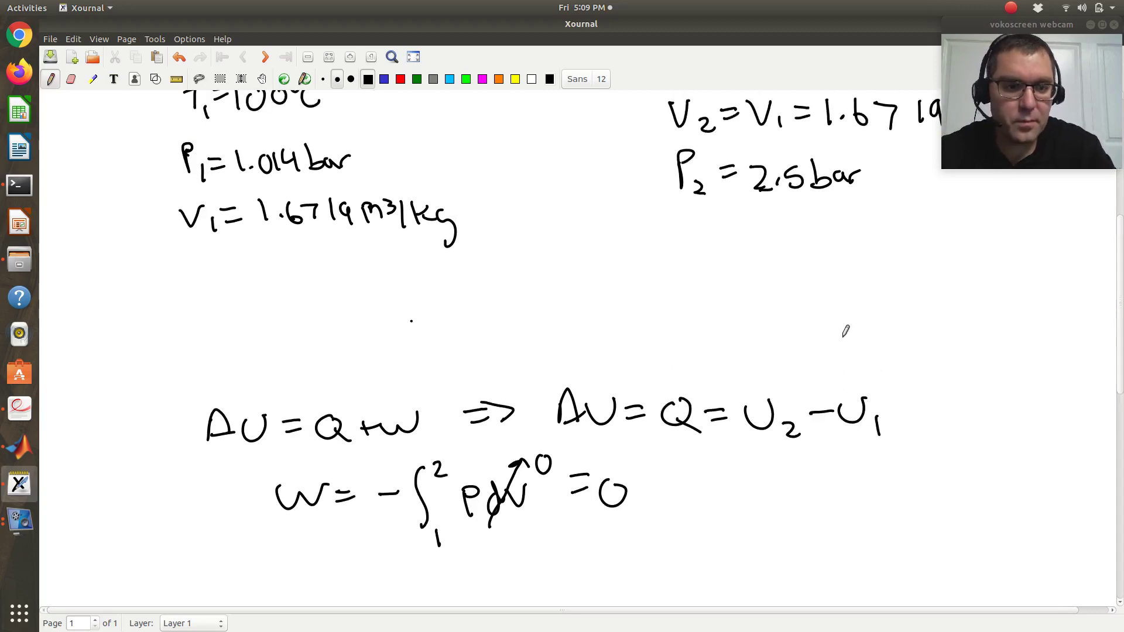
scroll(845, 330, "up", 1)
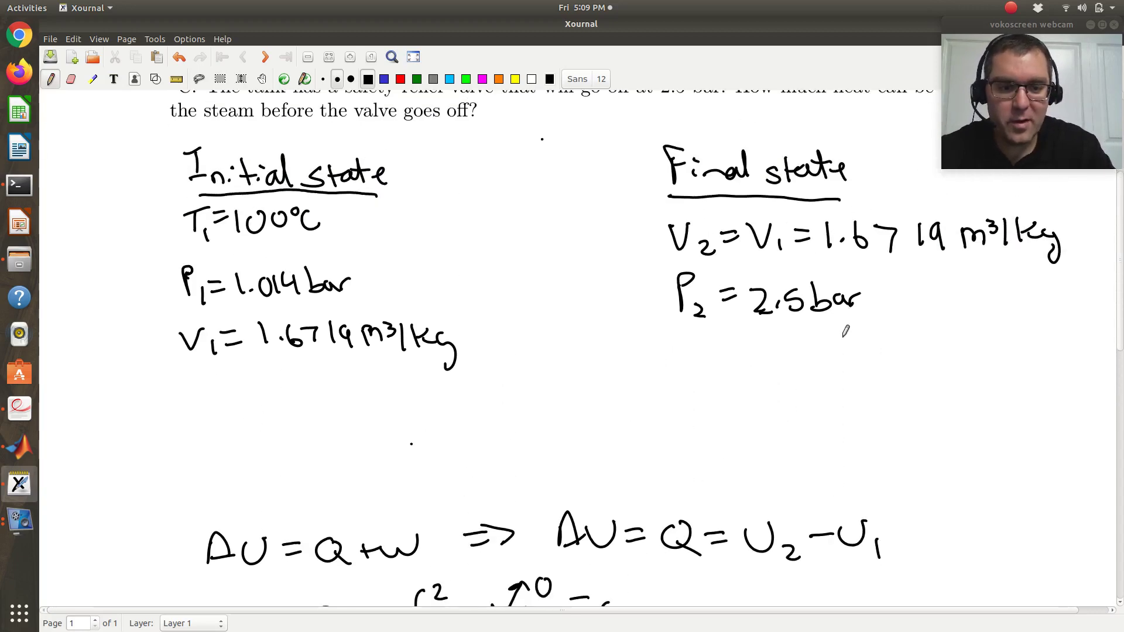
left_click(954, 317)
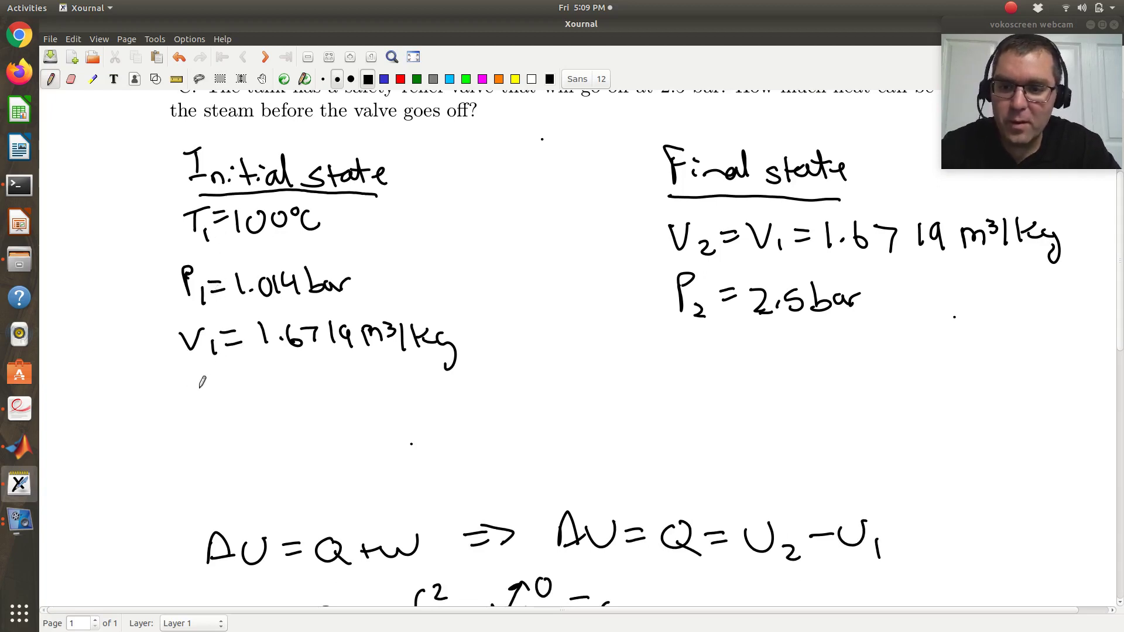
mouse_move(187, 381)
left_mouse_down()
mouse_move(203, 401)
mouse_move(220, 392)
mouse_move(225, 408)
mouse_move(252, 385)
left_mouse_up()
left_click_drag(243, 398, 258, 396)
key("ctrl+alt+Up")
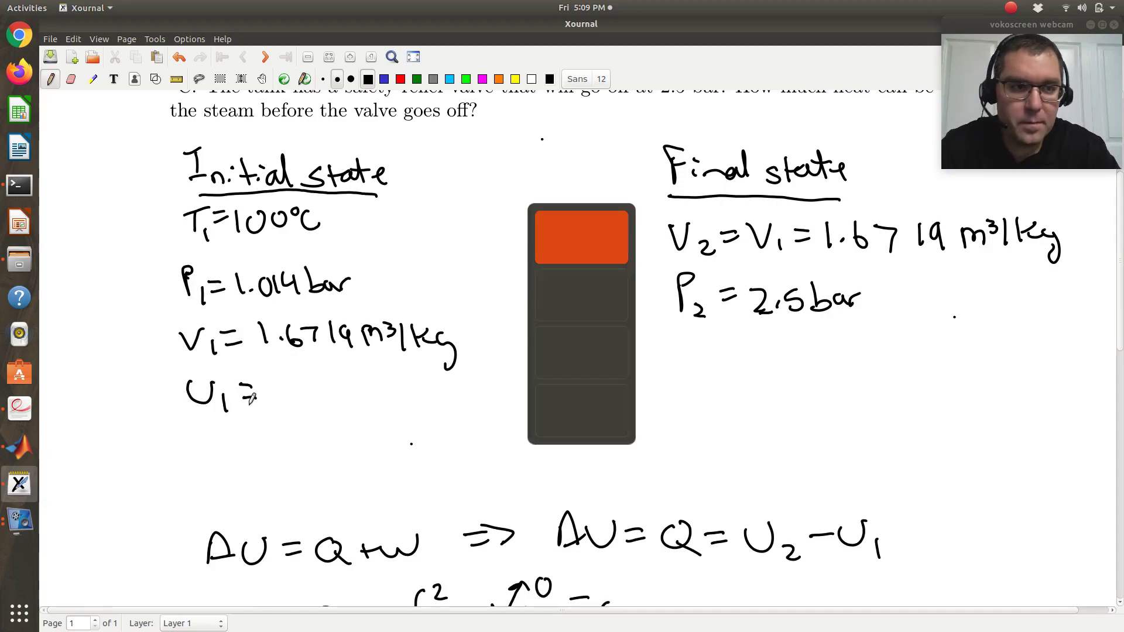
Scroll saturated steam Table E-1 to the 100 °C row, then return to Xournal
key("ctrl+alt+Down")
scroll(251, 410, "up", 5)
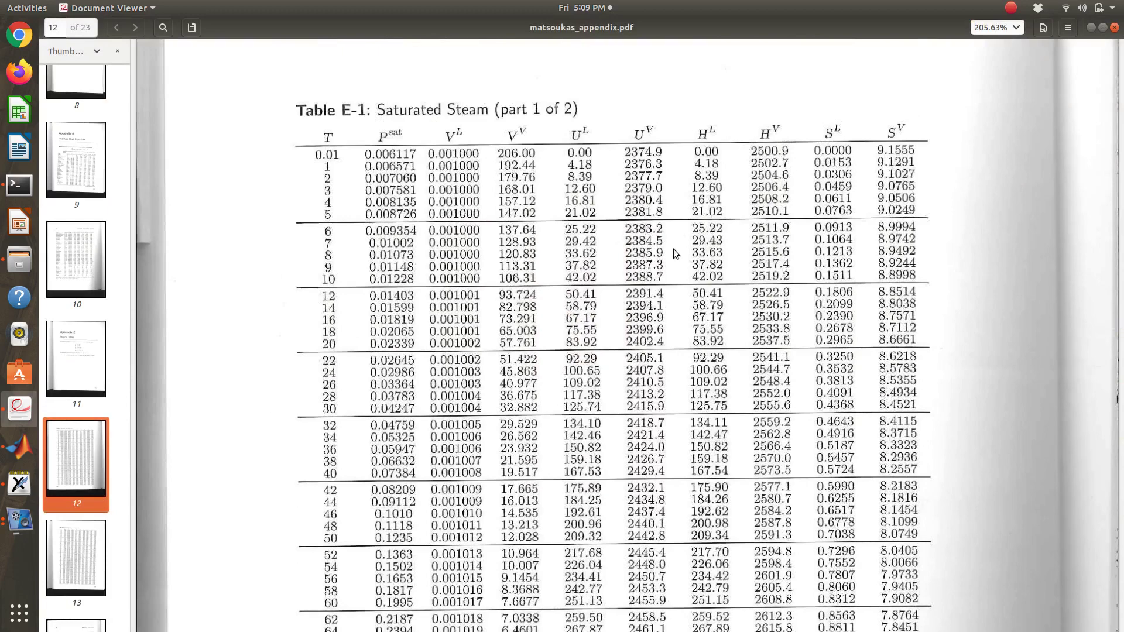
scroll(673, 253, "down", 10)
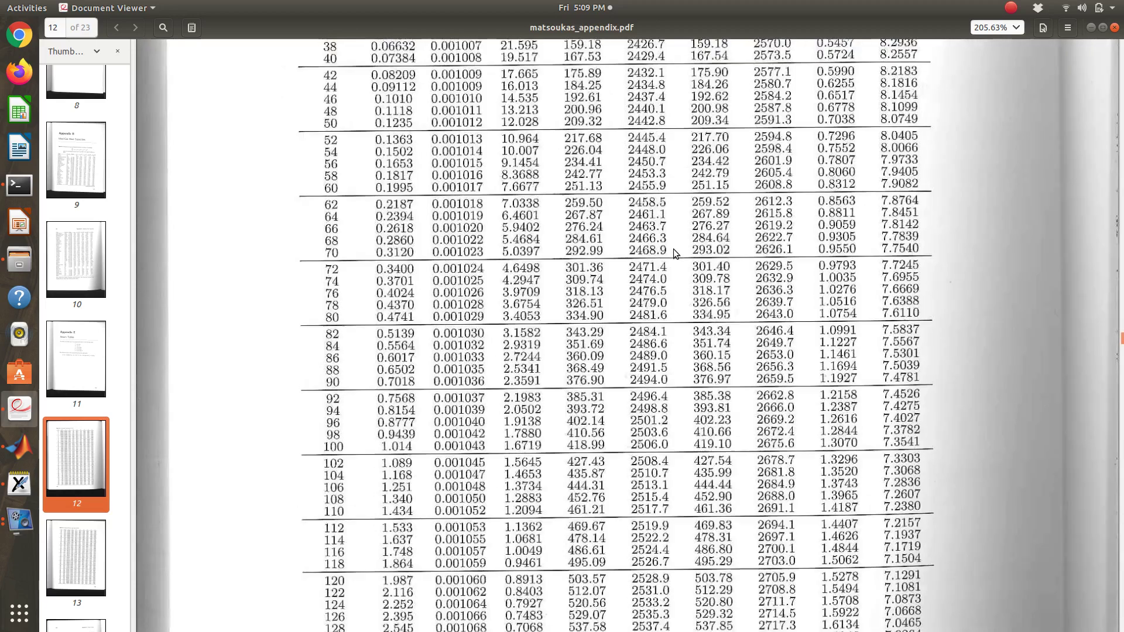
scroll(674, 253, "down", 2)
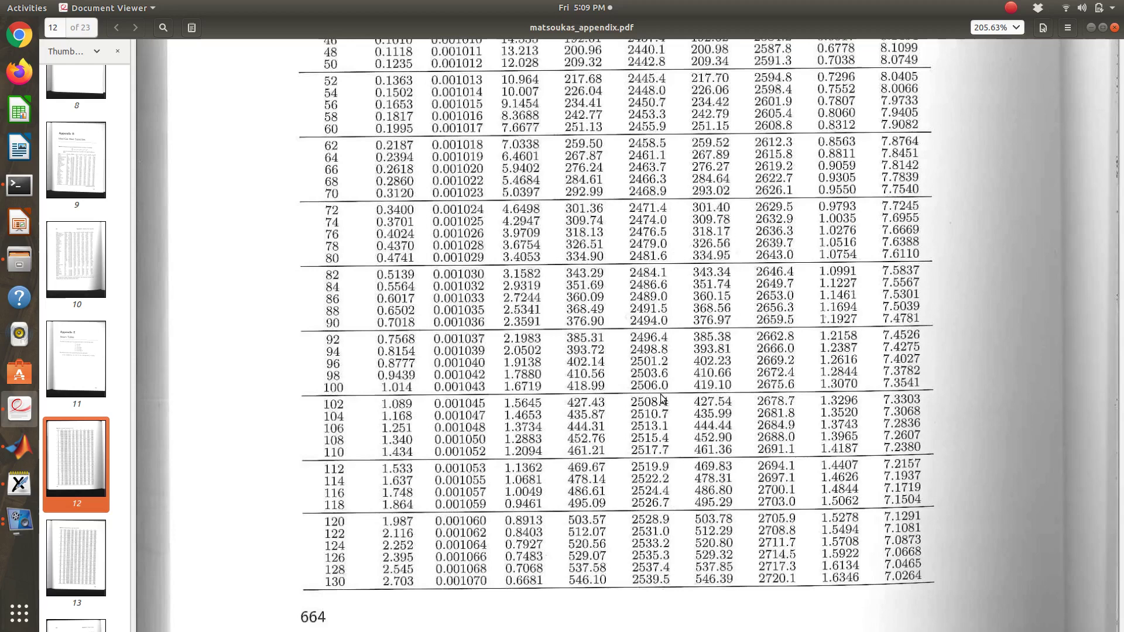
key("alt+Tab")
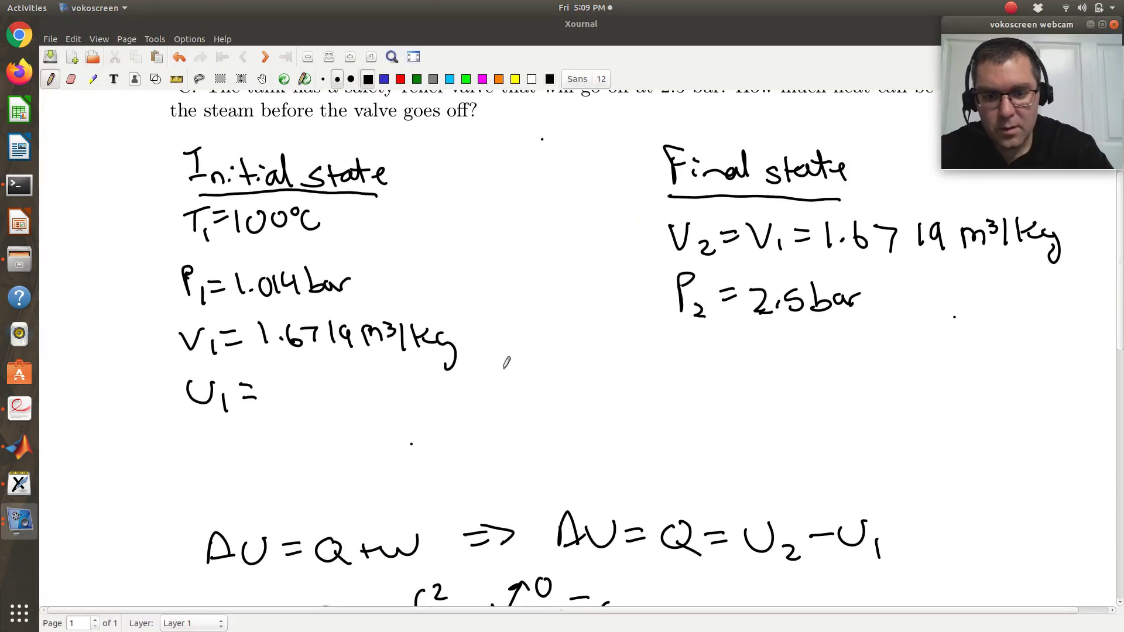
Write 2506.0 kJ/kg after U₁ =
mouse_move(283, 383)
left_mouse_down()
mouse_move(311, 376)
mouse_move(310, 387)
mouse_move(325, 382)
mouse_move(335, 399)
mouse_move(348, 372)
mouse_move(367, 399)
mouse_move(385, 373)
mouse_move(421, 386)
mouse_move(462, 368)
left_mouse_up()
left_click(368, 400)
mouse_move(456, 369)
left_mouse_down()
mouse_move(448, 393)
mouse_move(469, 402)
left_mouse_up()
mouse_move(484, 372)
left_mouse_down()
mouse_move(482, 401)
mouse_move(505, 401)
mouse_move(511, 417)
left_mouse_up()
Start a U₂ = line below P₂ = 2.5 bar
mouse_move(688, 351)
left_mouse_down()
mouse_move(704, 373)
mouse_move(716, 351)
left_mouse_up()
mouse_move(727, 369)
left_mouse_down()
mouse_move(746, 384)
mouse_move(767, 352)
mouse_move(765, 362)
left_mouse_up()
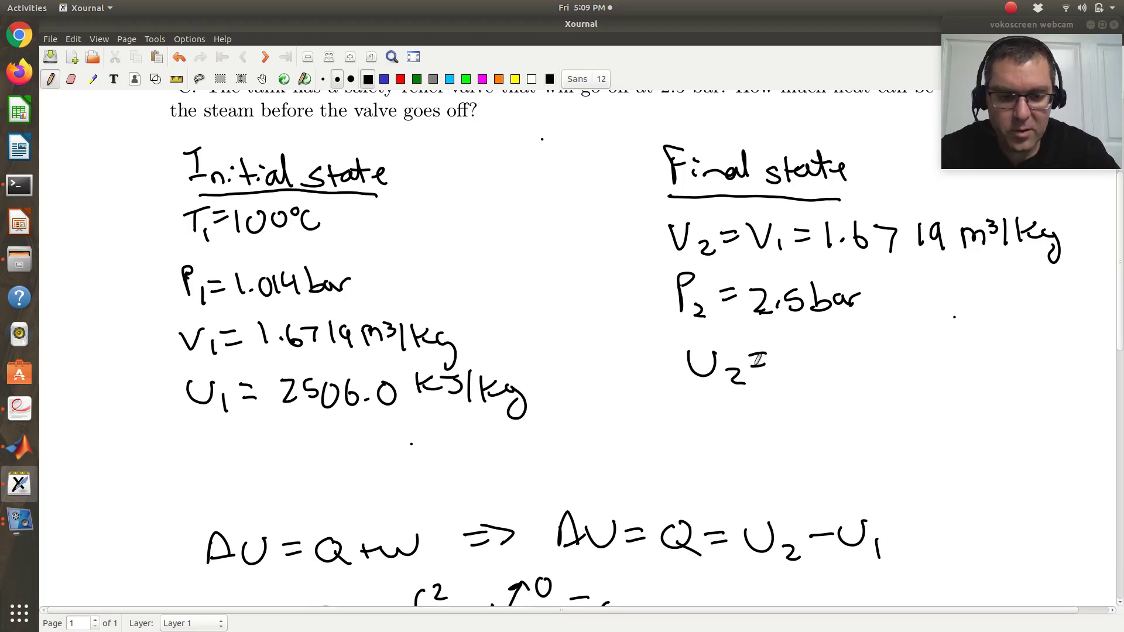
scroll(758, 359, "down", 2)
Scroll the PDF past Table E-1 to superheated steam Table E-2
key("ctrl+alt+Down")
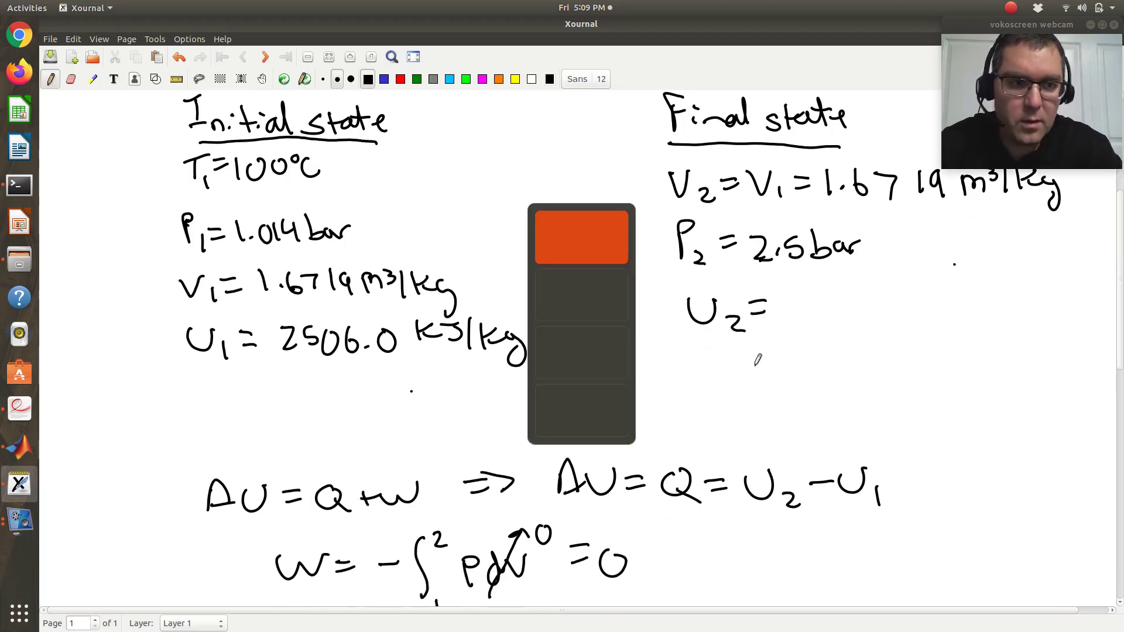
scroll(757, 371, "up", 10)
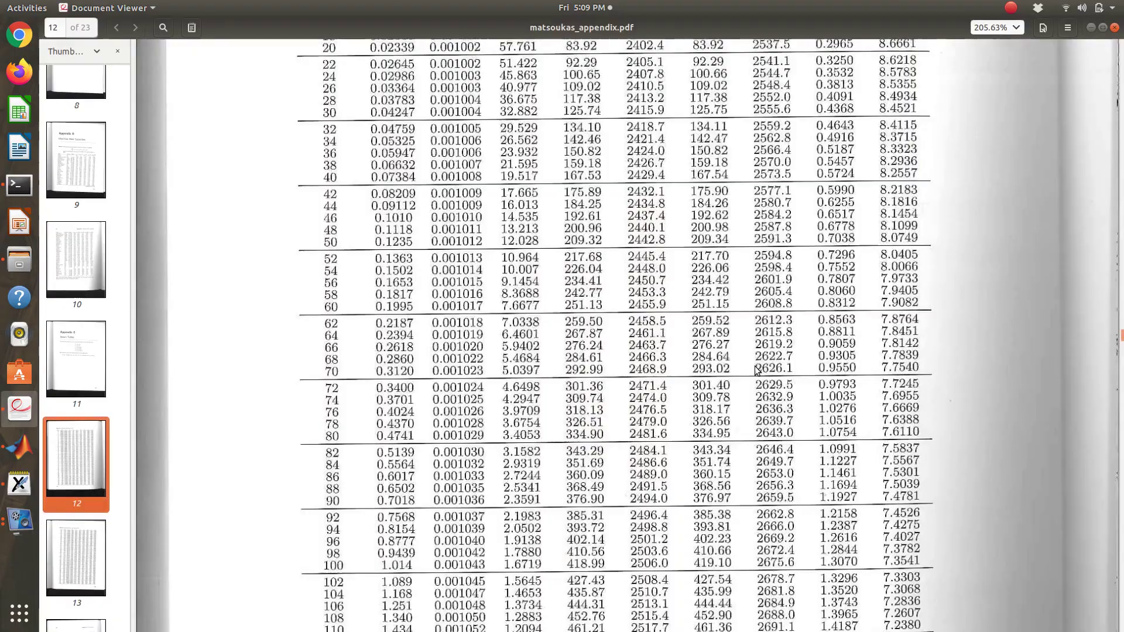
scroll(756, 370, "up", 5)
scroll(755, 369, "down", 20)
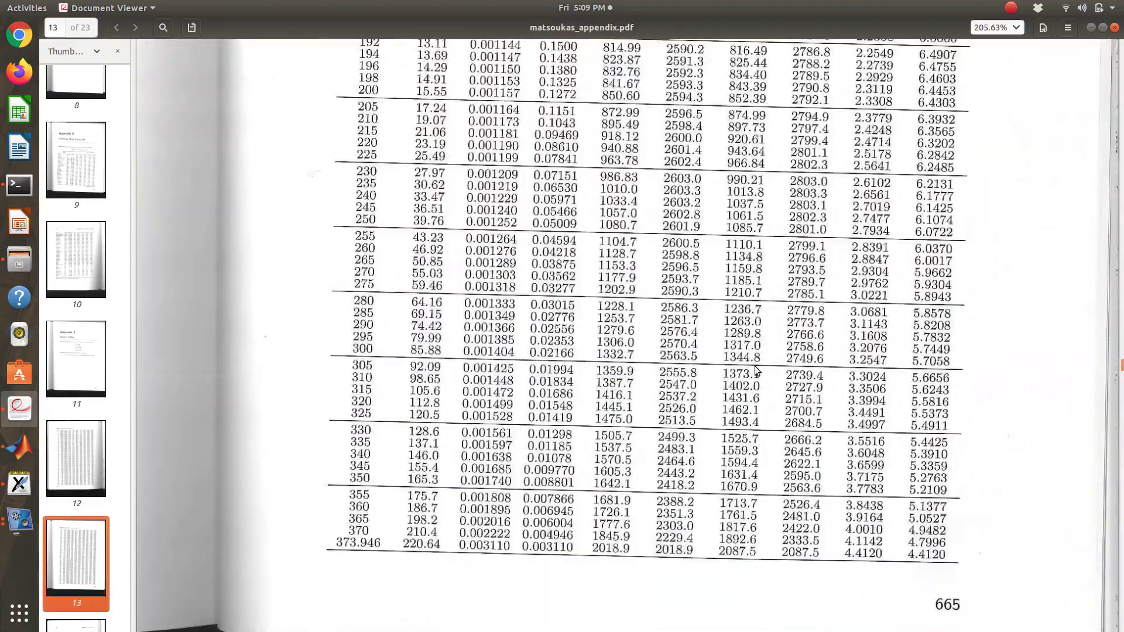
key("ctrl+alt+Up")
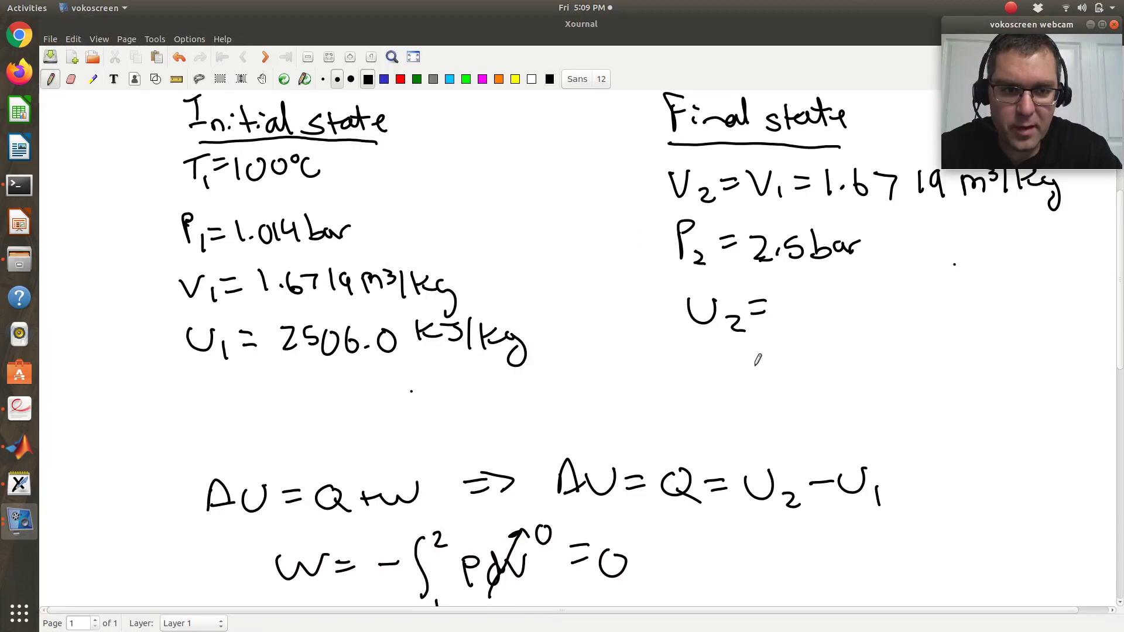
key("ctrl+alt+Down")
scroll(755, 371, "down", 12)
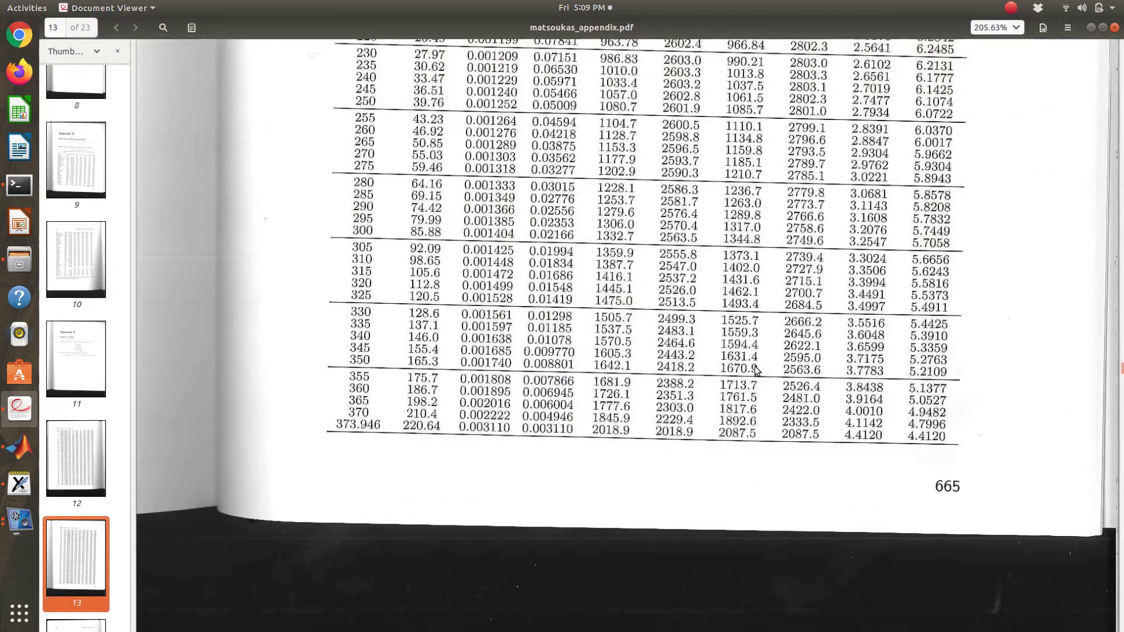
scroll(755, 370, "down", 8)
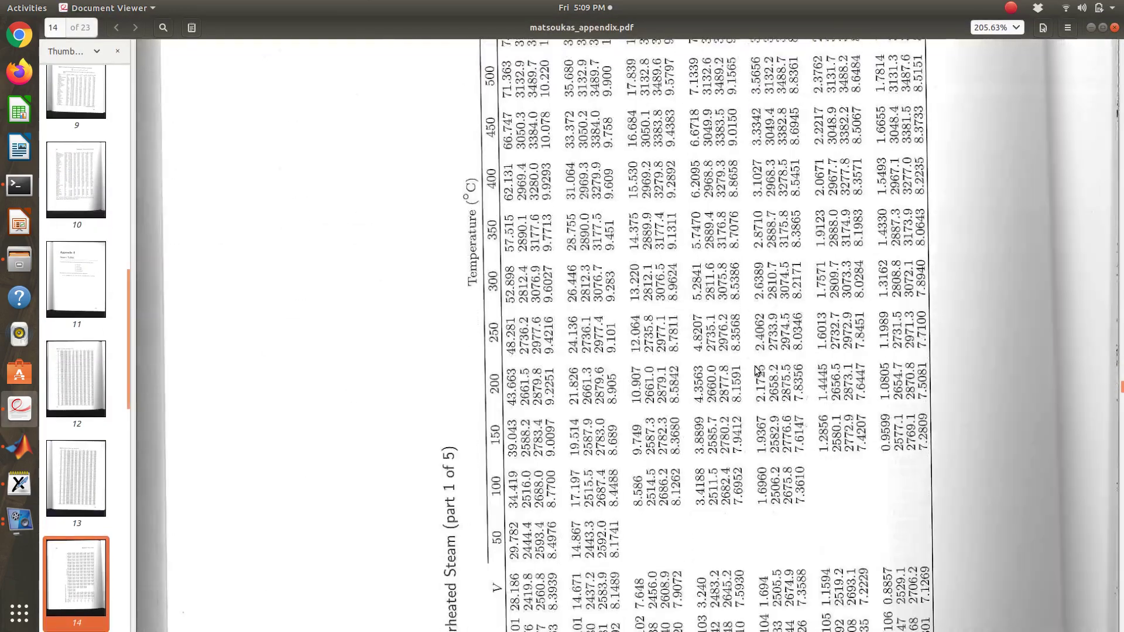
Rotate the pages upright and scroll to the 2.5 bar block on page 15
key("ctrl+Right")
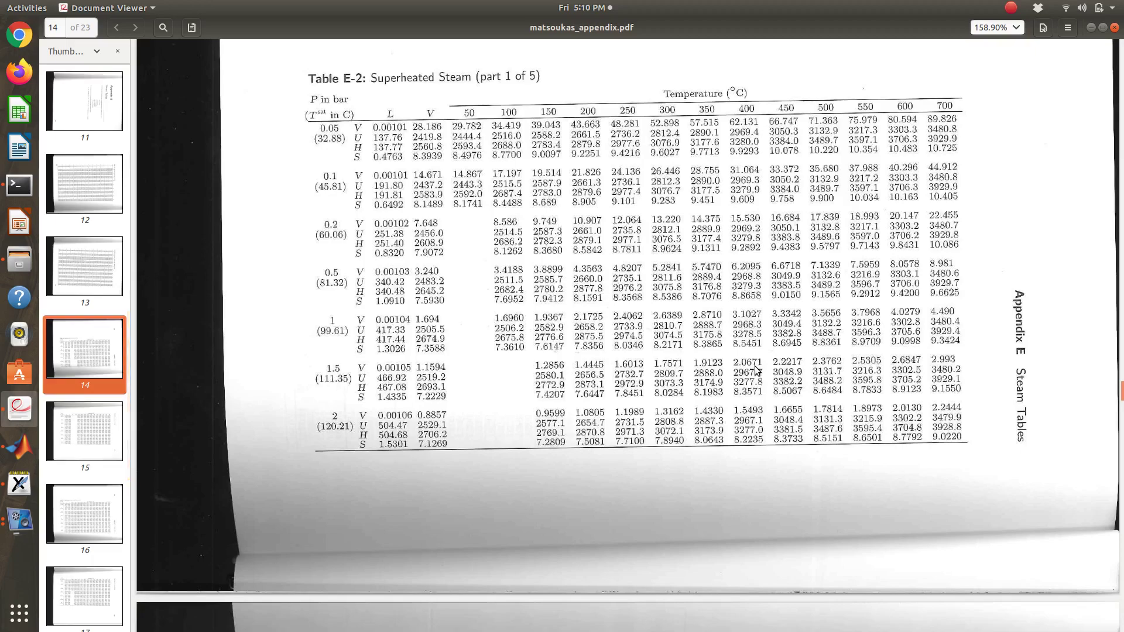
key("ctrl+alt+Up")
key("ctrl+alt+Down")
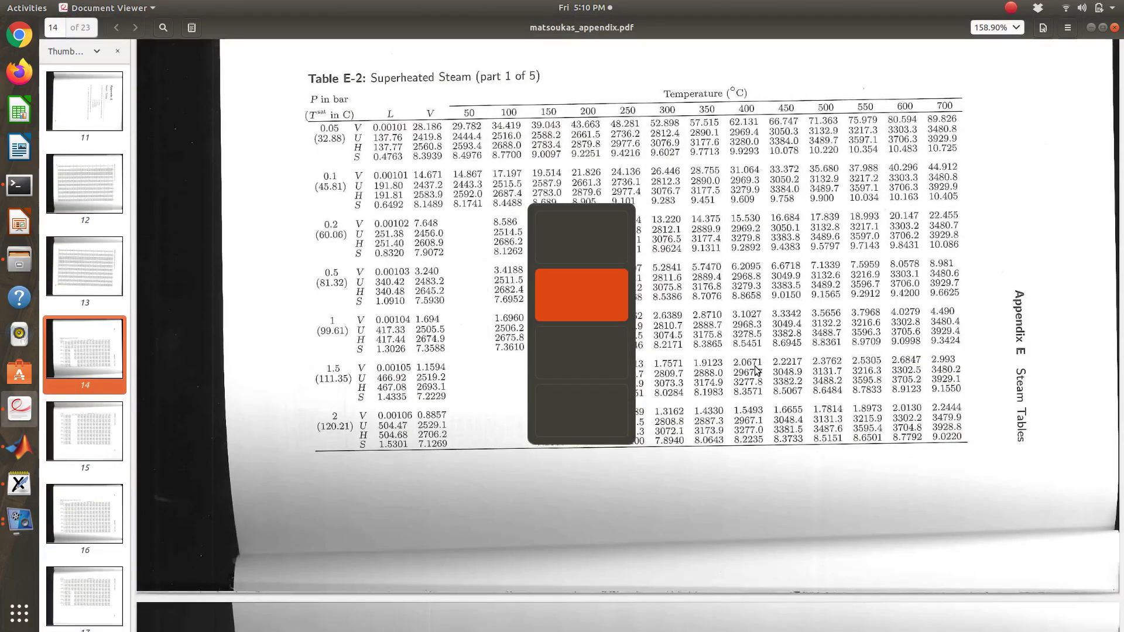
scroll(754, 370, "down", 10)
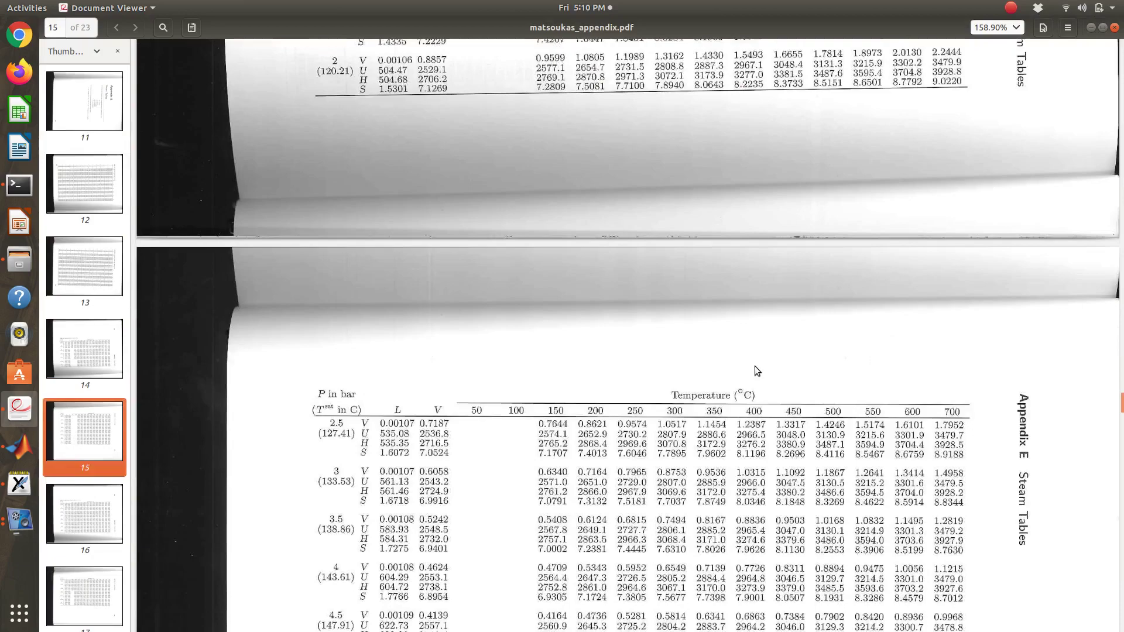
Glance at the final-state notes, then return to page 15's 2.5 bar superheated rows
key("ctrl+alt+Up")
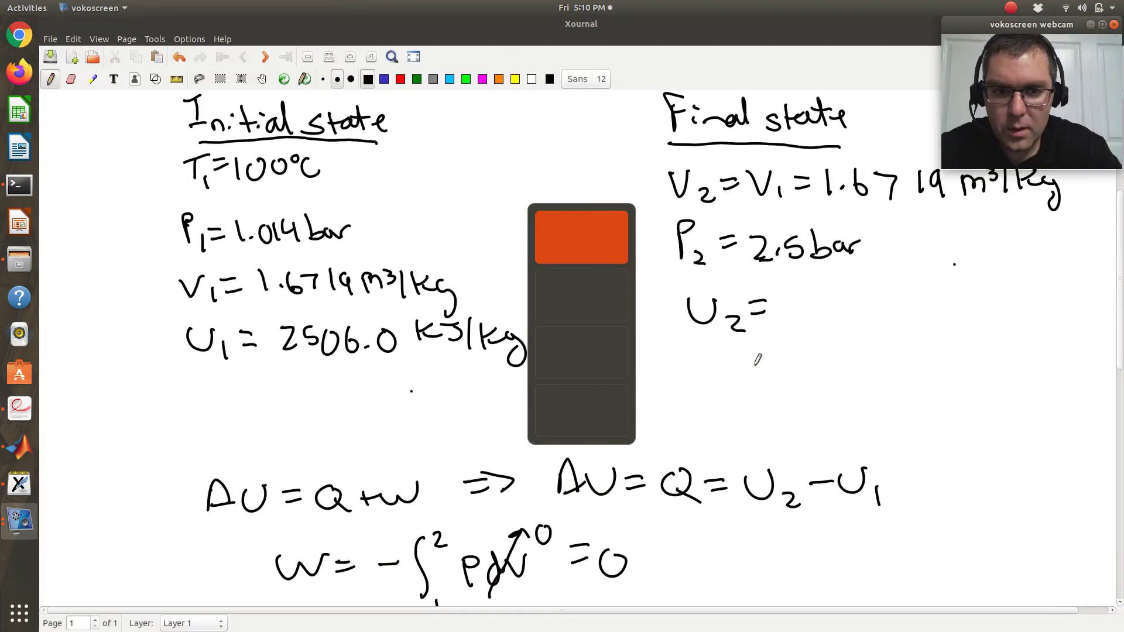
key("ctrl+alt+Down")
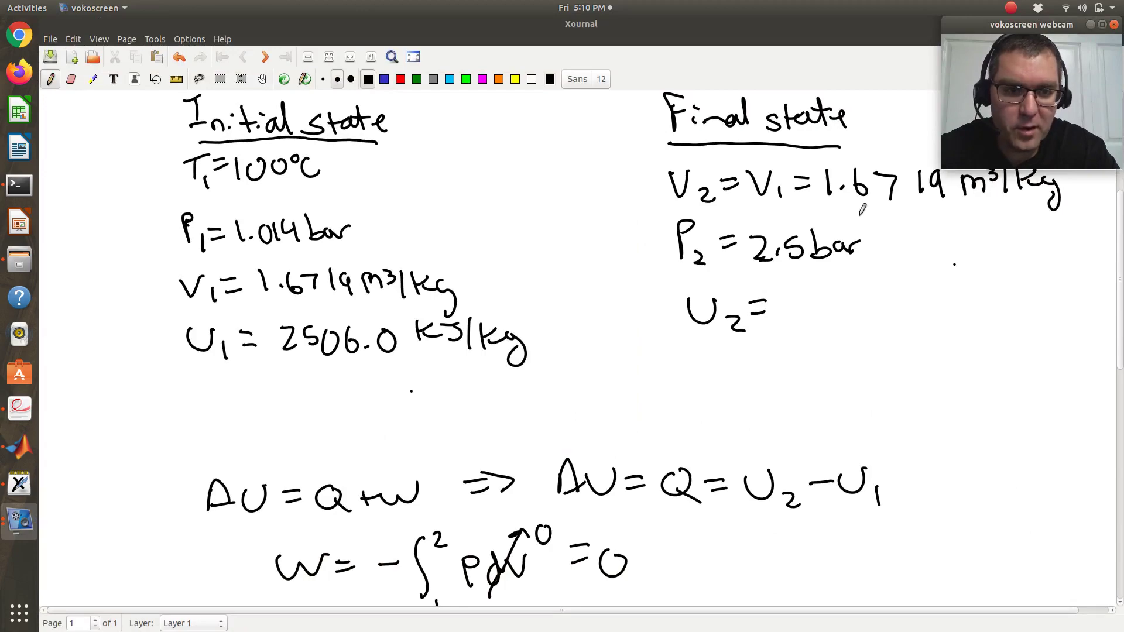
key("ctrl+alt+Down")
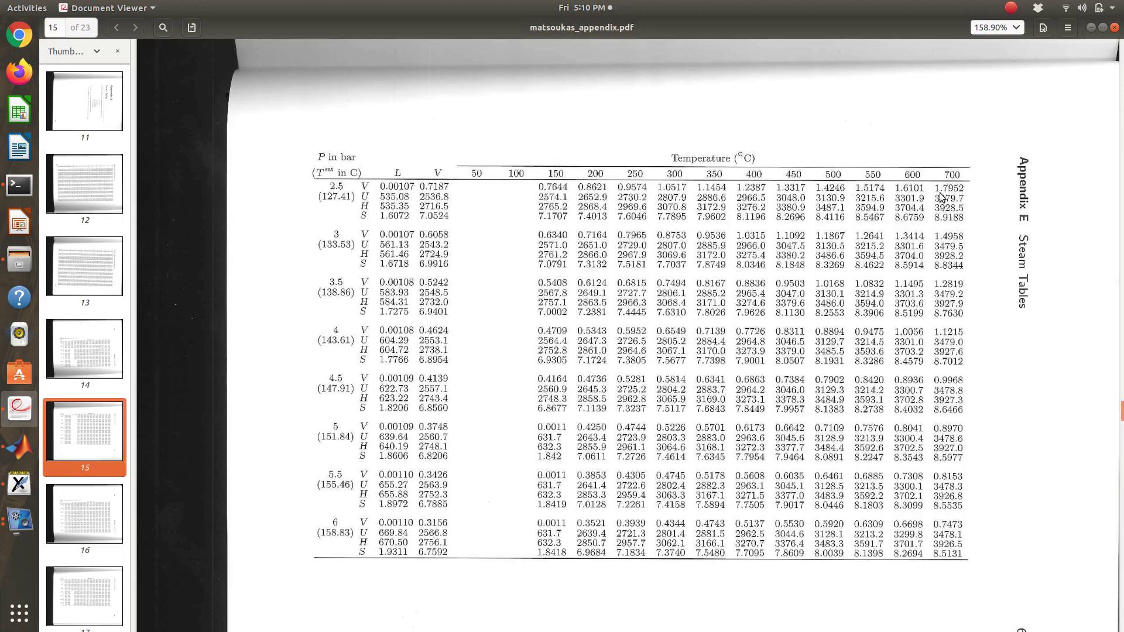
Compare the 2.5 bar superheated rows in the steam table with the notes, then return to Xournal
key("alt+Tab")
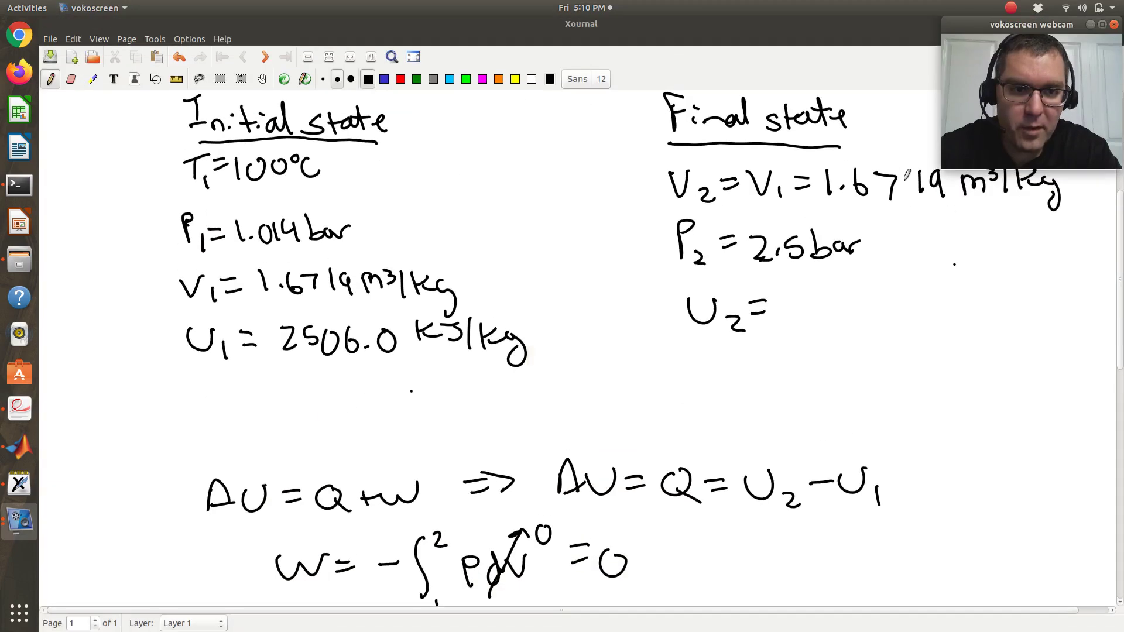
key("alt+Tab")
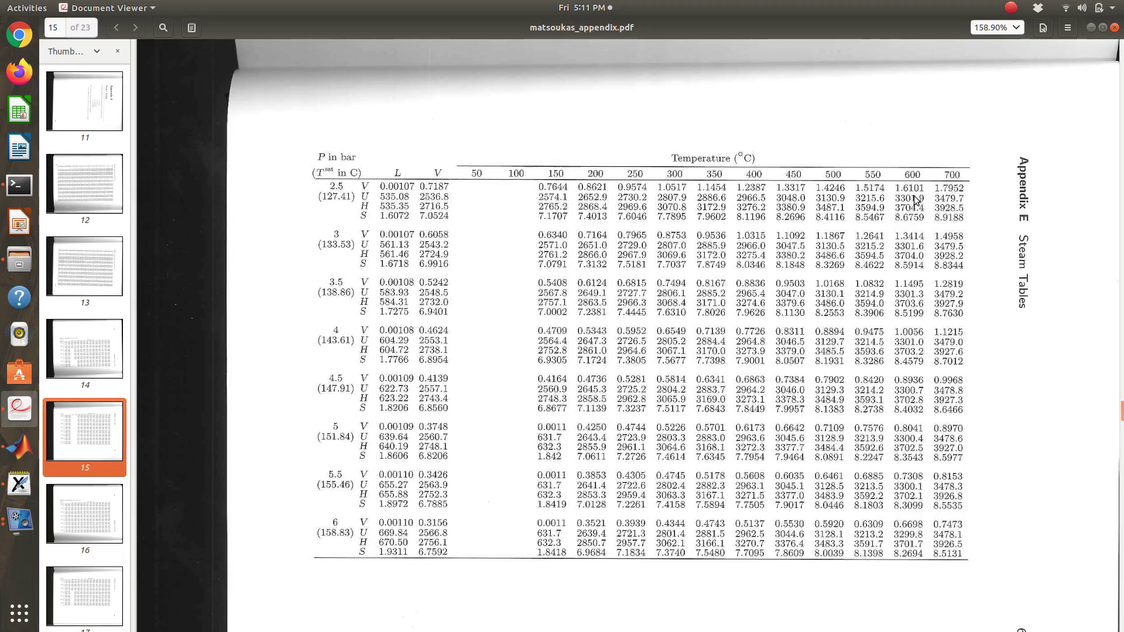
key("alt+Tab")
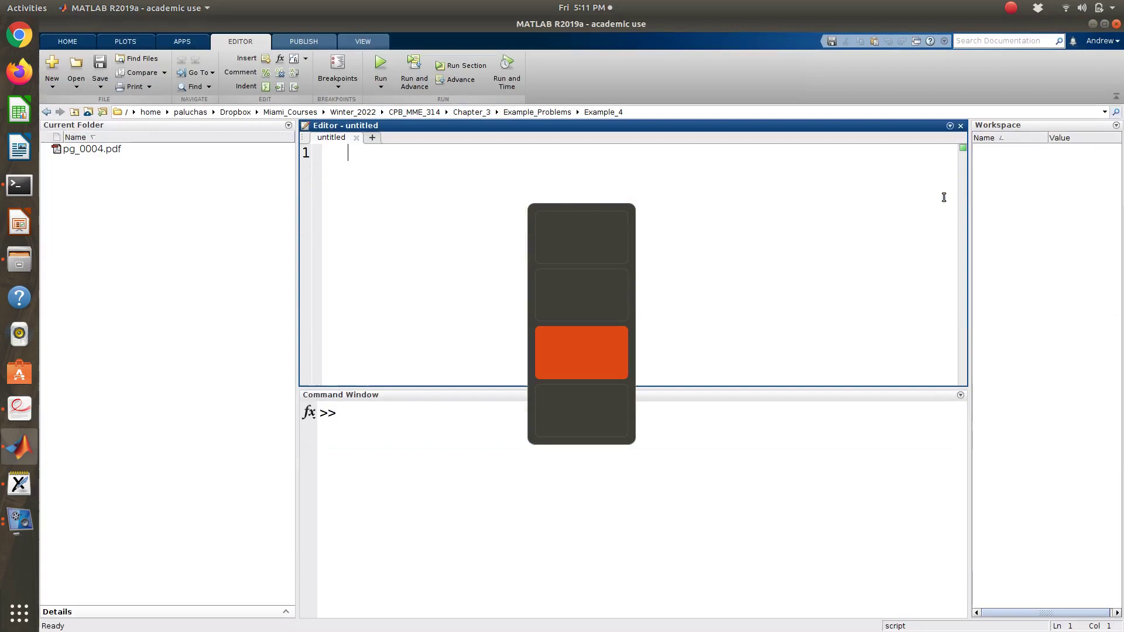
key("alt+Tab")
key("alt+Tab")
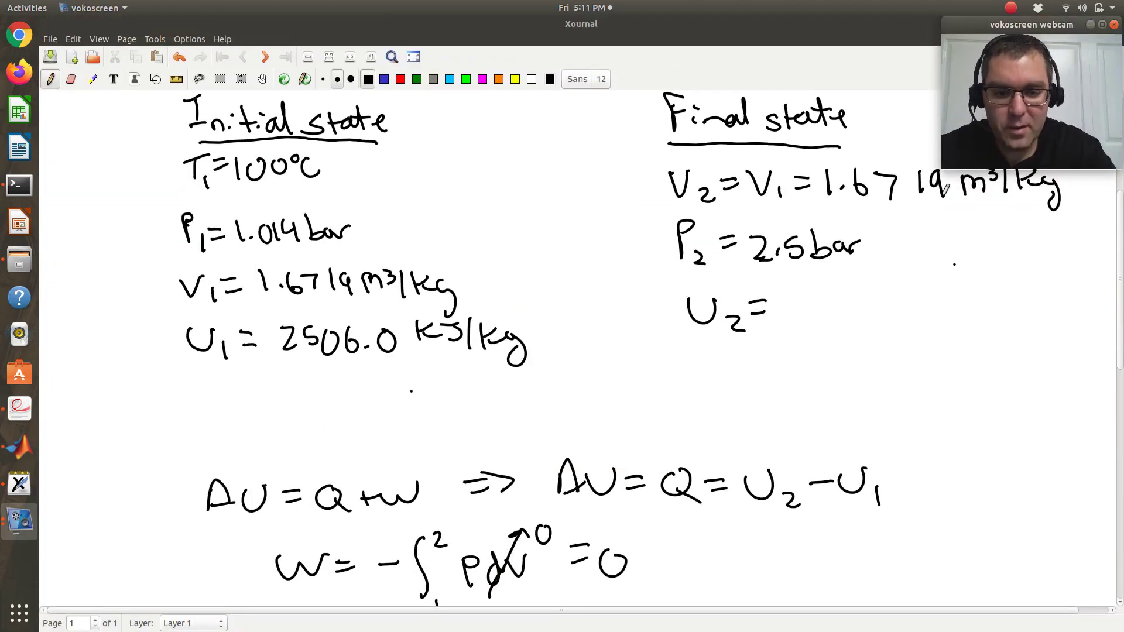
Handwrite the title 'Superheated steam at 2.5 bar' below the equations
left_click_drag(1121, 225, 1116, 331)
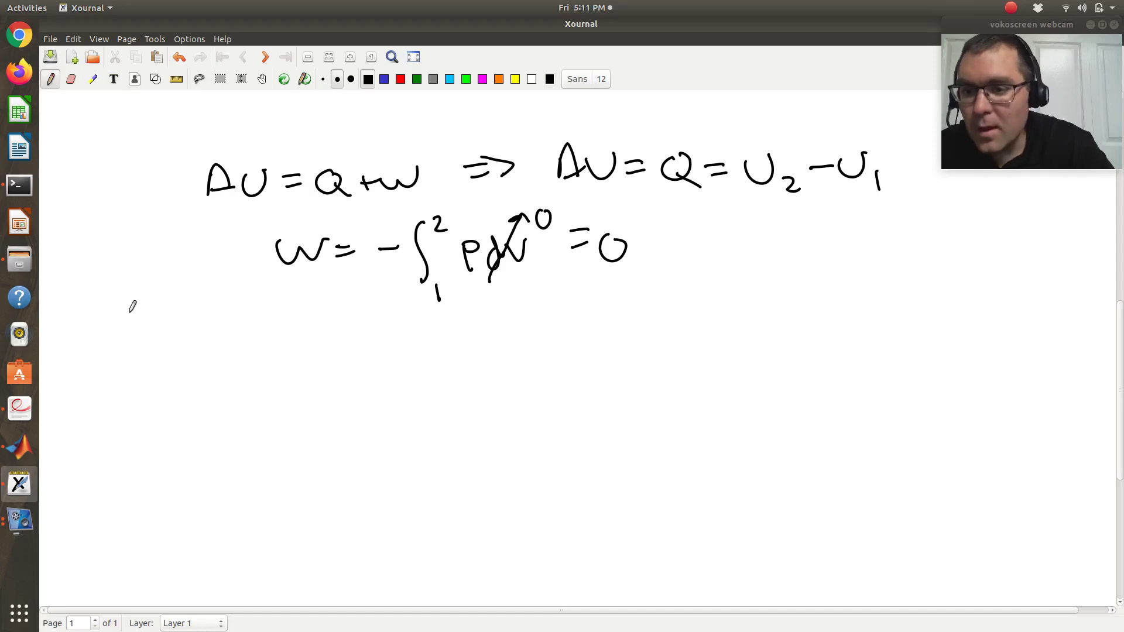
mouse_move(145, 329)
left_mouse_down()
mouse_move(132, 350)
mouse_move(168, 344)
mouse_move(185, 365)
left_mouse_up()
mouse_move(179, 345)
left_mouse_down()
mouse_move(221, 350)
mouse_move(248, 332)
mouse_move(268, 350)
mouse_move(284, 347)
mouse_move(284, 326)
mouse_move(333, 340)
mouse_move(384, 328)
mouse_move(385, 339)
mouse_move(430, 347)
mouse_move(435, 337)
mouse_move(445, 349)
mouse_move(542, 327)
mouse_move(583, 350)
mouse_move(708, 338)
left_mouse_up()
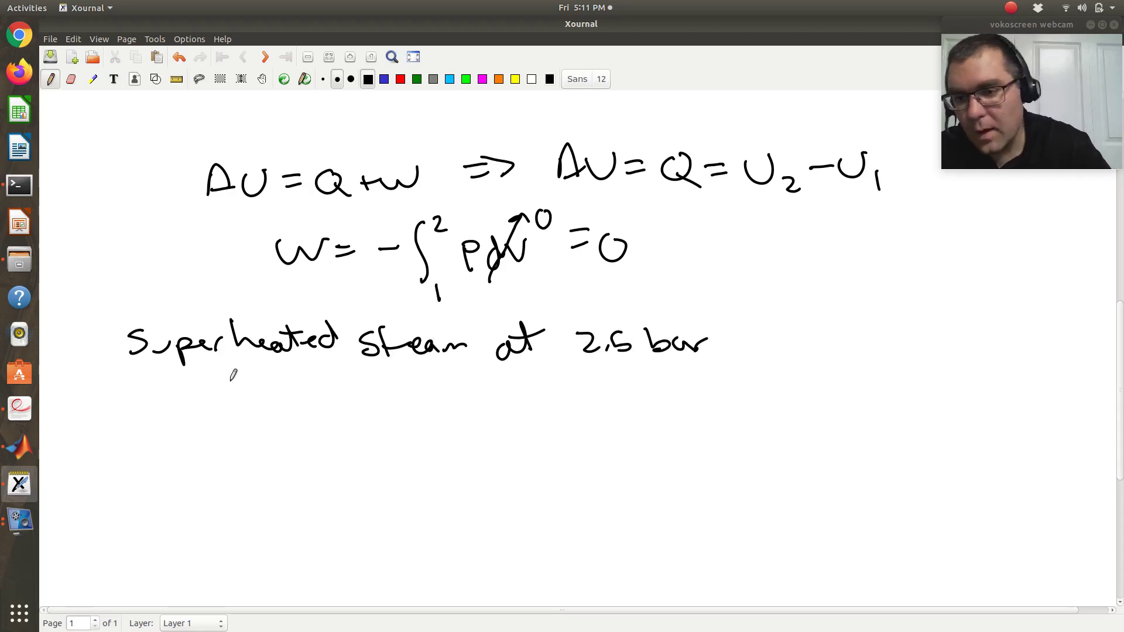
Write the T(°C) heading, underline the heading row, and draw the first column divider
left_click_drag(212, 382, 212, 404)
mouse_move(199, 386)
left_mouse_down()
mouse_move(234, 377)
mouse_move(241, 398)
mouse_move(252, 382)
mouse_move(257, 399)
mouse_move(268, 374)
mouse_move(274, 404)
left_mouse_up()
left_click_drag(210, 420, 364, 412)
left_click_drag(308, 371, 344, 528)
left_click_drag(358, 417, 491, 413)
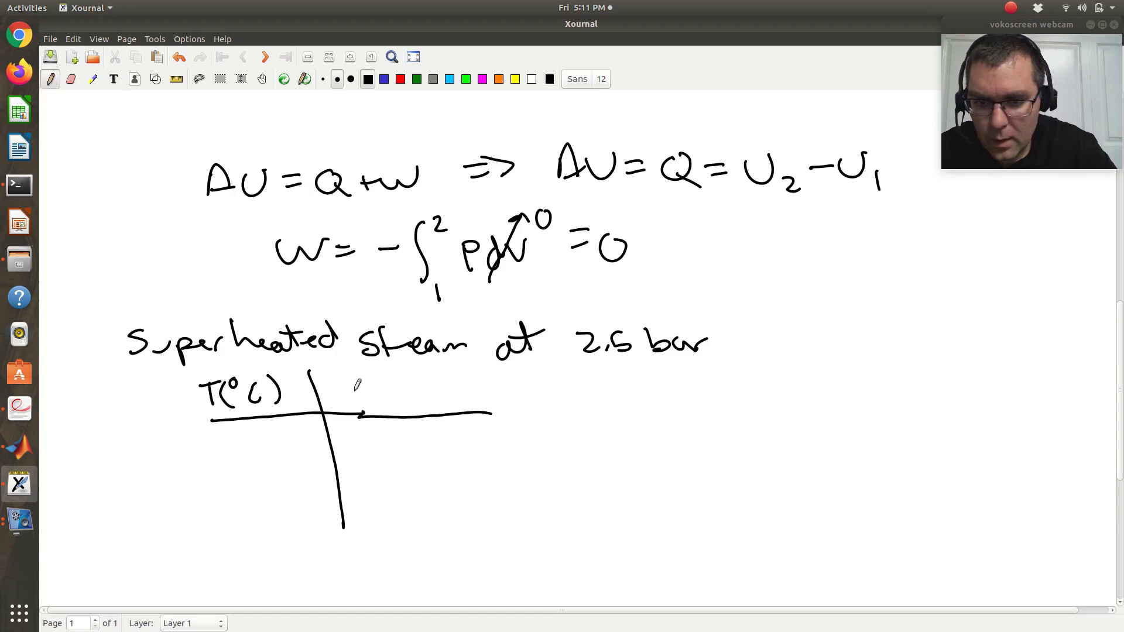
mouse_move(345, 377)
left_mouse_down()
mouse_move(357, 402)
mouse_move(368, 374)
mouse_move(389, 402)
mouse_move(431, 370)
mouse_move(446, 387)
mouse_move(470, 372)
mouse_move(468, 403)
mouse_move(553, 412)
left_mouse_up()
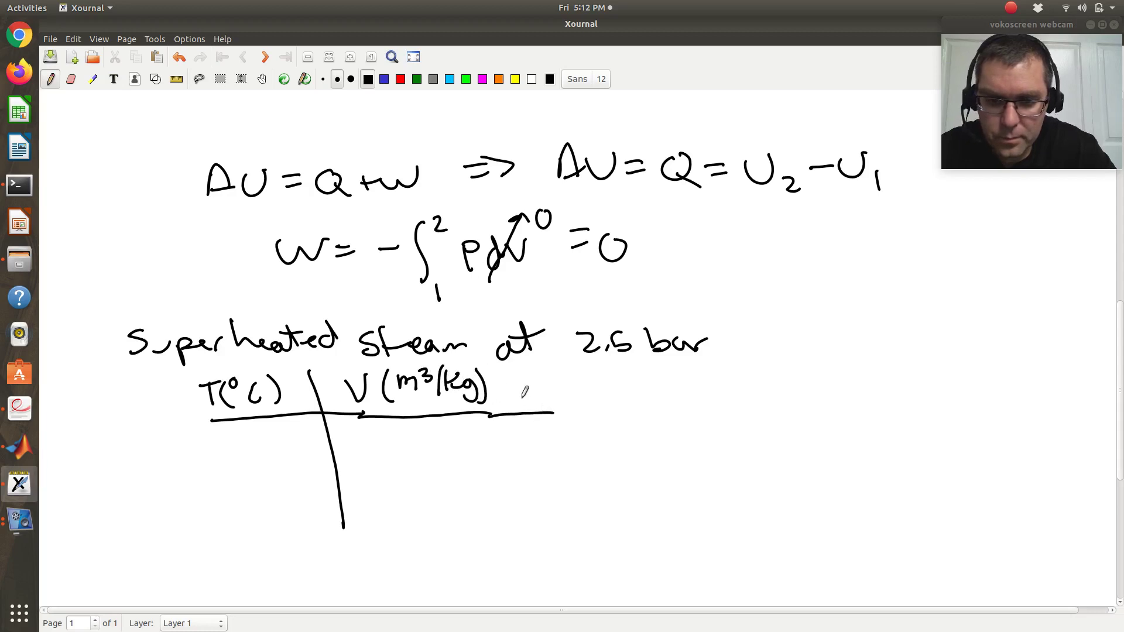
Draw the second column divider, extend the underline, and write the U(kJ/kg) heading
left_click_drag(501, 371, 533, 538)
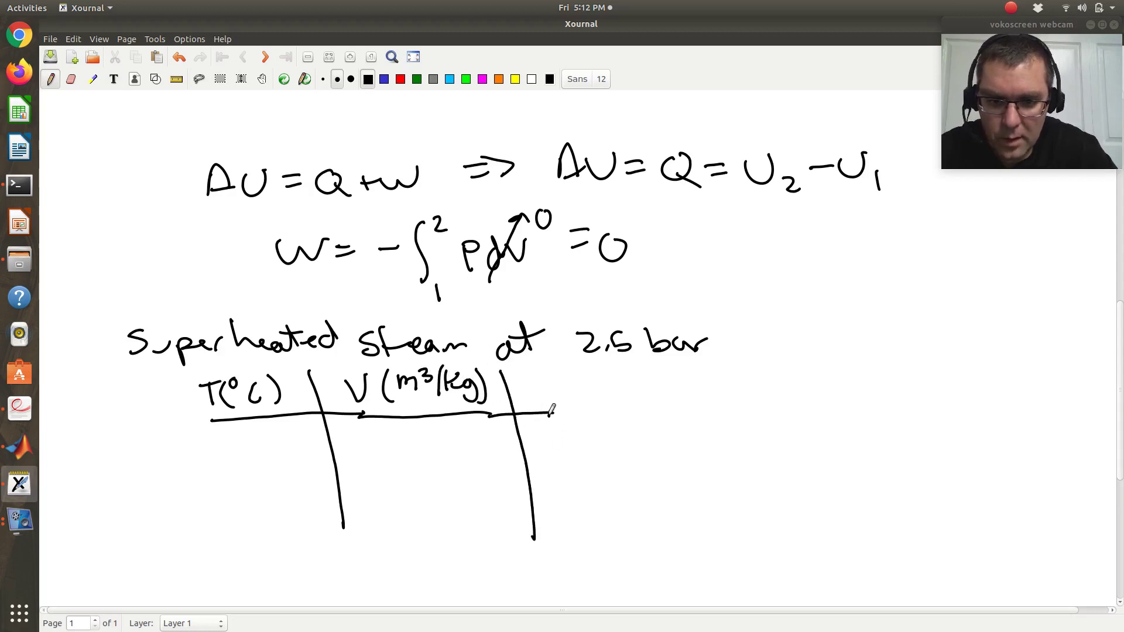
left_click_drag(549, 414, 642, 412)
mouse_move(538, 376)
left_mouse_down()
mouse_move(561, 377)
mouse_move(579, 402)
left_mouse_up()
mouse_move(594, 368)
left_mouse_down()
mouse_move(591, 396)
mouse_move(645, 395)
left_mouse_up()
mouse_move(656, 369)
left_mouse_down()
mouse_move(692, 380)
mouse_move(691, 416)
left_mouse_up()
left_click_drag(701, 358, 707, 404)
left_click_drag(634, 413, 740, 414)
scroll(693, 404, "down", 1)
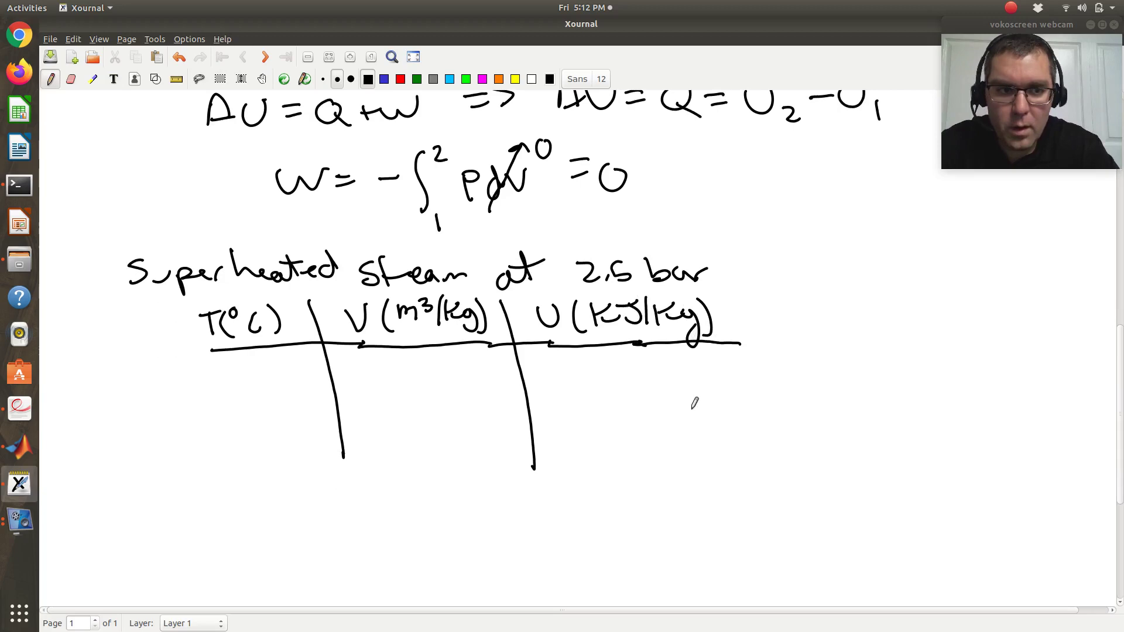
Write temperatures 600 and 700 in the T column and lengthen the right divider
key("alt+Tab")
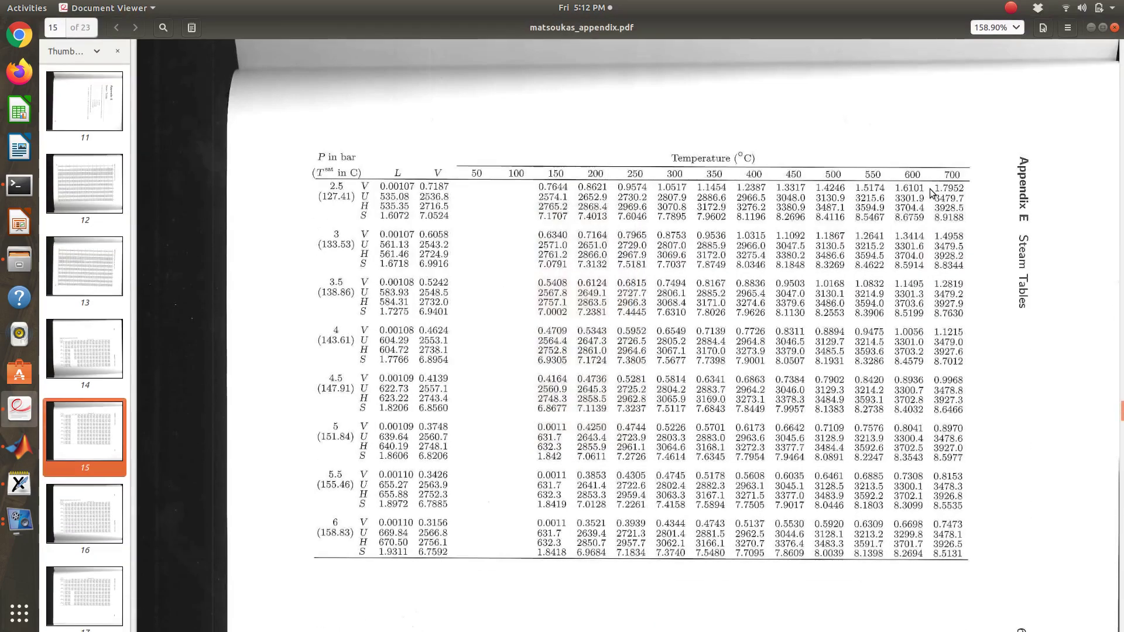
key("alt+Tab")
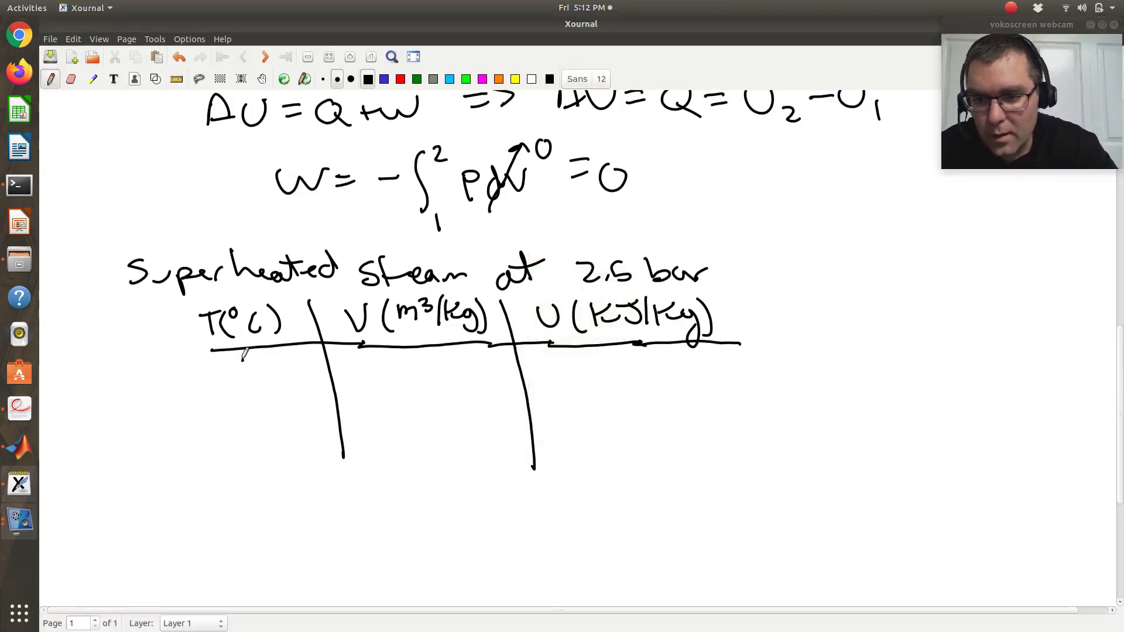
mouse_move(245, 362)
left_mouse_down()
mouse_move(236, 381)
mouse_move(292, 364)
left_mouse_up()
mouse_move(247, 461)
left_mouse_down()
mouse_move(277, 482)
mouse_move(298, 483)
mouse_move(343, 456)
mouse_move(350, 495)
left_mouse_up()
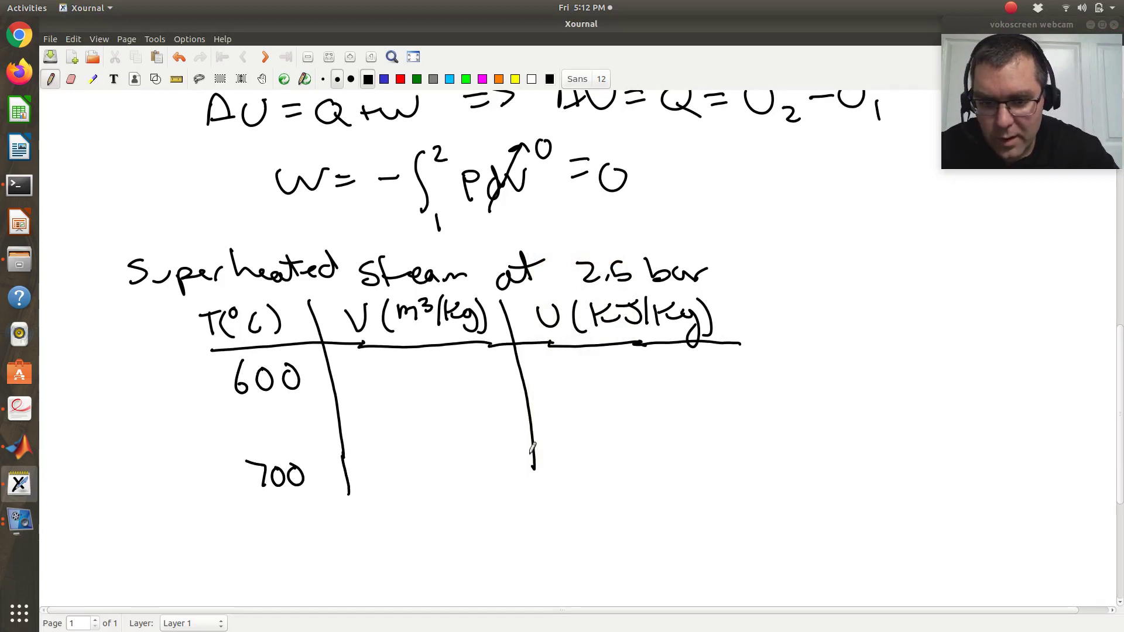
left_click_drag(535, 467, 539, 488)
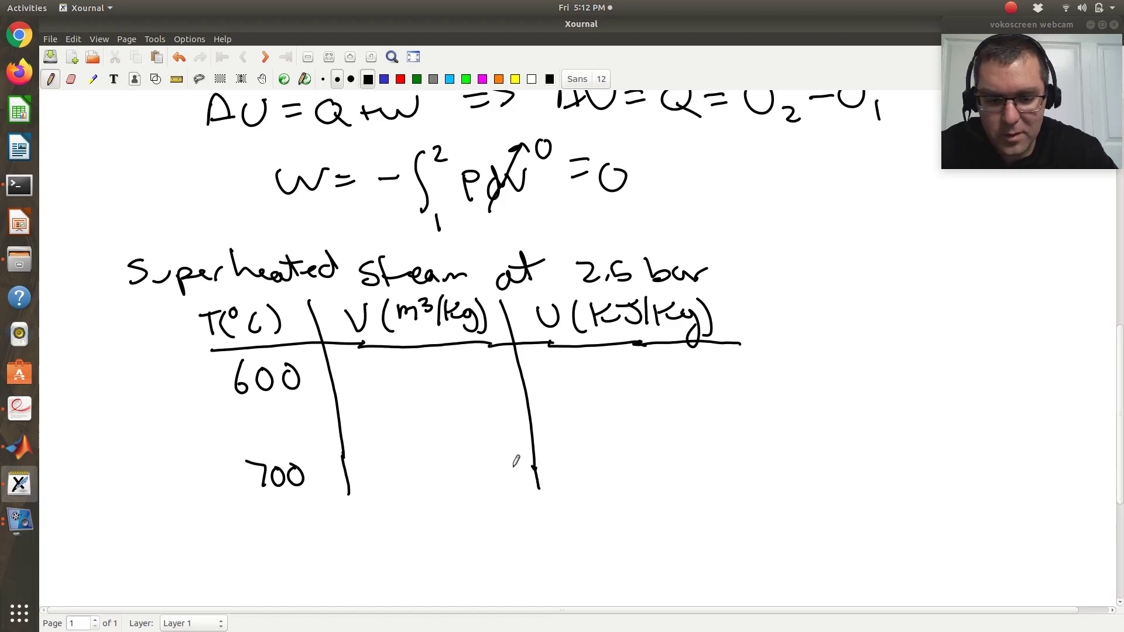
Copy volumes 1.6101 and 1.7952 from the steam table into the V column
key("alt+Tab")
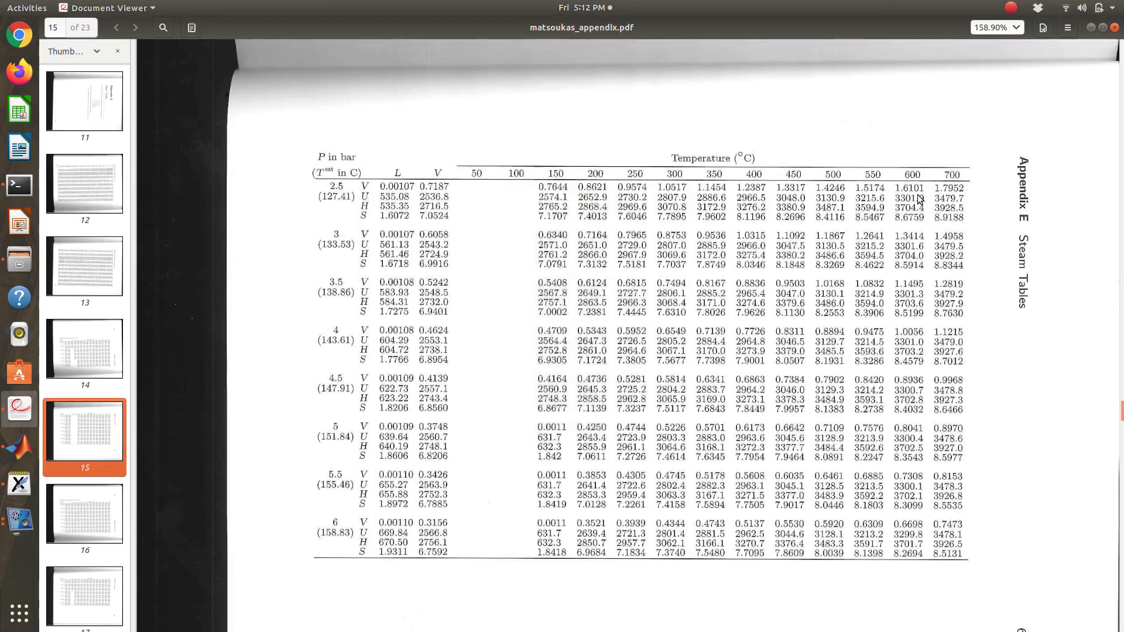
key("alt+Tab")
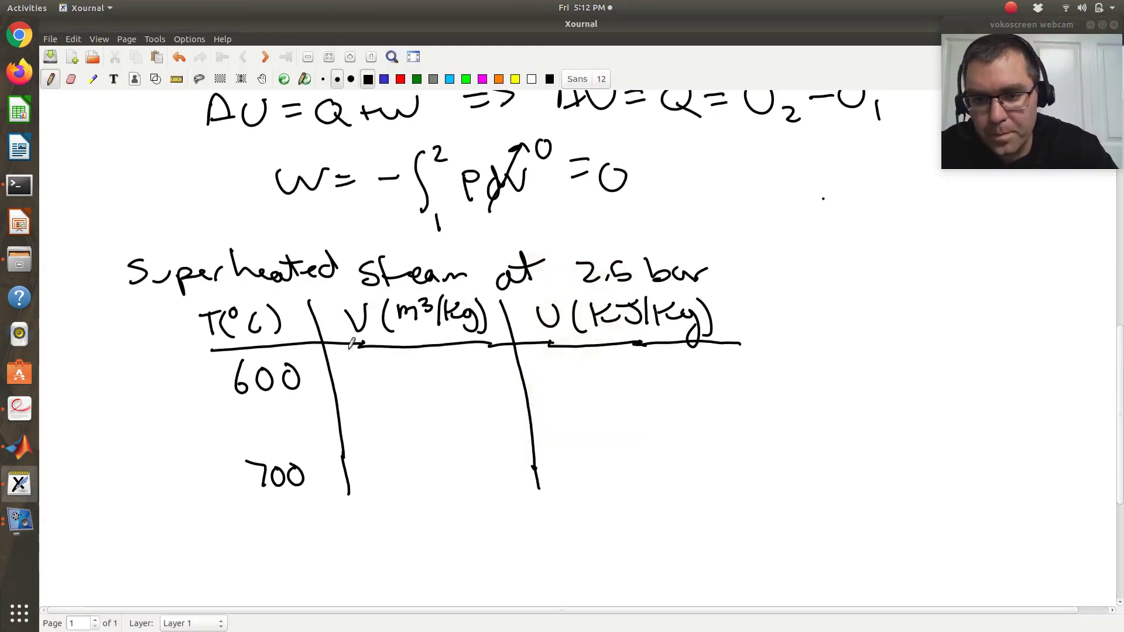
mouse_move(363, 360)
left_mouse_down()
mouse_move(366, 385)
mouse_move(400, 379)
left_mouse_up()
left_click(379, 381)
mouse_move(411, 358)
left_mouse_down()
mouse_move(412, 383)
mouse_move(421, 362)
mouse_move(442, 386)
left_mouse_up()
key("alt+Tab")
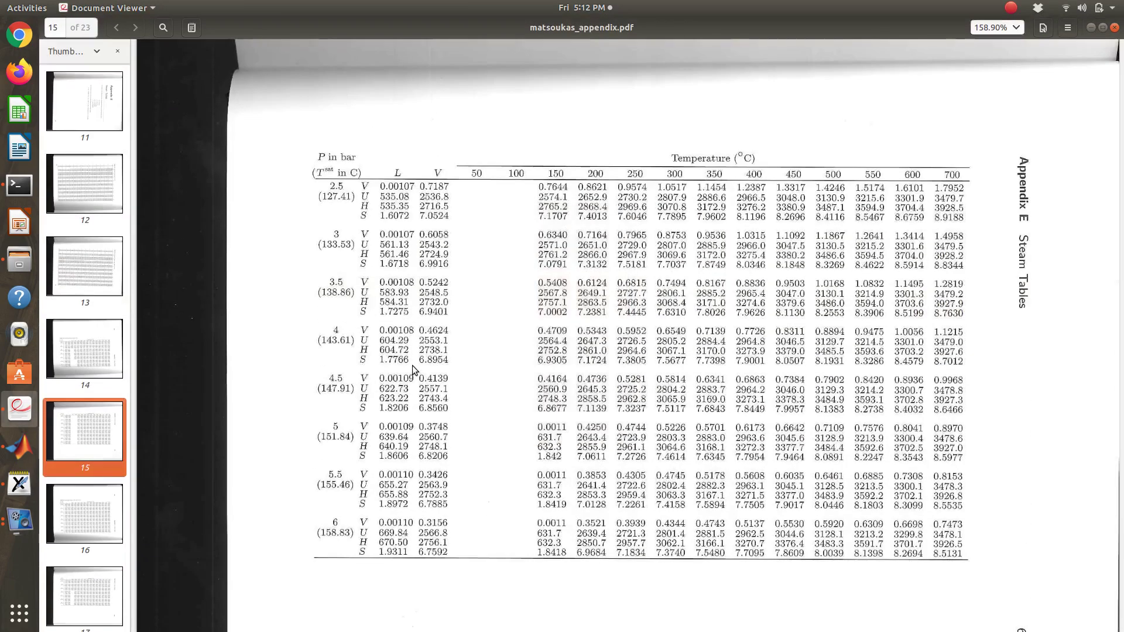
key("alt+Tab")
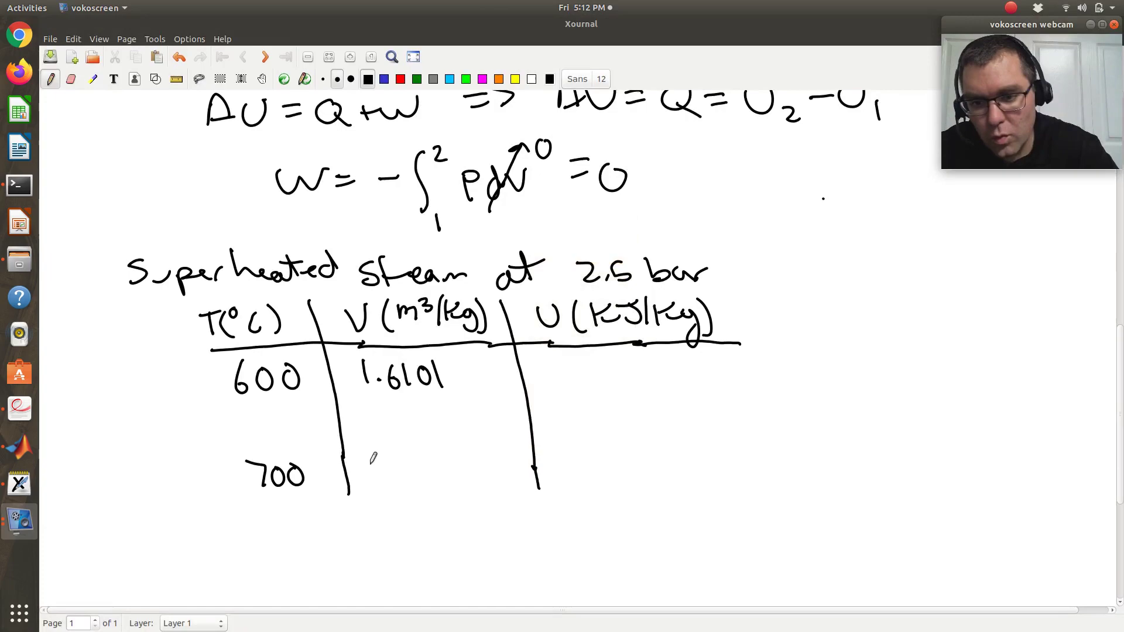
left_click_drag(372, 459, 377, 490)
mouse_move(390, 478)
left_mouse_down()
mouse_move(443, 485)
mouse_move(463, 474)
mouse_move(451, 482)
left_mouse_up()
mouse_move(468, 468)
left_mouse_down()
mouse_move(478, 483)
mouse_move(464, 452)
left_mouse_up()
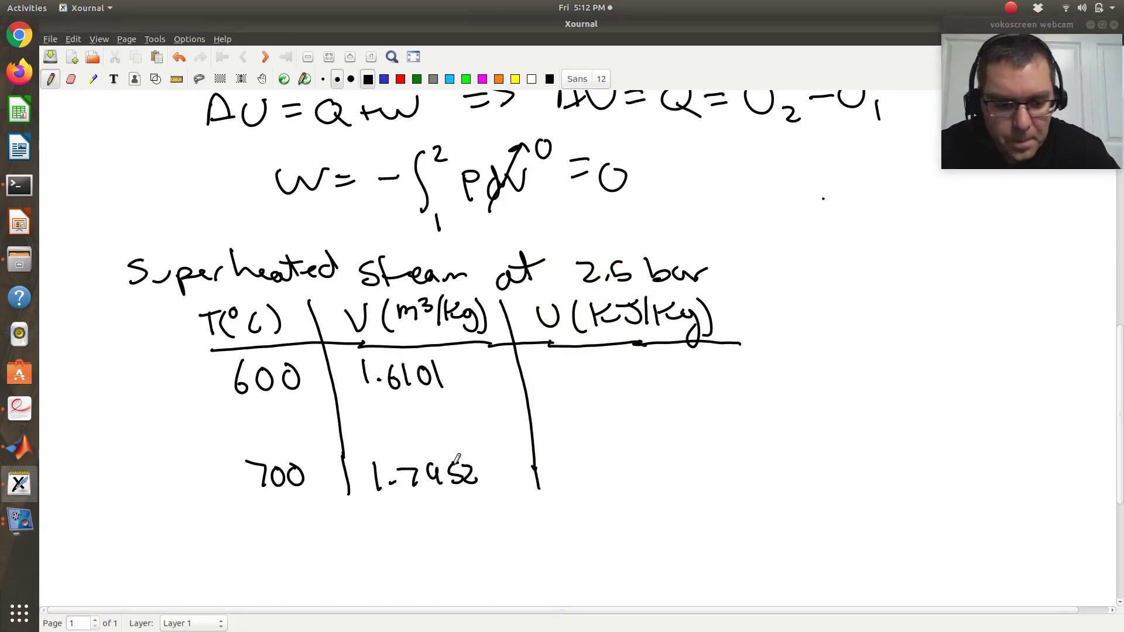
key("alt+Tab")
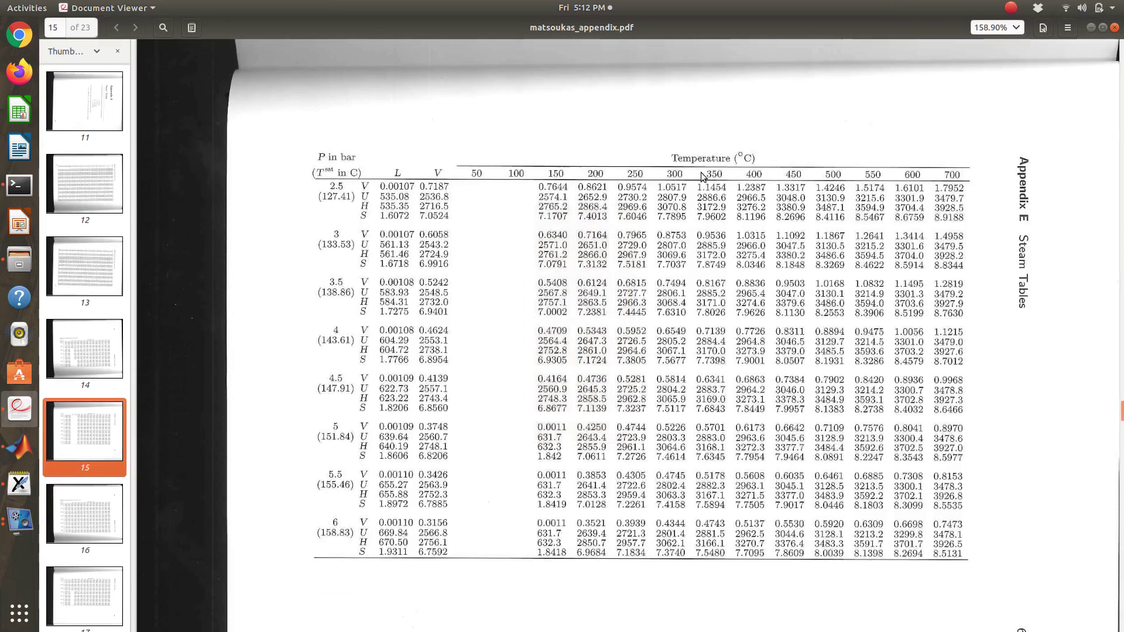
Write U = 3301.9 beside the 600 °C row
key("alt+Tab")
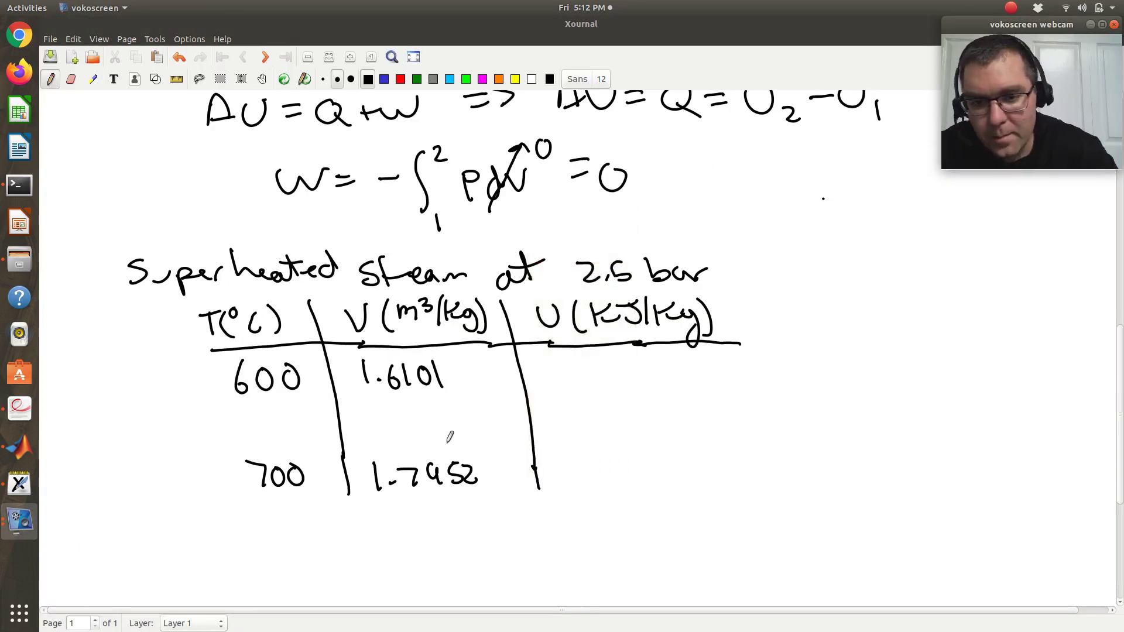
left_click_drag(563, 356, 565, 391)
mouse_move(586, 369)
left_mouse_down()
mouse_move(594, 364)
mouse_move(587, 388)
left_mouse_up()
mouse_move(616, 360)
left_mouse_down()
mouse_move(635, 386)
mouse_move(667, 366)
mouse_move(673, 388)
left_mouse_up()
left_click(650, 380)
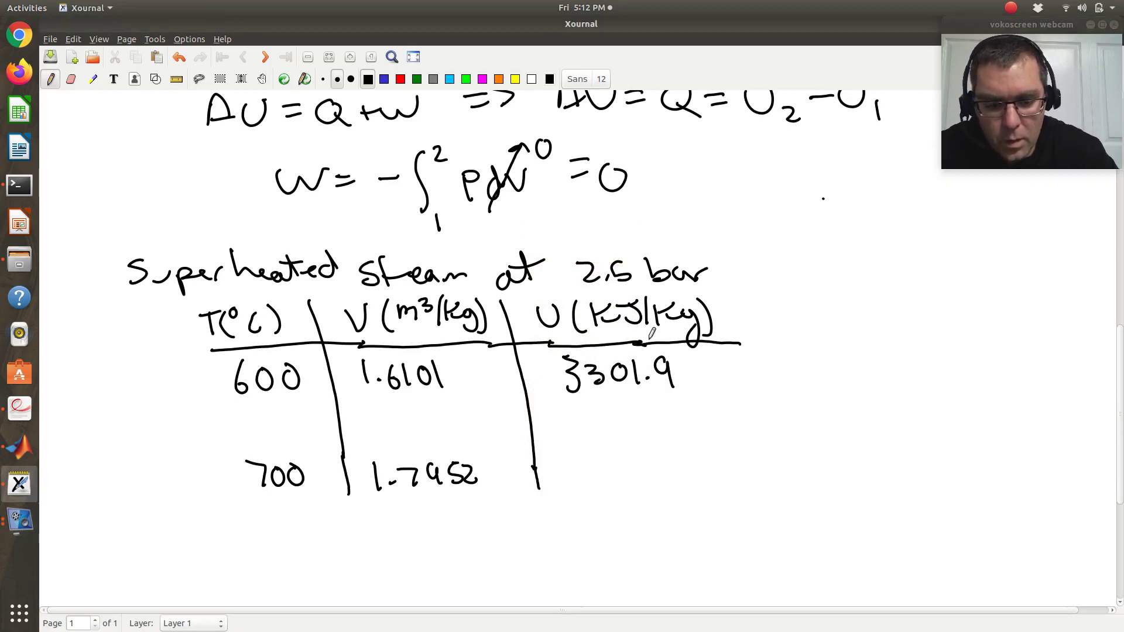
Look up and write U = 3479.7 beside the 700 °C row
key("alt+Tab")
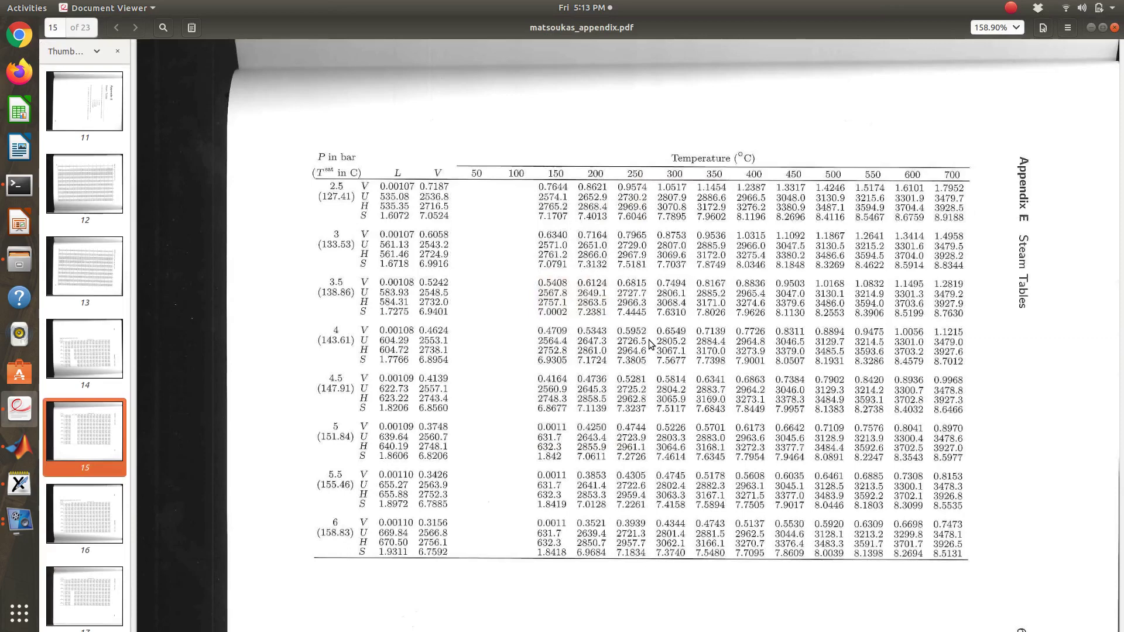
key("alt+Tab")
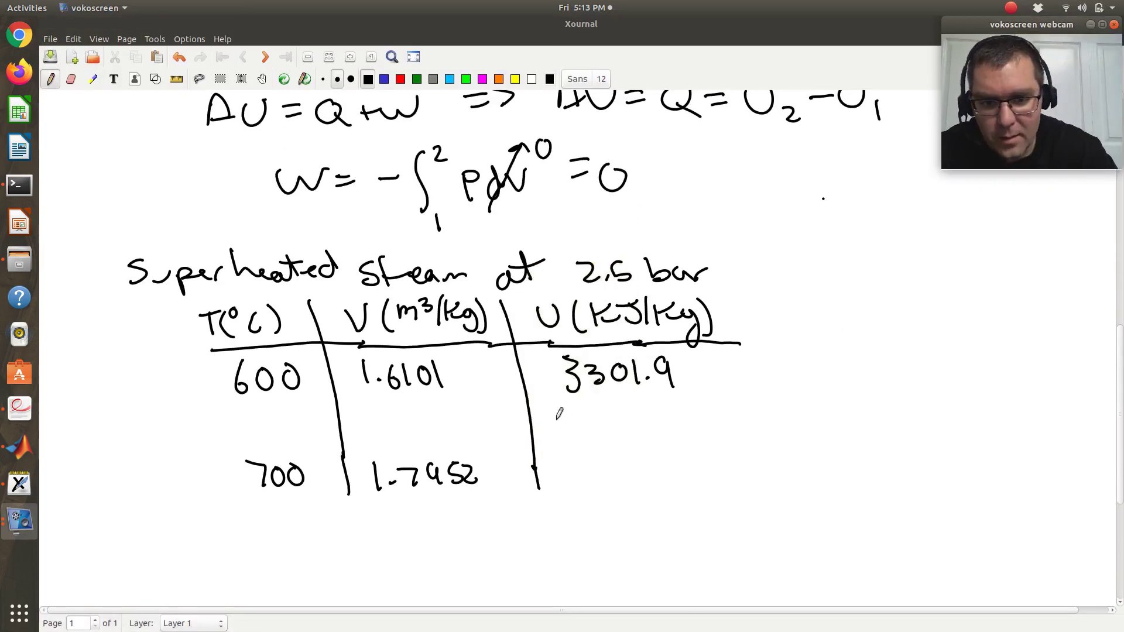
left_click_drag(573, 453, 576, 479)
mouse_move(597, 460)
left_mouse_down()
mouse_move(611, 483)
mouse_move(635, 460)
mouse_move(629, 478)
left_mouse_up()
left_click_drag(652, 448, 654, 478)
left_click(661, 477)
key("ctrl+alt+Up")
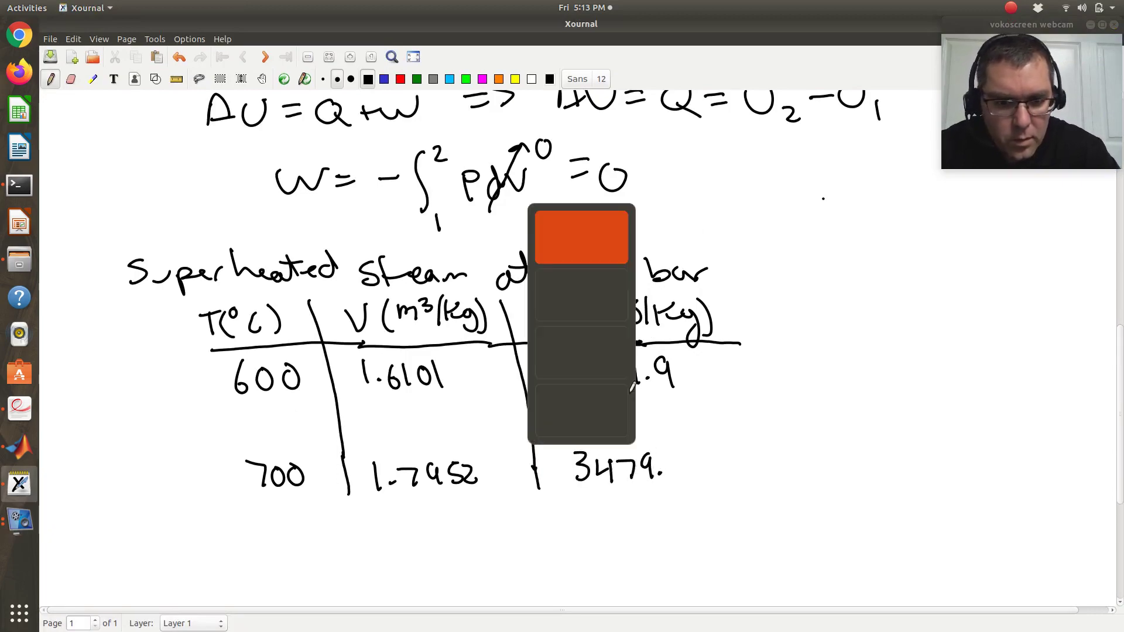
key("ctrl+alt+Down")
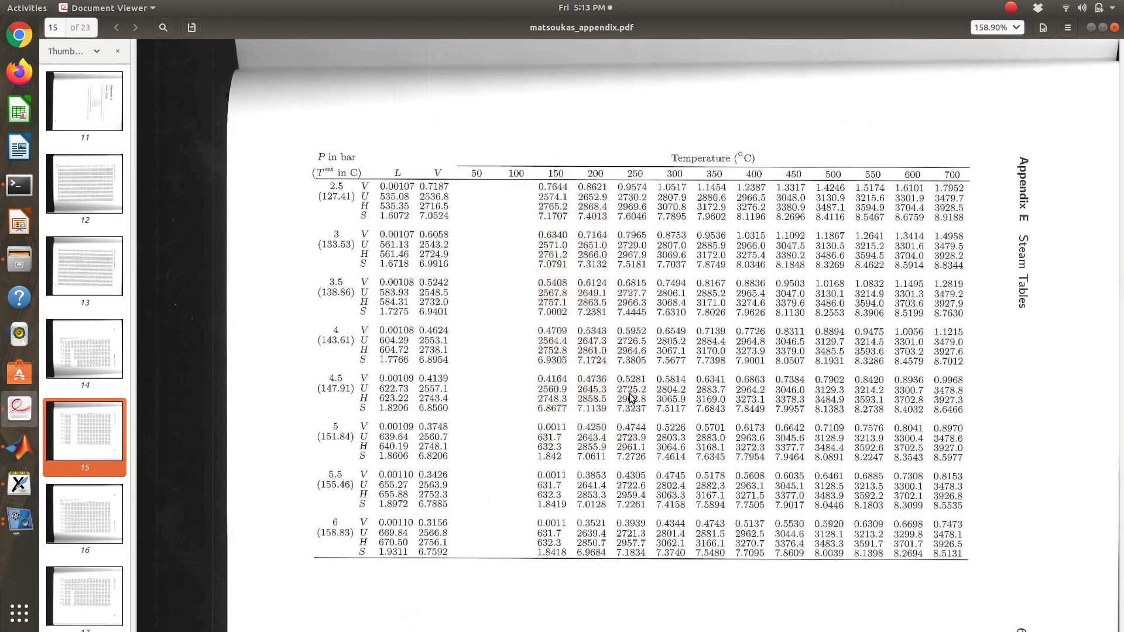
key("ctrl+alt+Up")
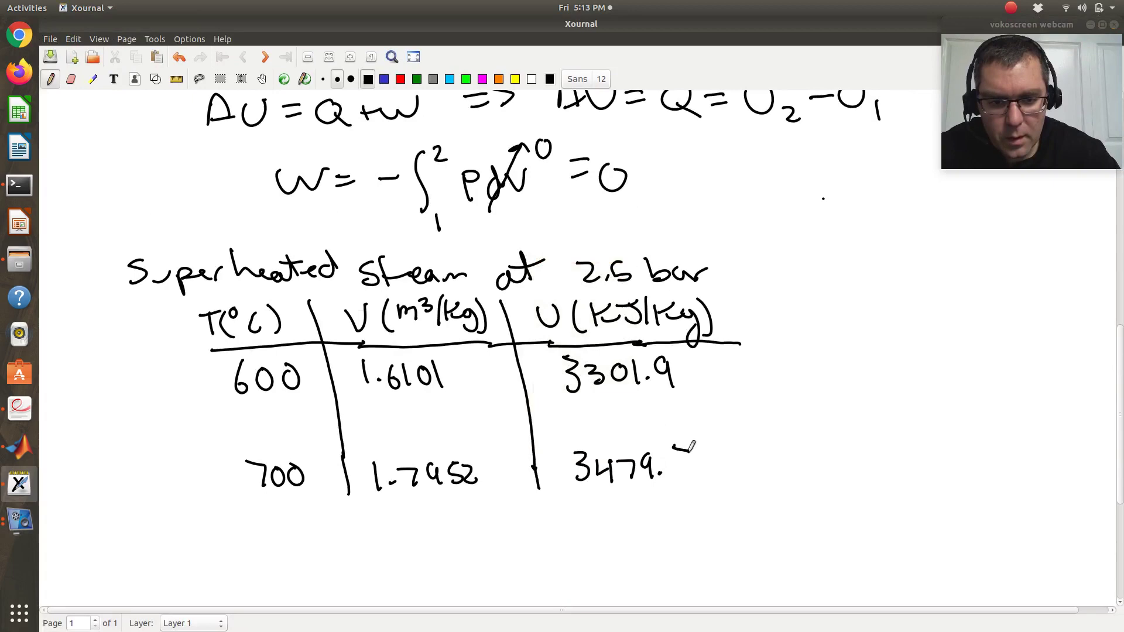
left_click_drag(673, 448, 685, 484)
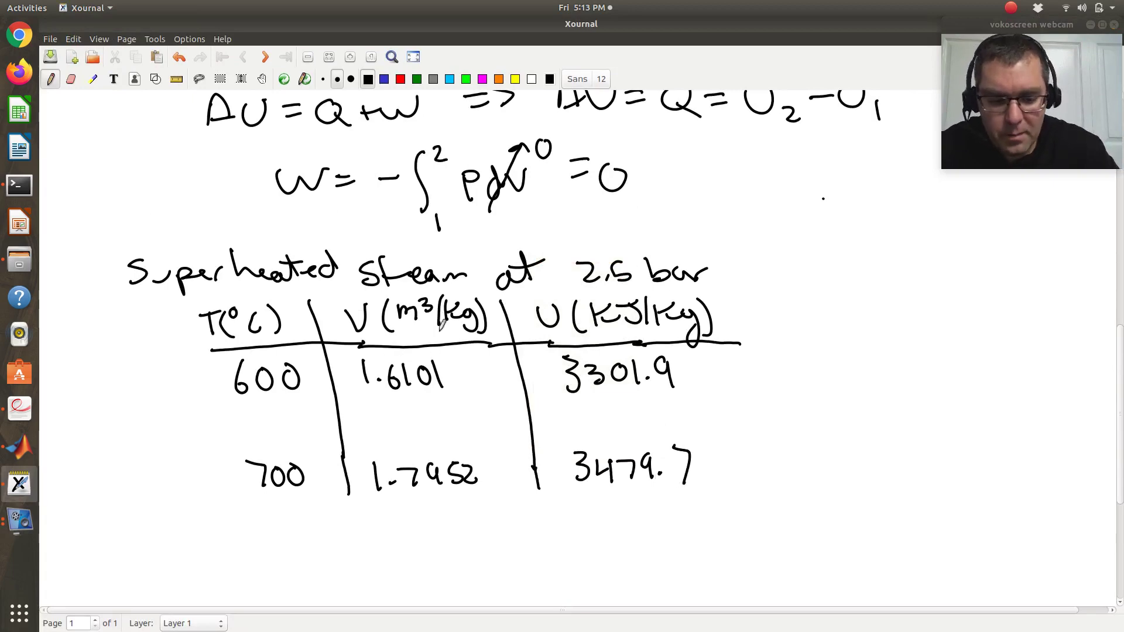
scroll(444, 340, "up", 15)
scroll(443, 326, "up", 1)
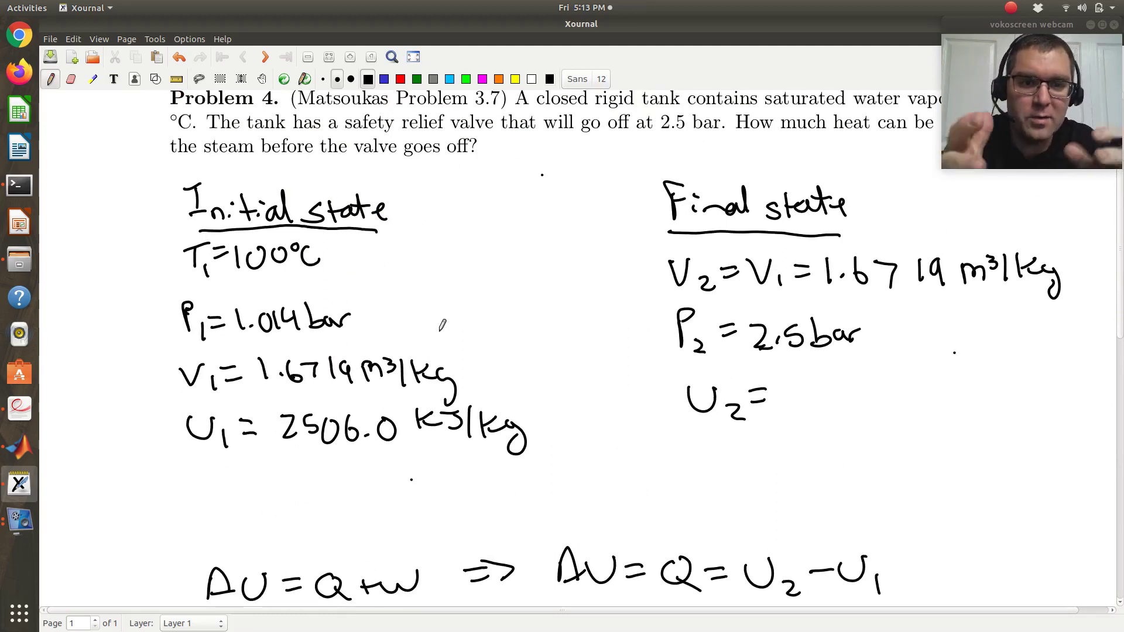
scroll(442, 324, "down", 5)
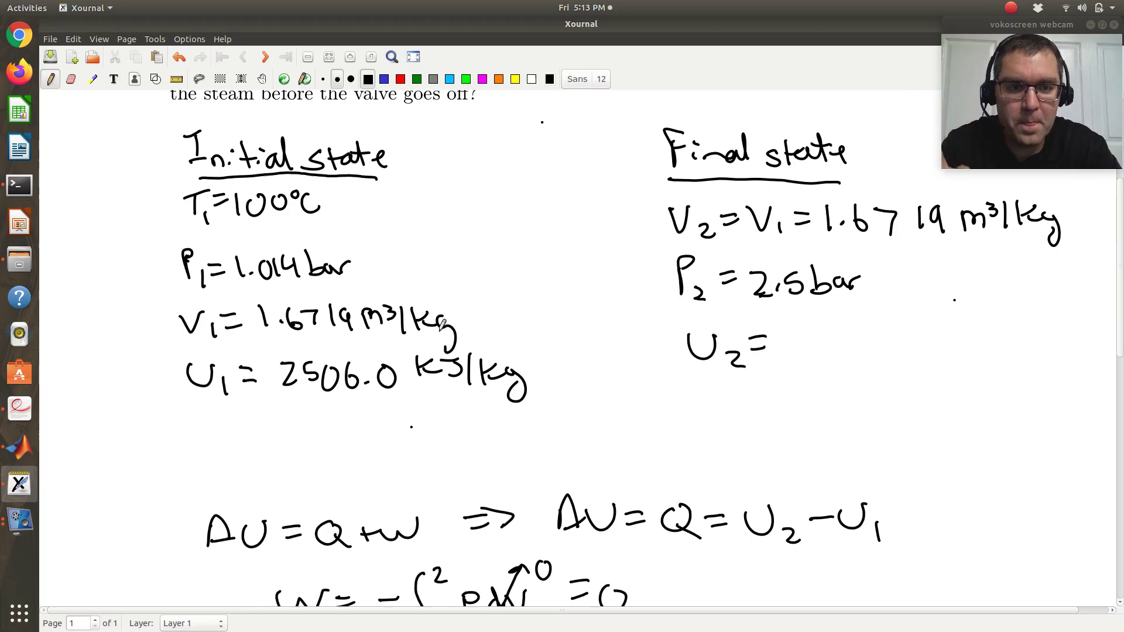
scroll(442, 325, "down", 6)
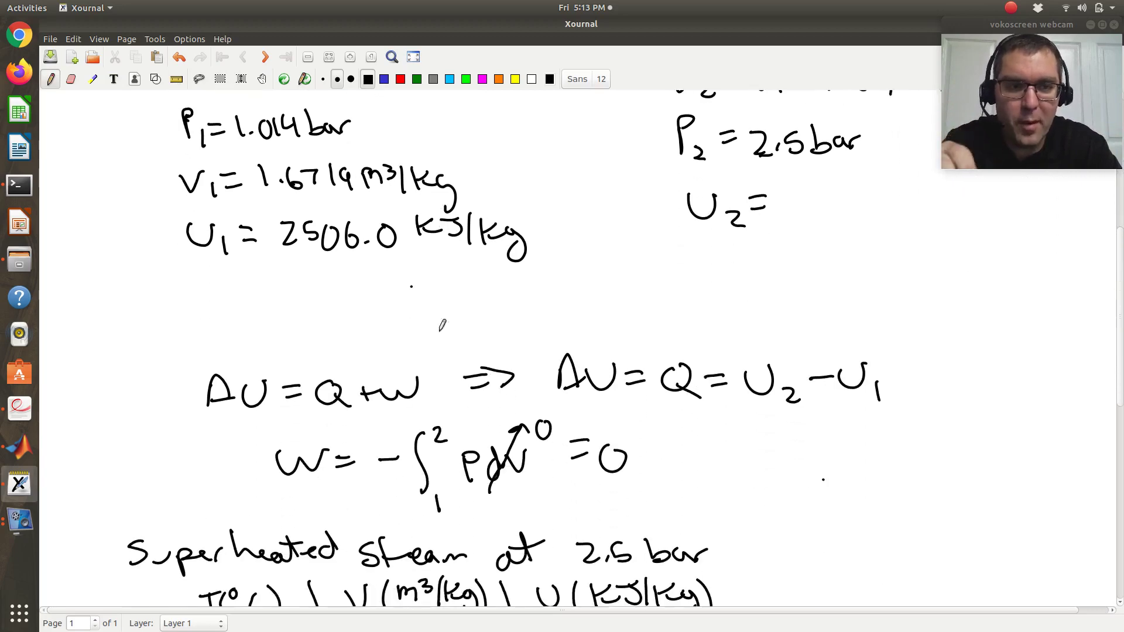
scroll(442, 325, "down", 7)
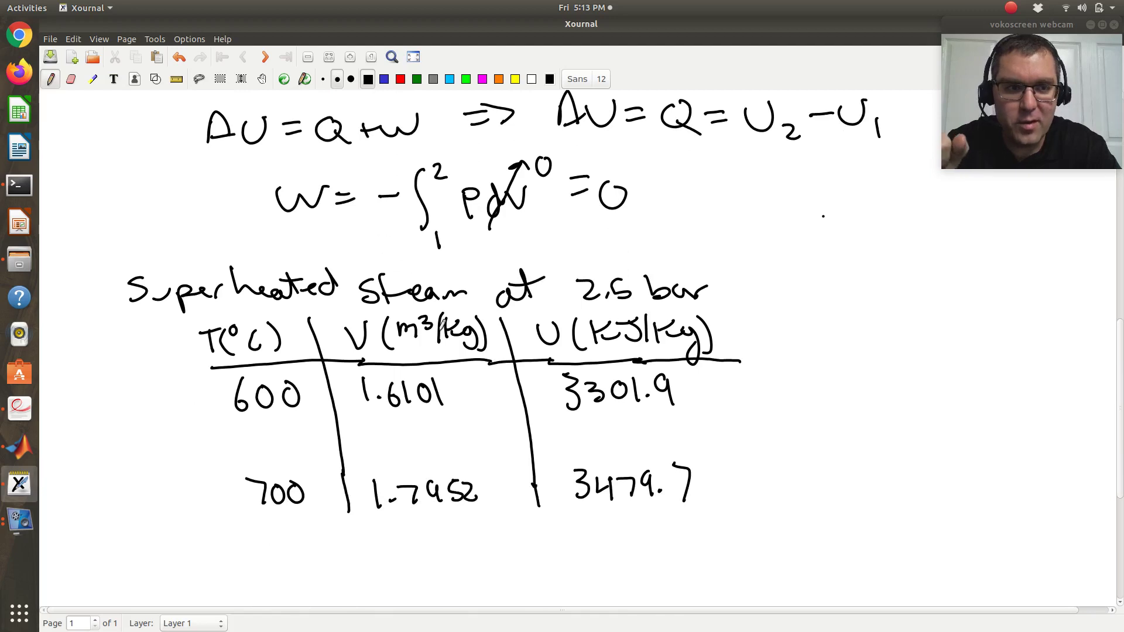
scroll(442, 325, "down", 1)
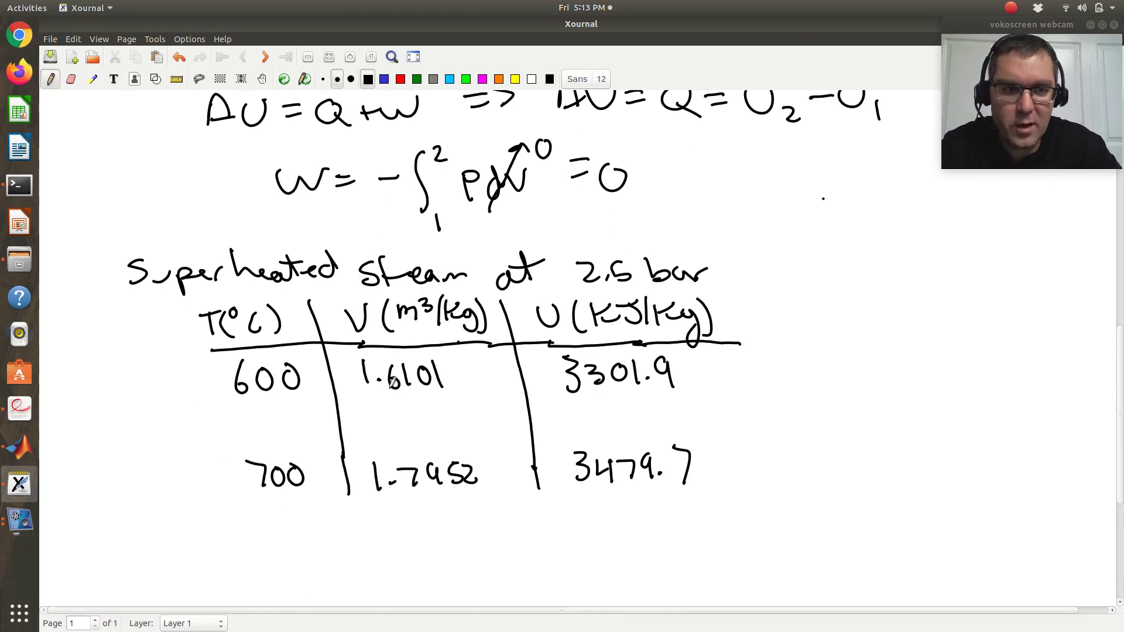
Handwrite 1.6719 in the V column between 1.6101 and 1.7952
mouse_move(371, 413)
left_mouse_down()
mouse_move(373, 437)
mouse_move(406, 430)
left_mouse_up()
left_click(388, 434)
scroll(403, 393, "up", 10)
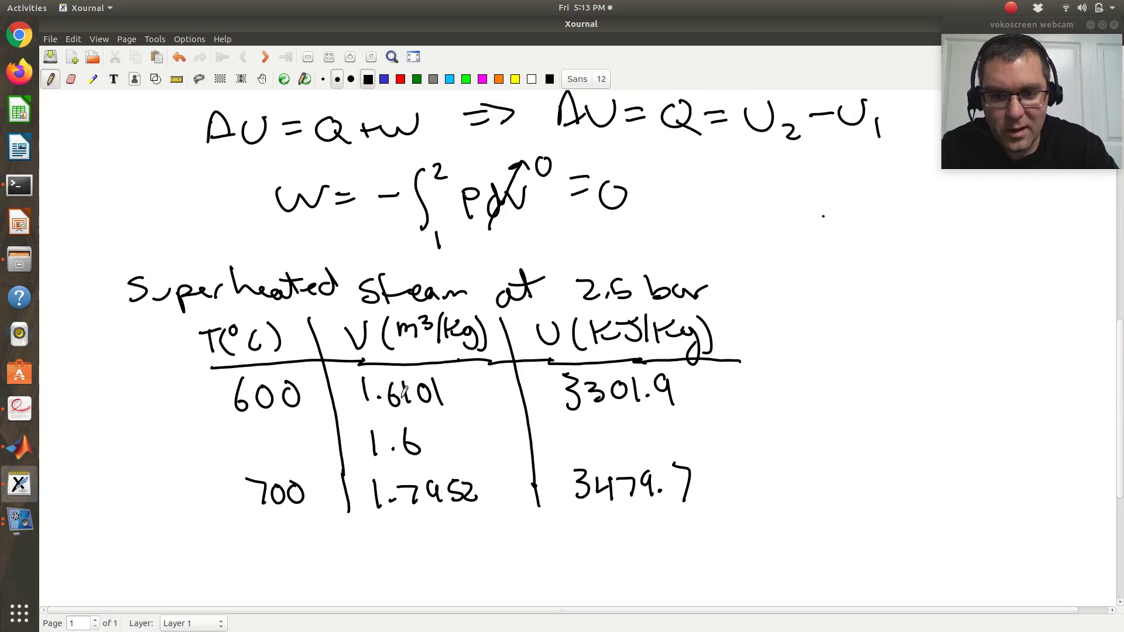
scroll(403, 394, "down", 10)
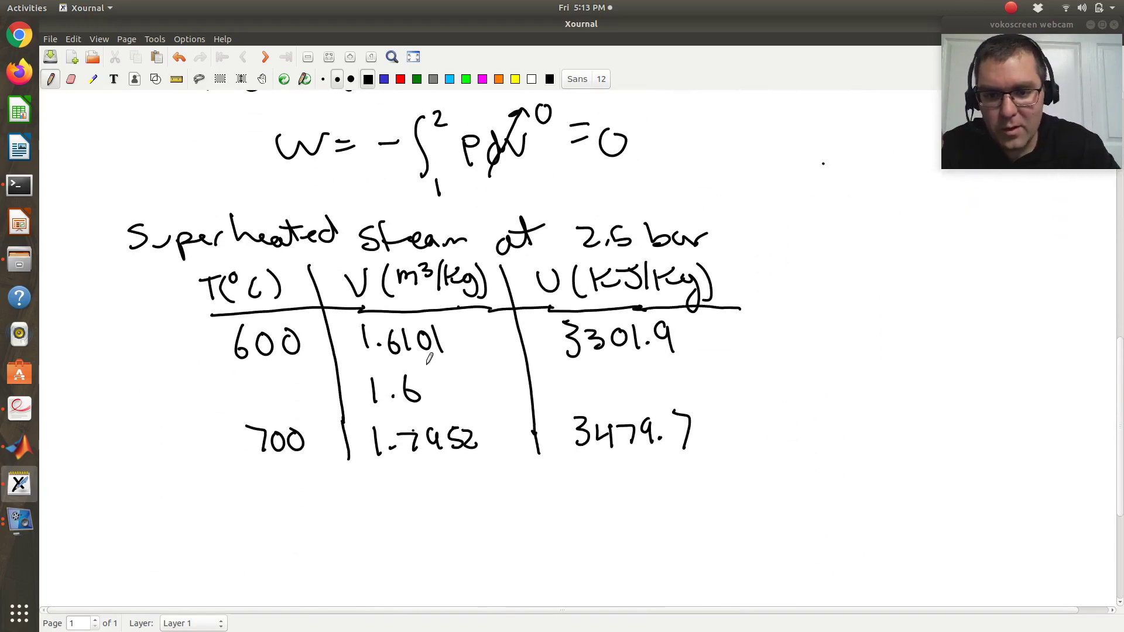
mouse_move(420, 378)
left_mouse_down()
mouse_move(458, 379)
mouse_move(448, 399)
left_mouse_up()
left_click_drag(465, 375, 469, 406)
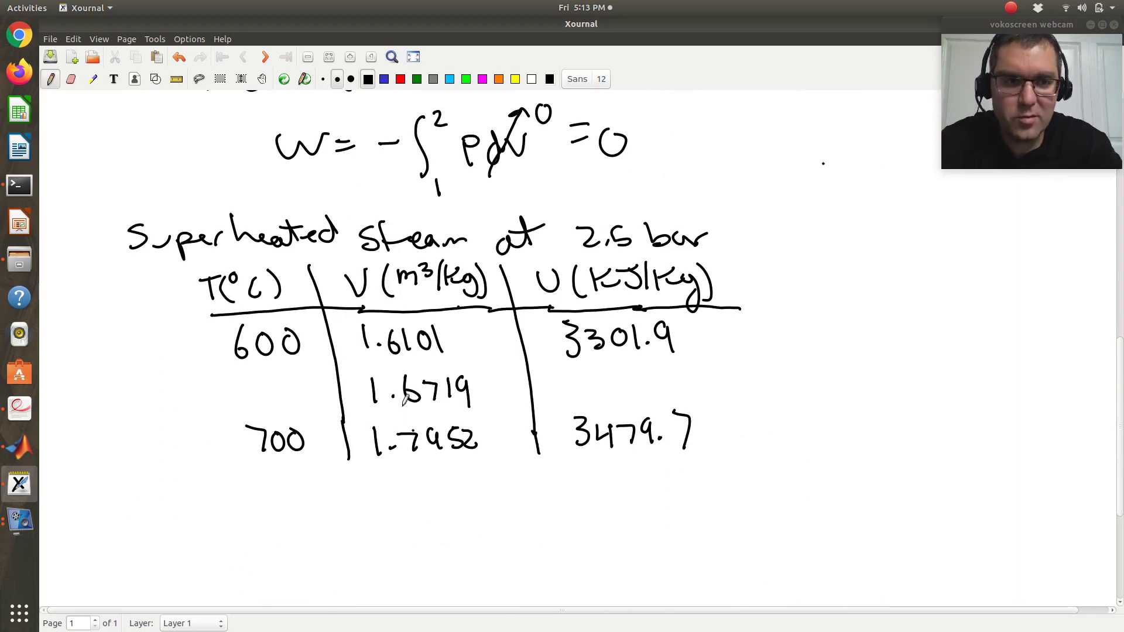
Scroll the notes to show the 2.5 bar table with its 600 and 700 °C rows
scroll(411, 381, "up", 10)
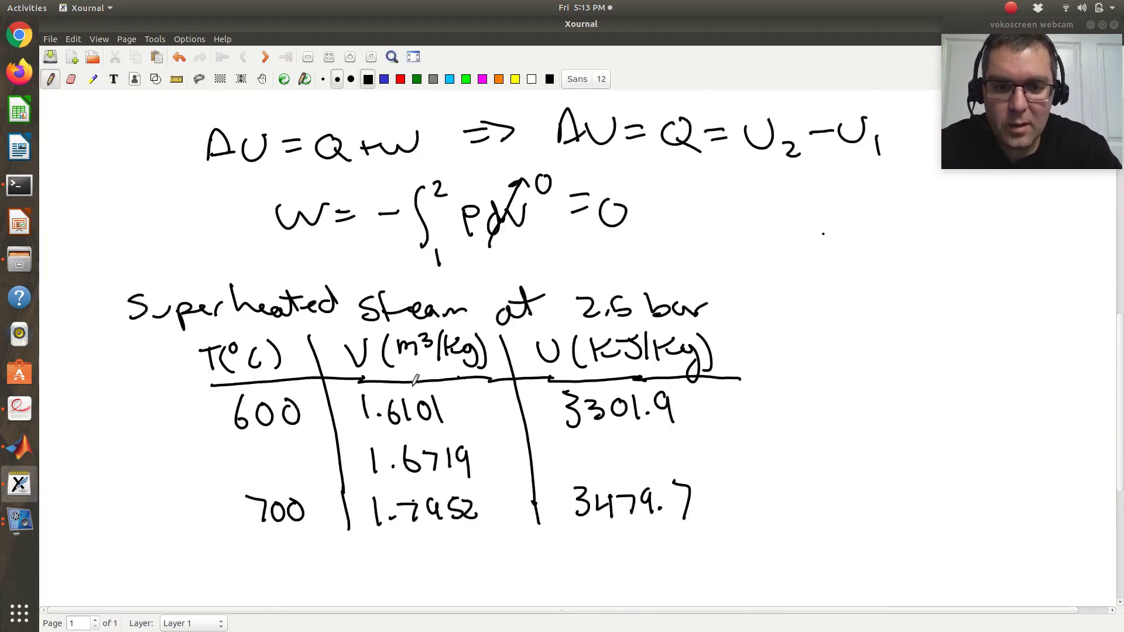
scroll(415, 381, "up", 8)
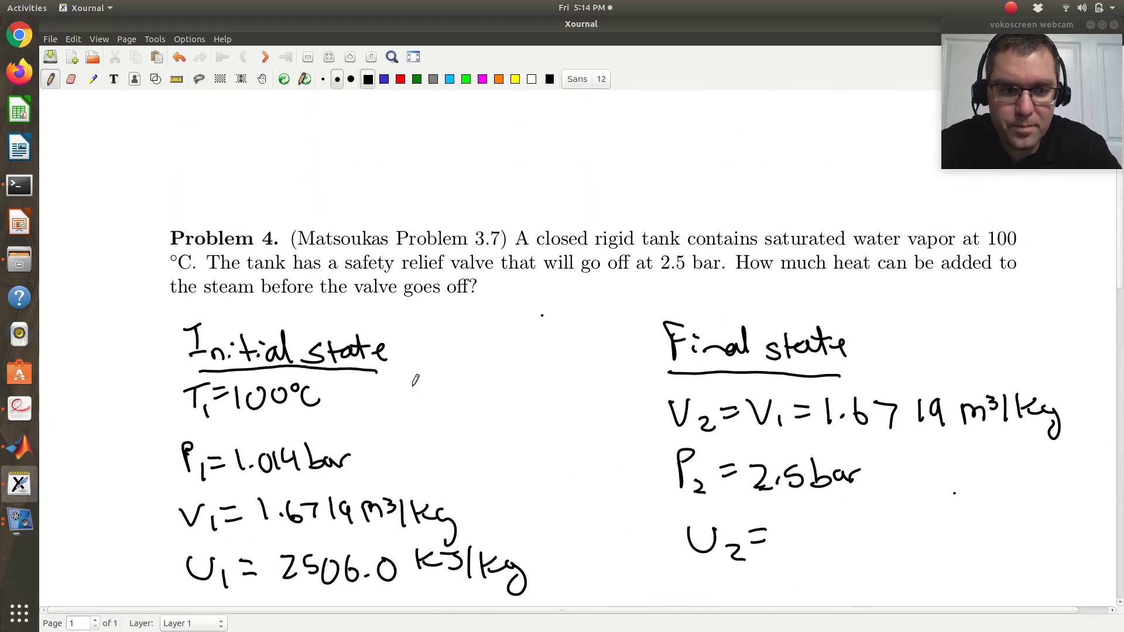
scroll(415, 380, "down", 13)
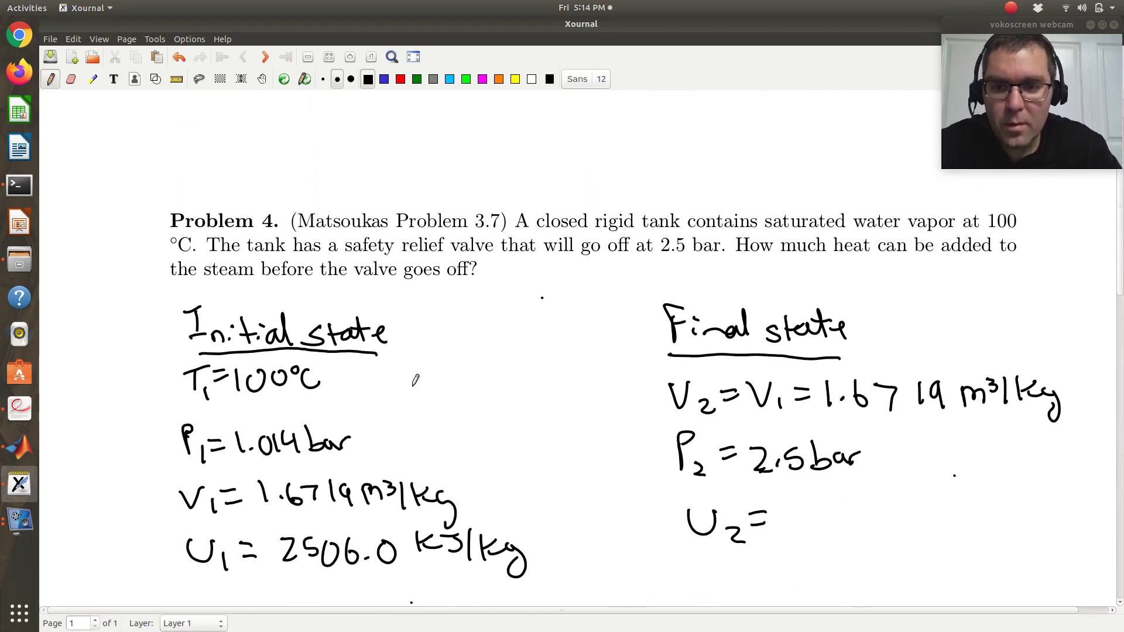
scroll(415, 381, "down", 1)
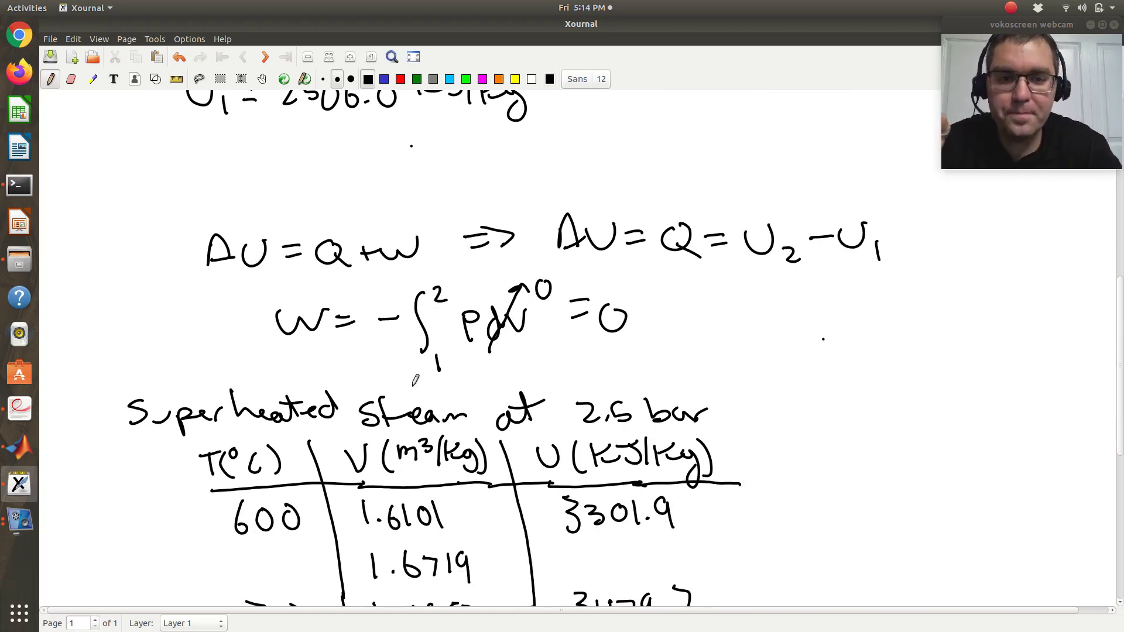
scroll(415, 380, "down", 5)
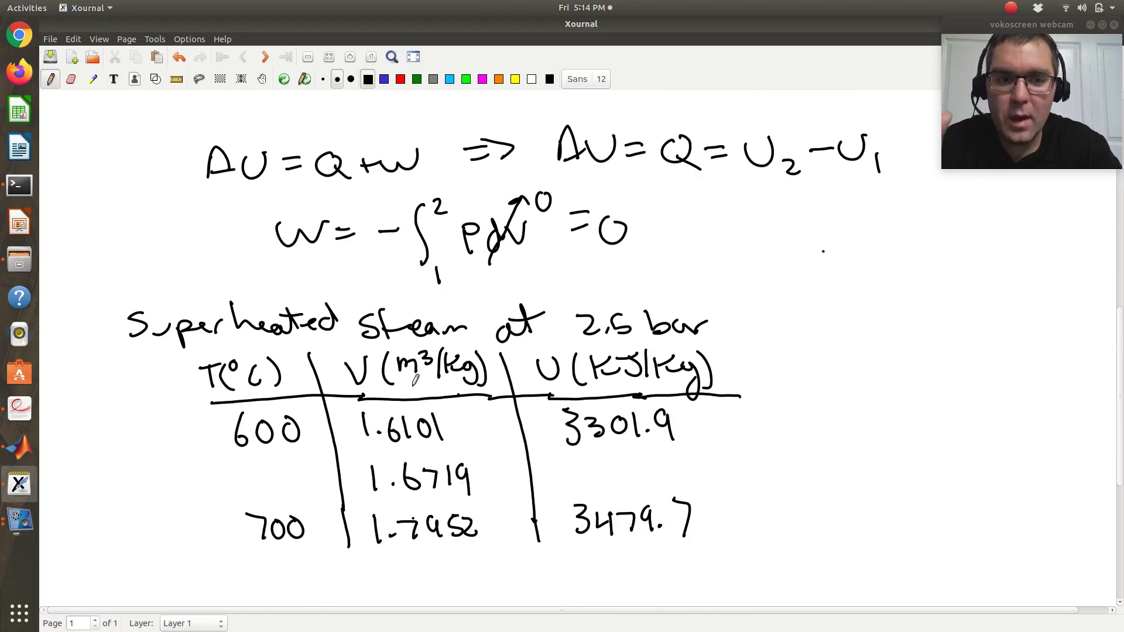
scroll(413, 379, "down", 3)
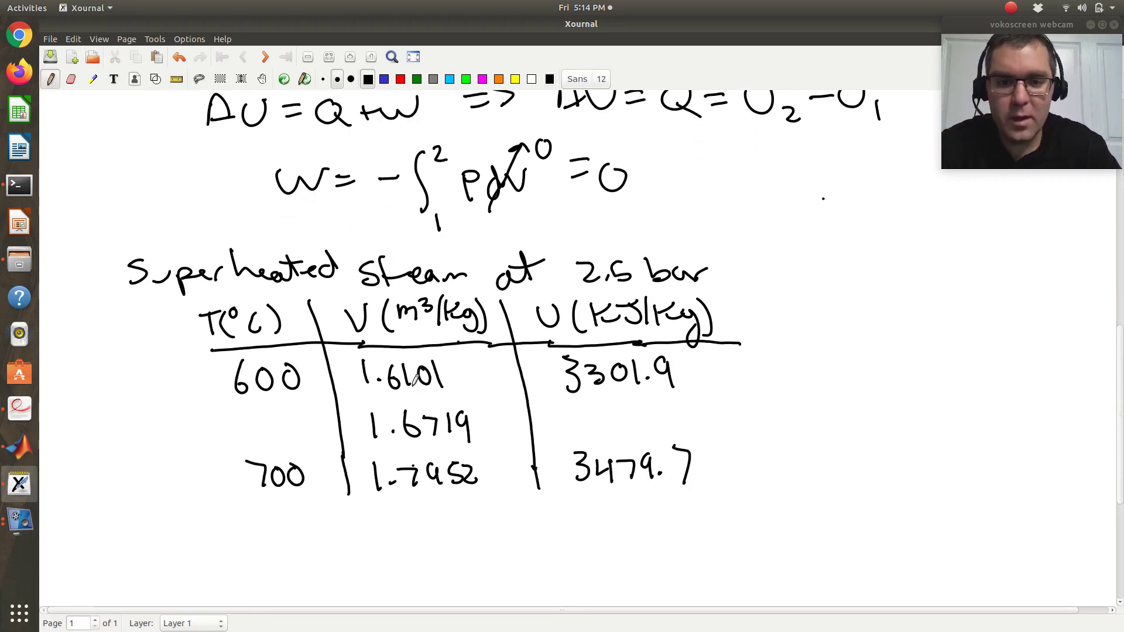
Type T = [600,700]; on line 1 of a new MATLAB script
key("alt+Tab")
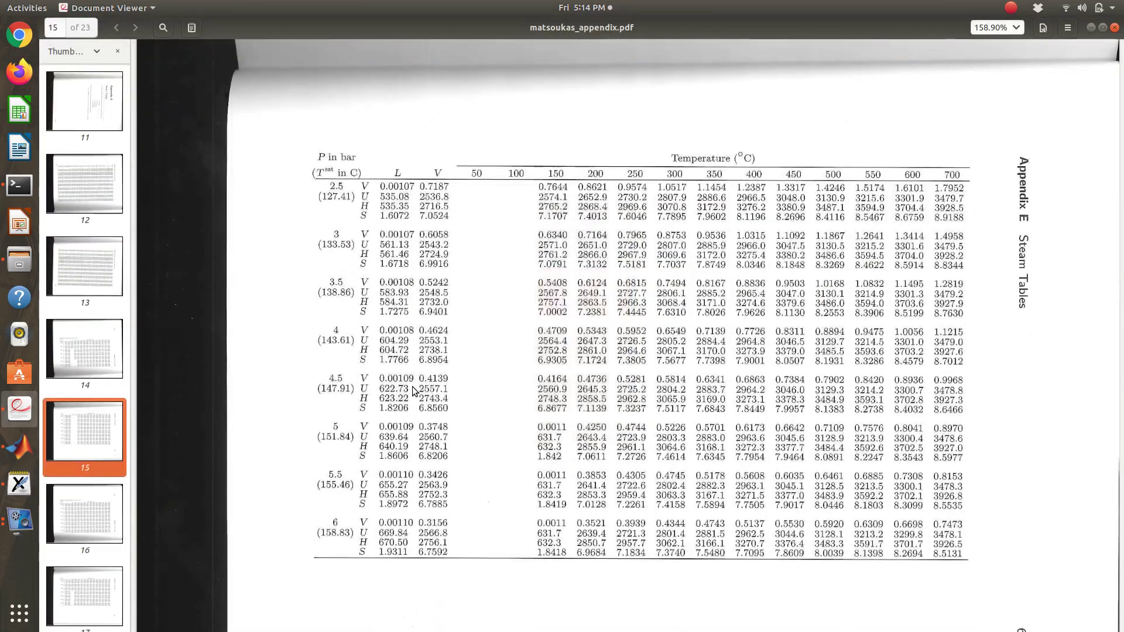
key("alt+Tab")
key("alt+Tab")
key("alt+Tab")
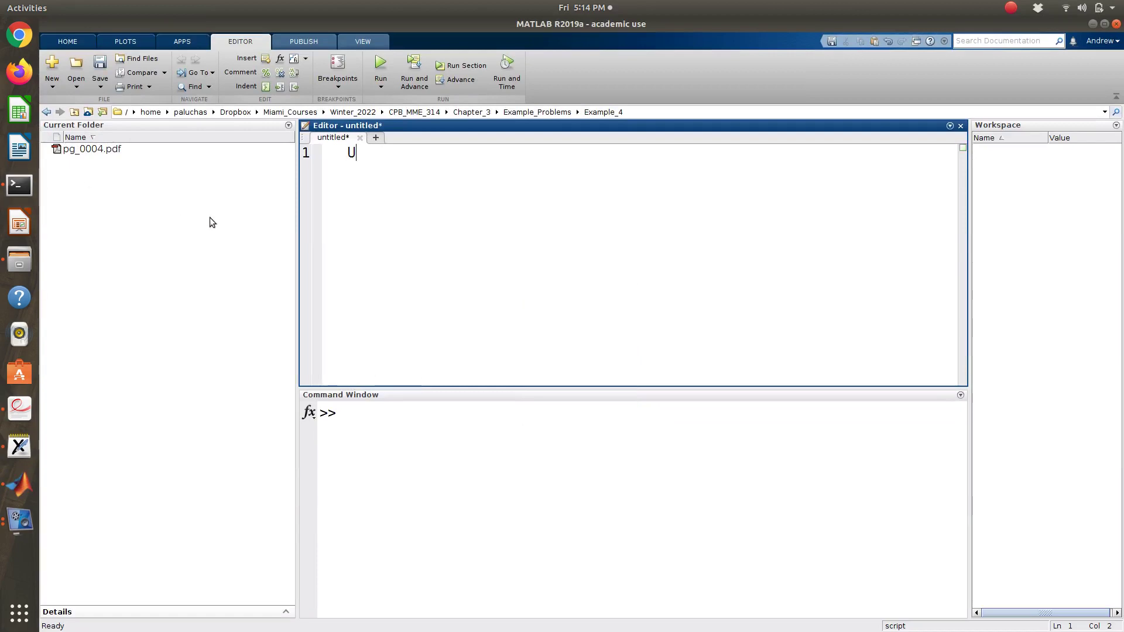
key("alt+Tab")
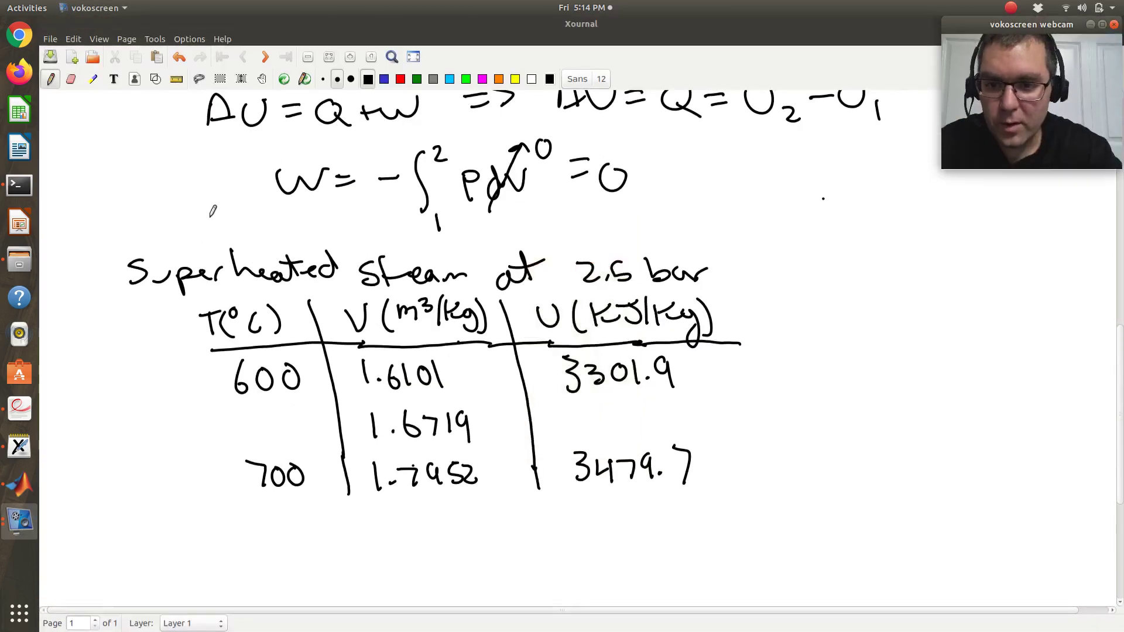
key("alt+Tab")
type("T = ")
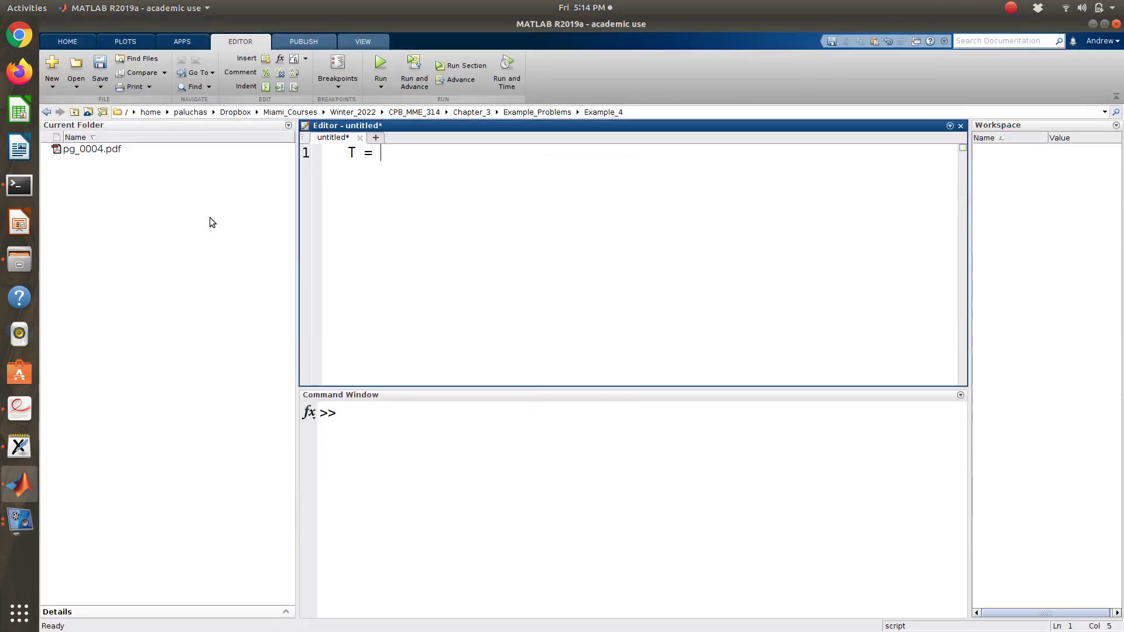
type("[")
key("alt+Tab")
key("alt+Tab")
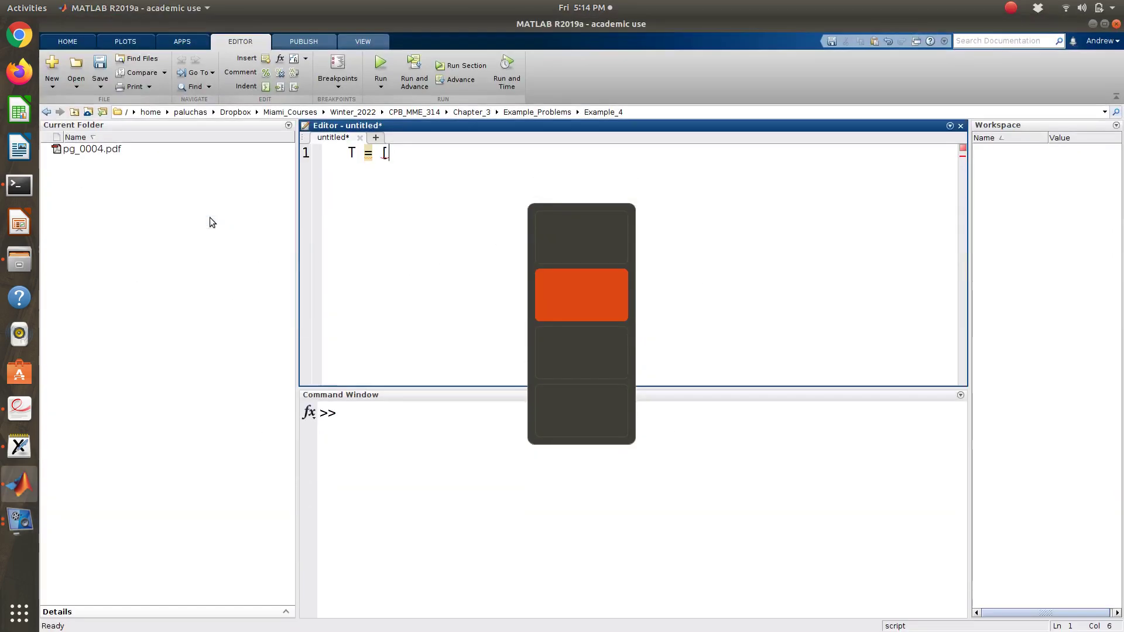
type("6")
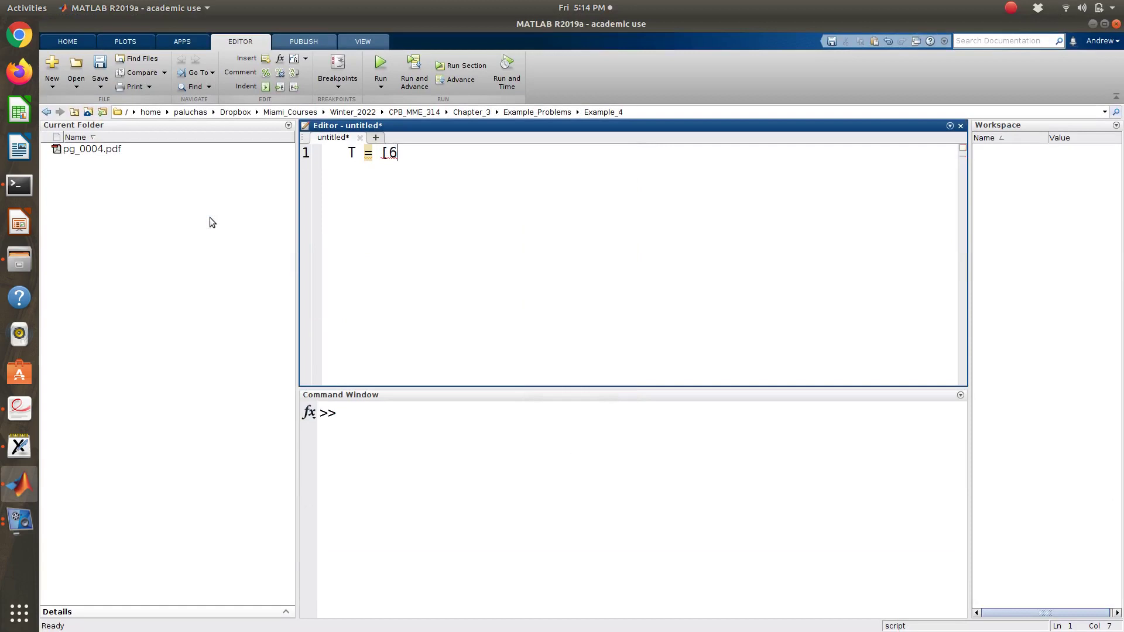
type("00,700];")
key("Return")
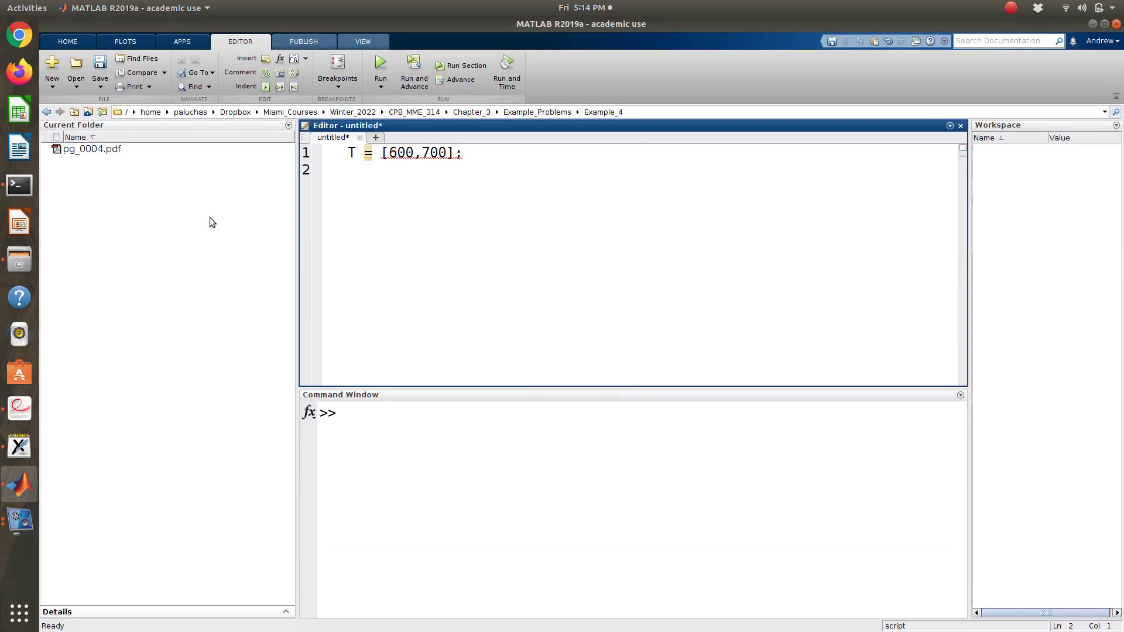
Type U = [3301.9,3479.7]; on line 2, reading the energies from the notes
type("U =")
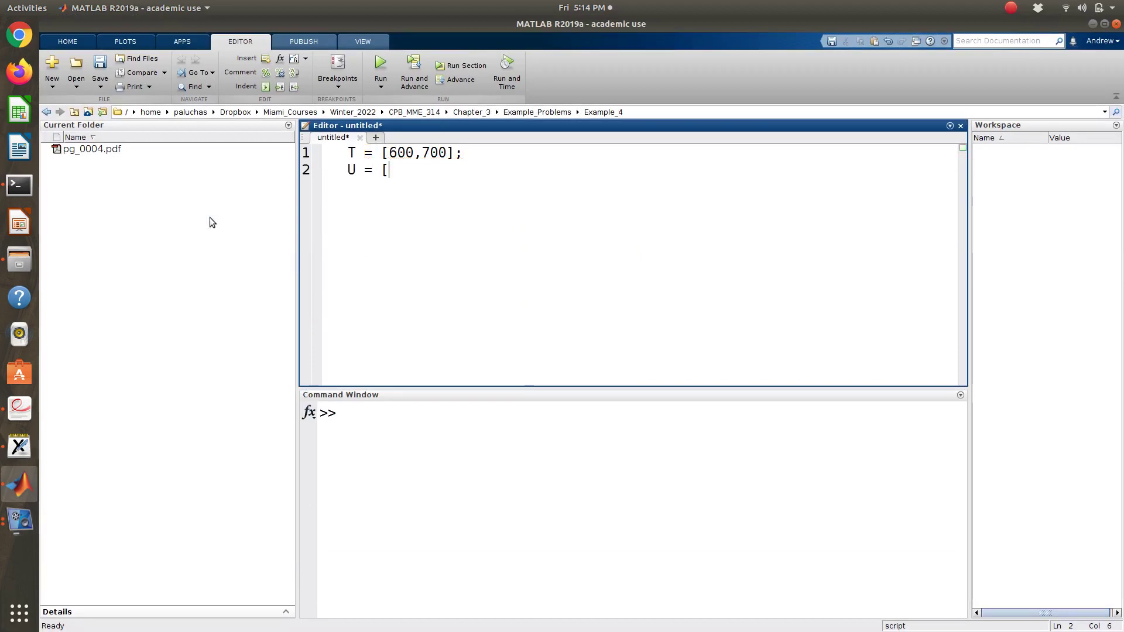
type("[")
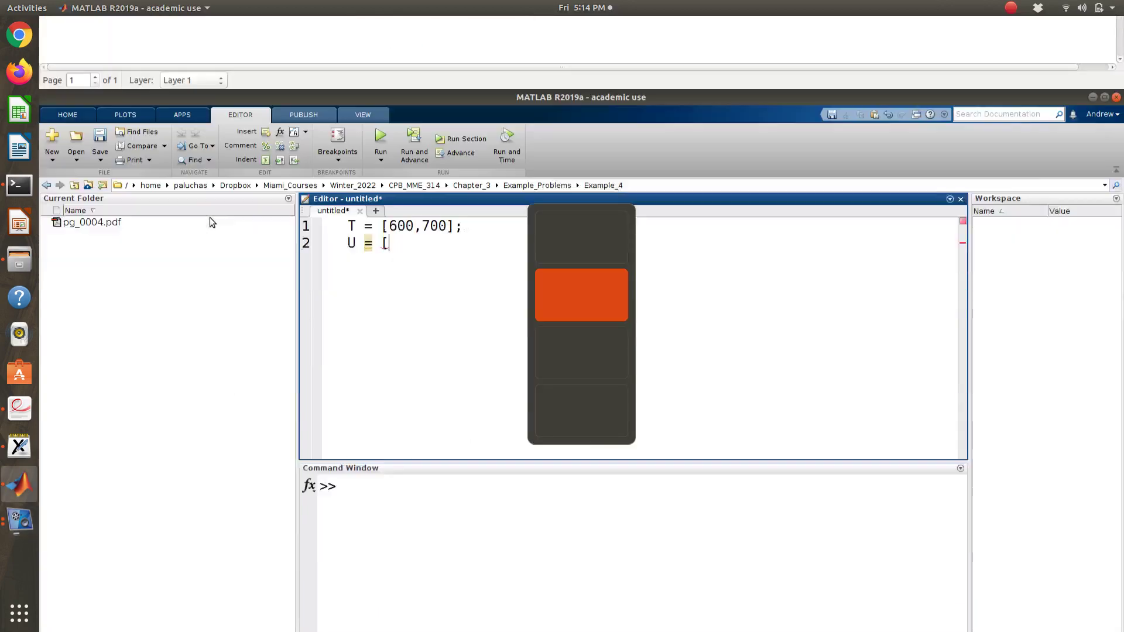
type("3301")
key("ctrl+alt+Up")
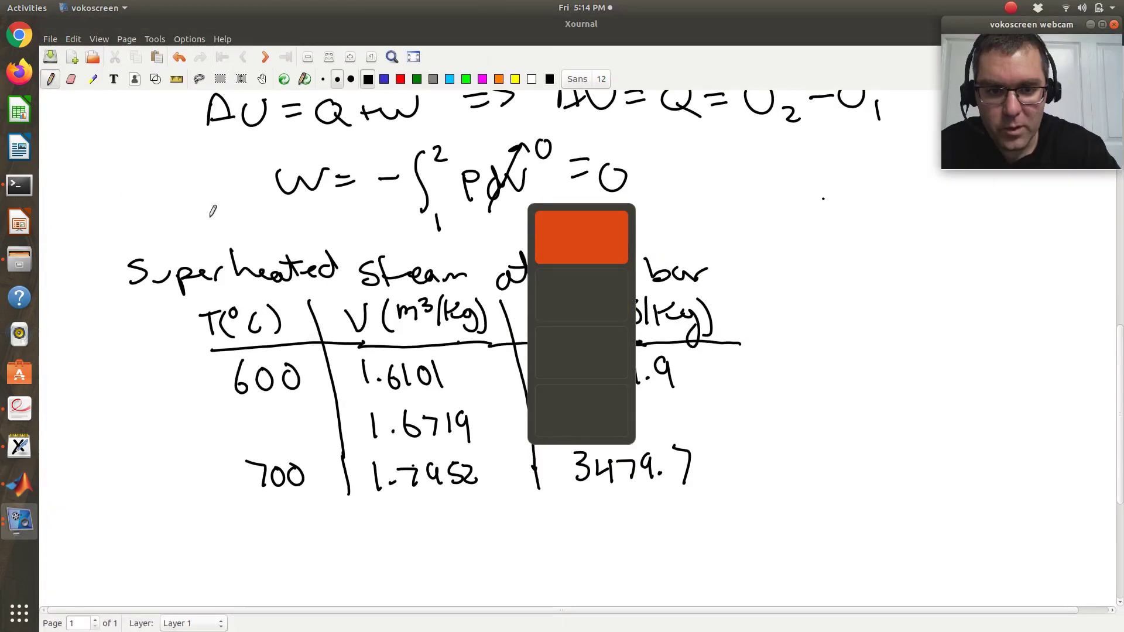
key("ctrl+alt+Down")
type(".")
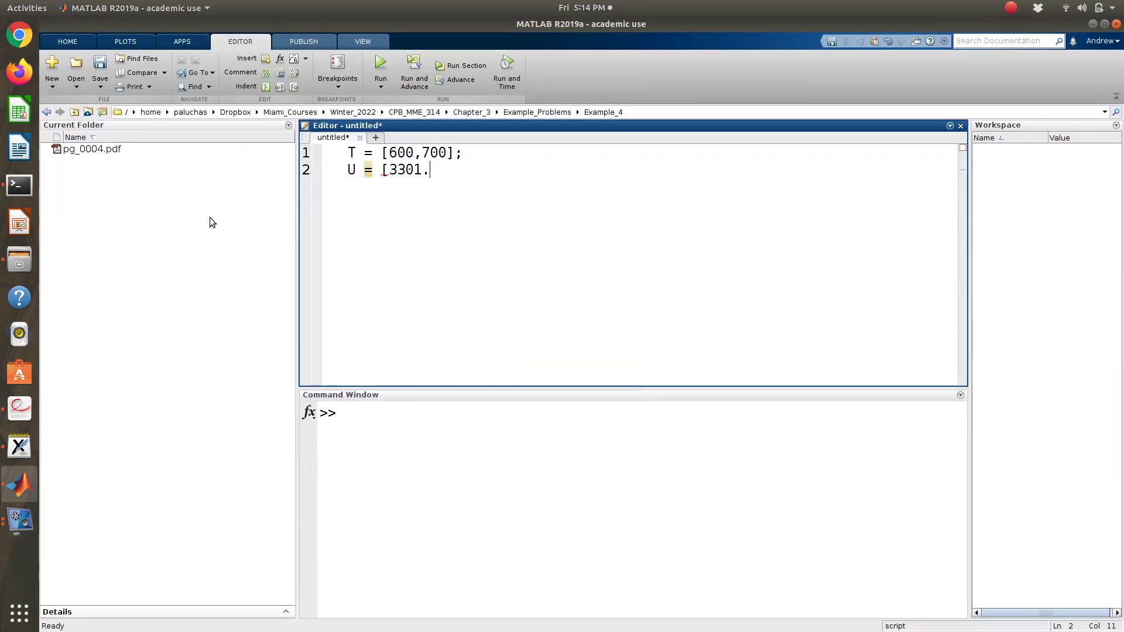
type("9,")
key("ctrl+alt+Up")
key("ctrl+alt+Down")
type(",")
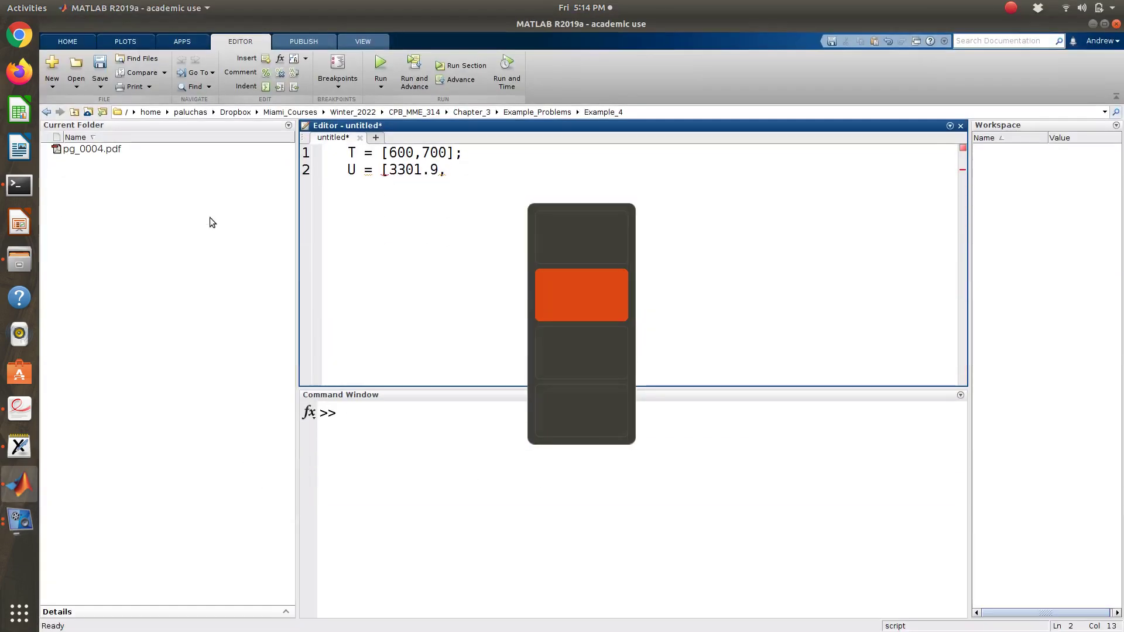
type("34")
key("ctrl+alt+Down")
key("ctrl+alt+Up")
key("ctrl+alt+Up")
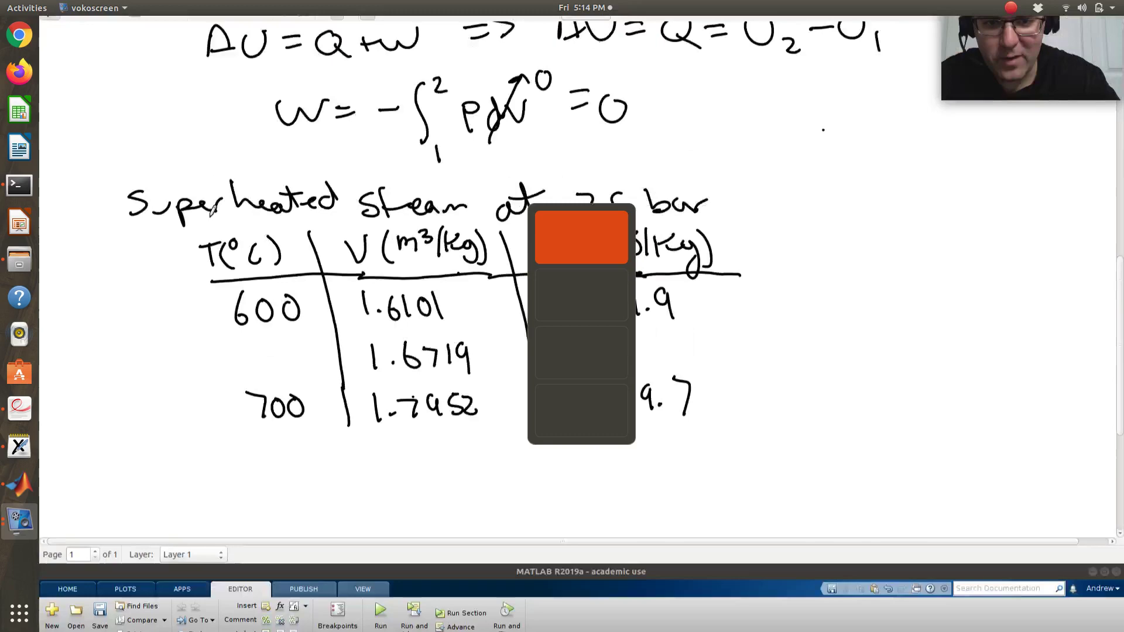
key("ctrl+alt+Down")
type("79.")
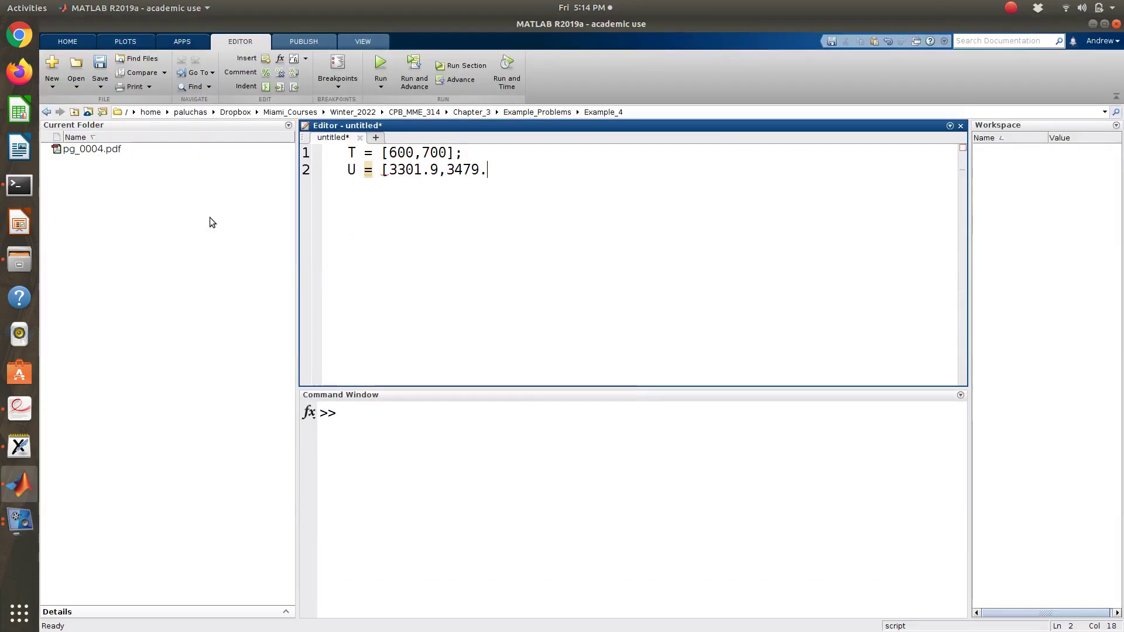
type("7];")
key("Return")
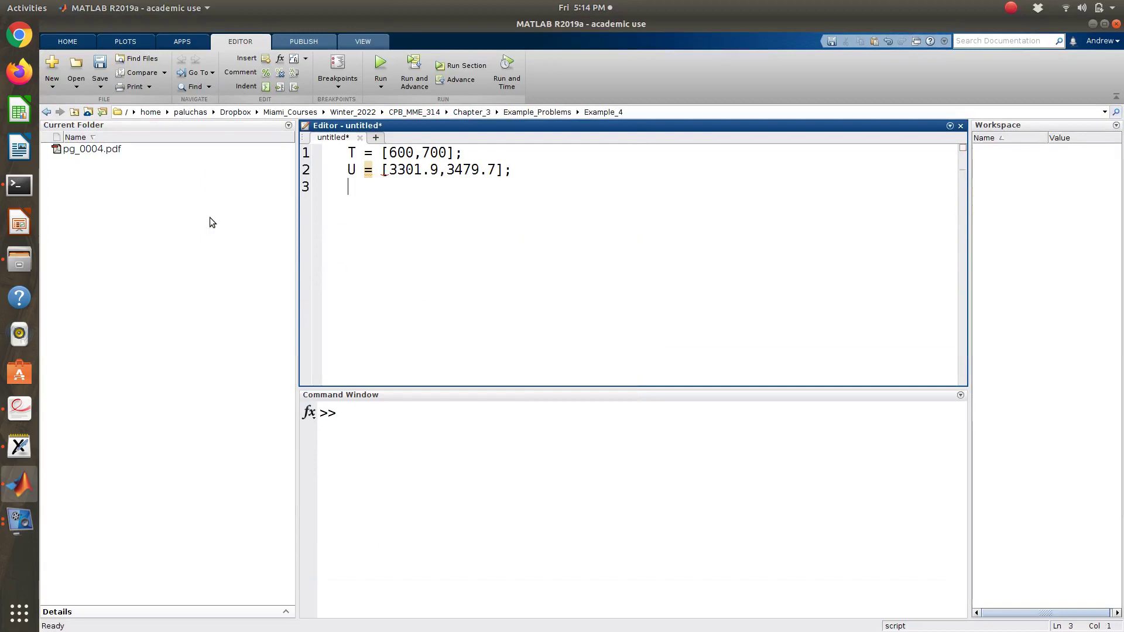
key("ctrl+alt+Up")
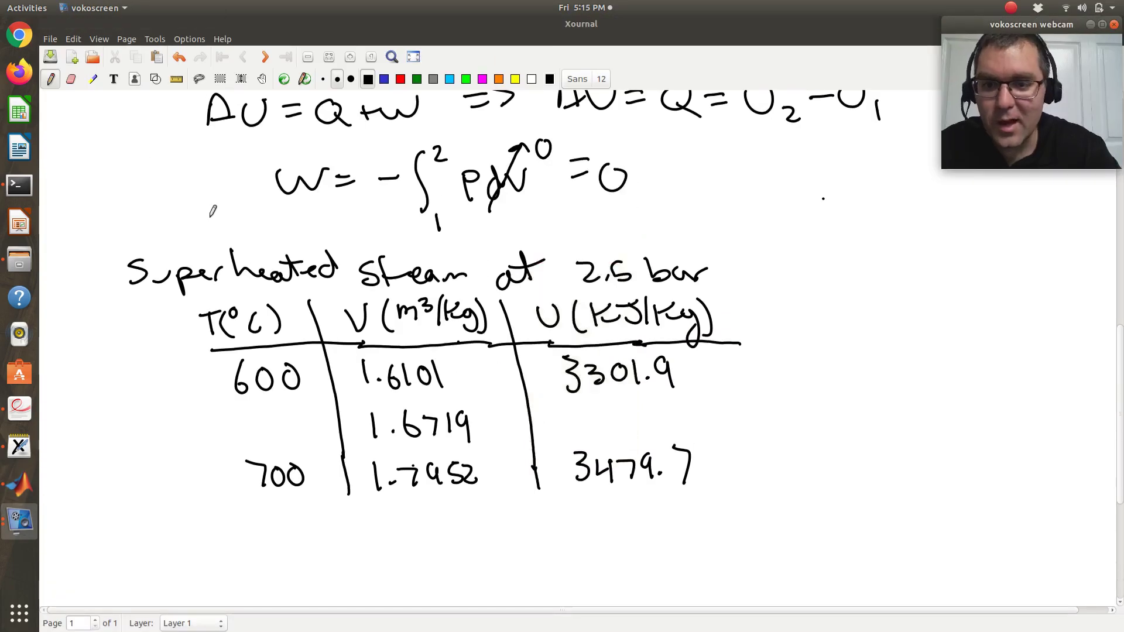
Start line 3 as V = [1.6101, fixing a mistyped digit along the way
key("ctrl+alt+Down")
type("V")
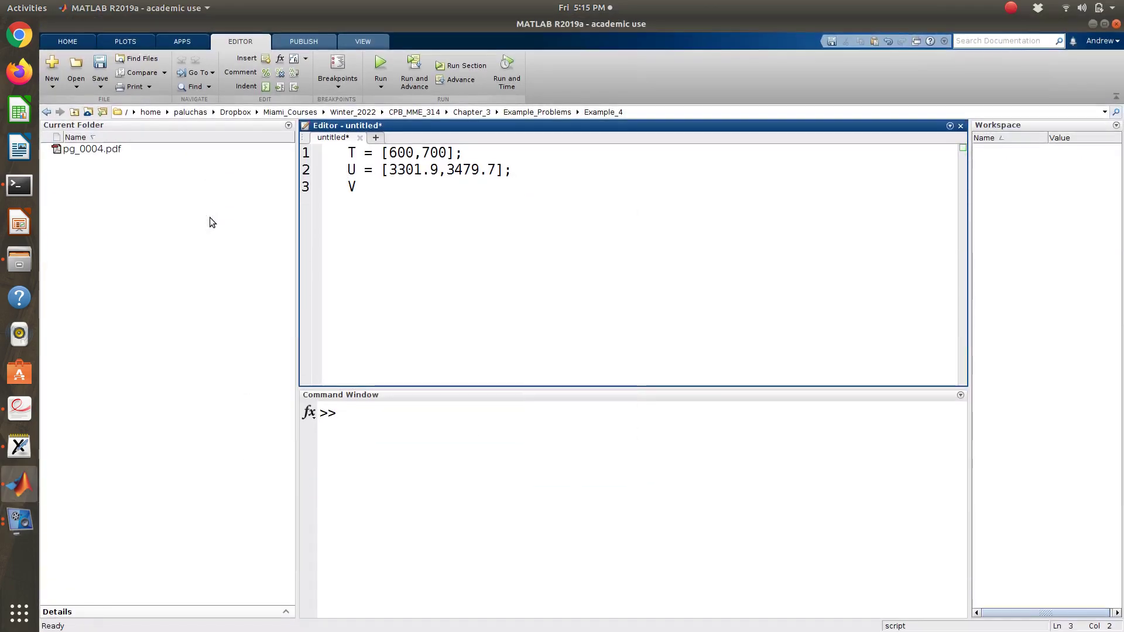
type(" = [")
key("ctrl+alt+Up")
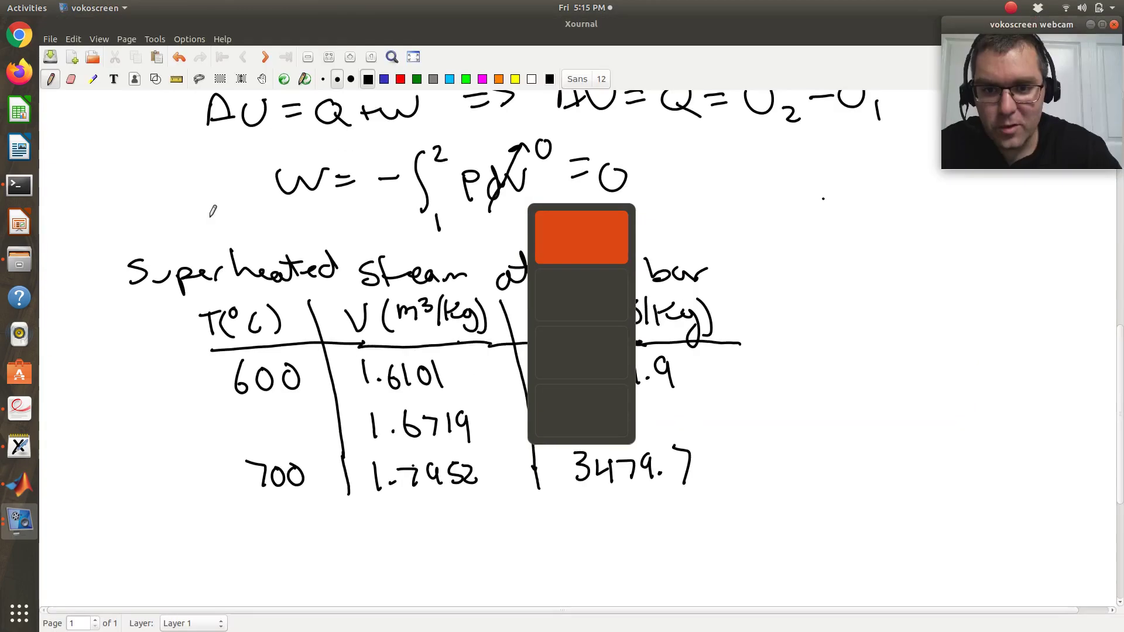
key("ctrl+alt+Down")
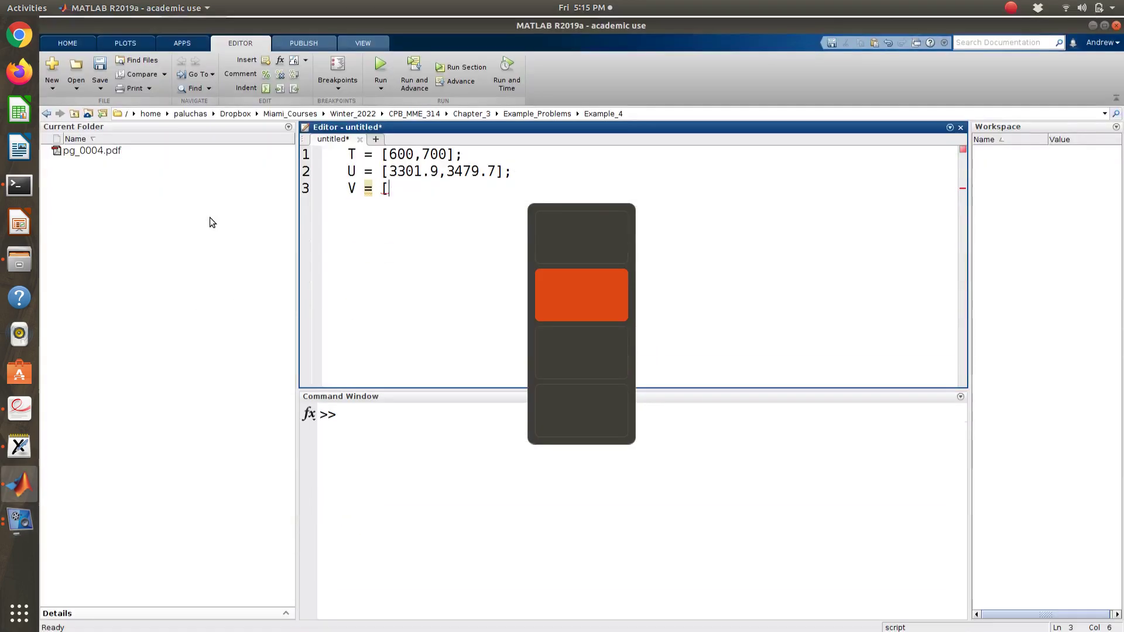
type("16")
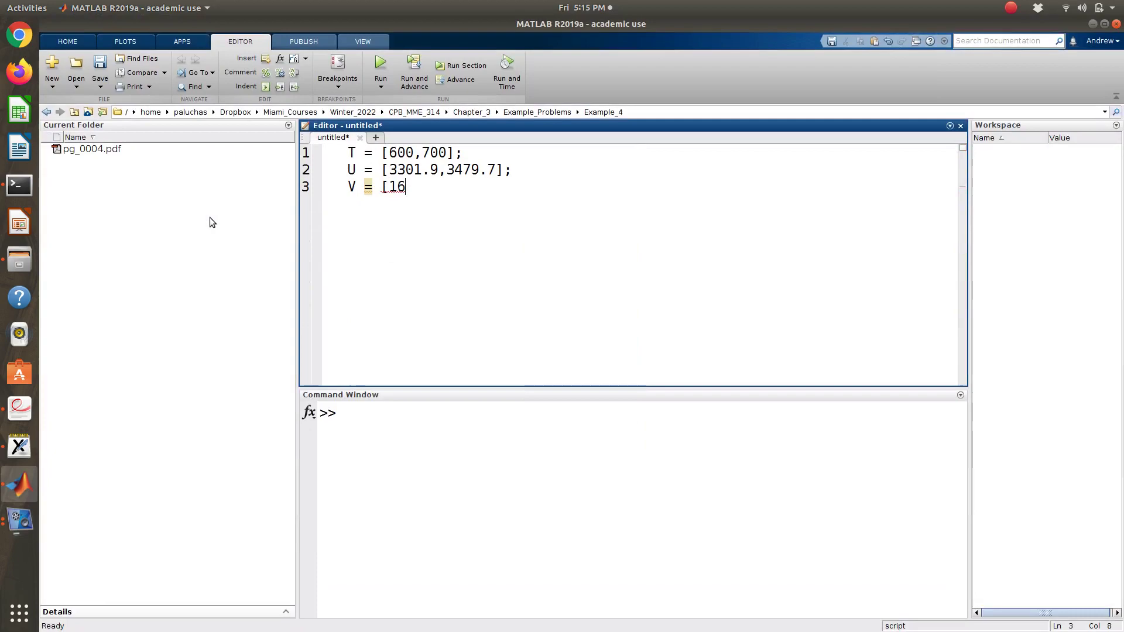
key("ctrl+alt+Up")
key("ctrl+alt+Down")
key("BackSpace")
key("BackSpace")
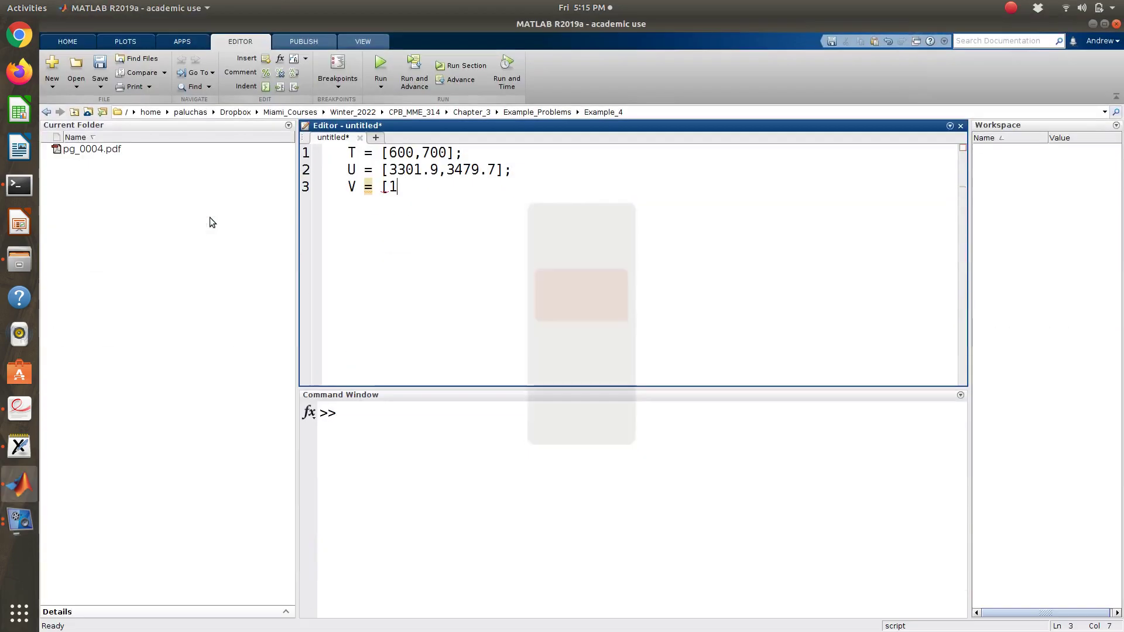
type("1.61")
key("ctrl+alt+Up")
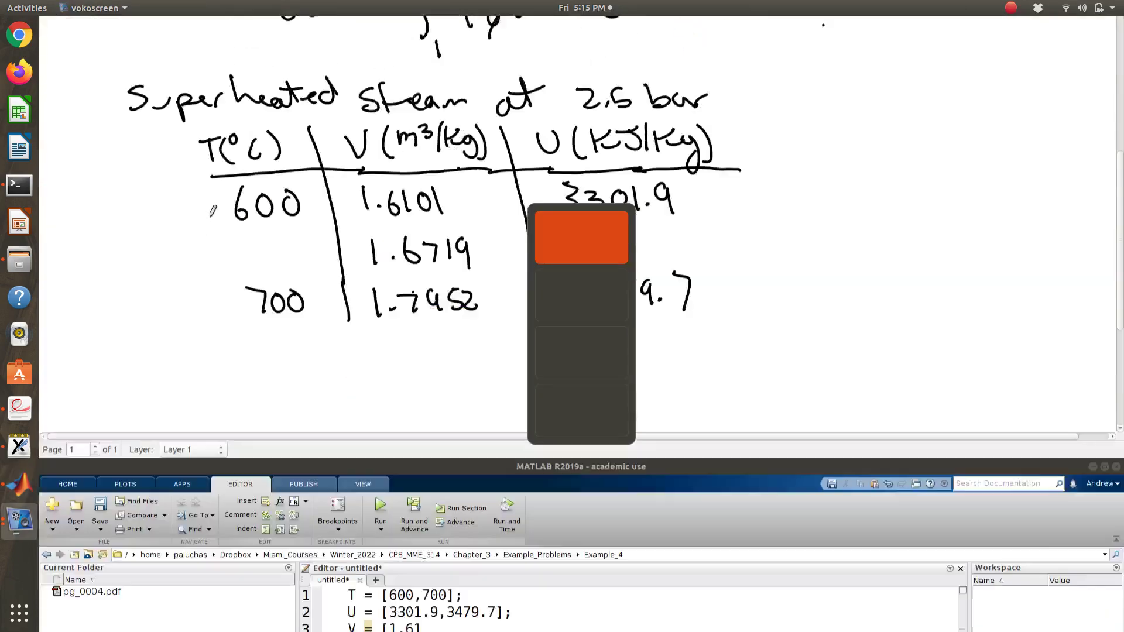
key("ctrl+alt+Down")
type("01")
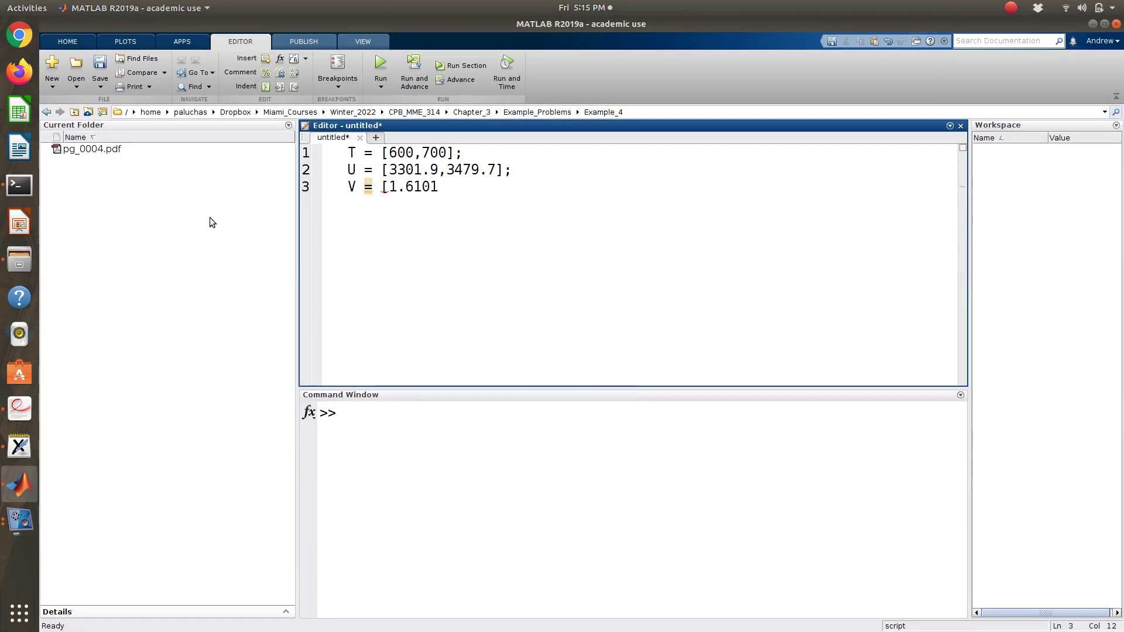
type(",")
Complete the V vector with 1.7952]; from the 700 °C row in the notes
key("ctrl+alt+Up")
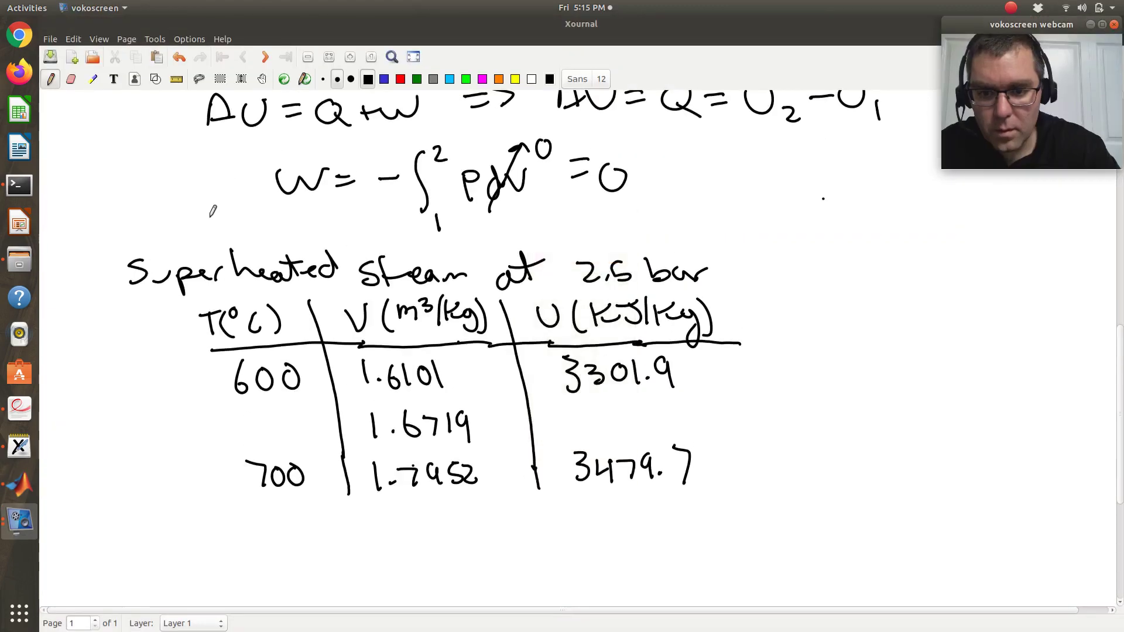
key("ctrl+alt+Down")
type("1.79")
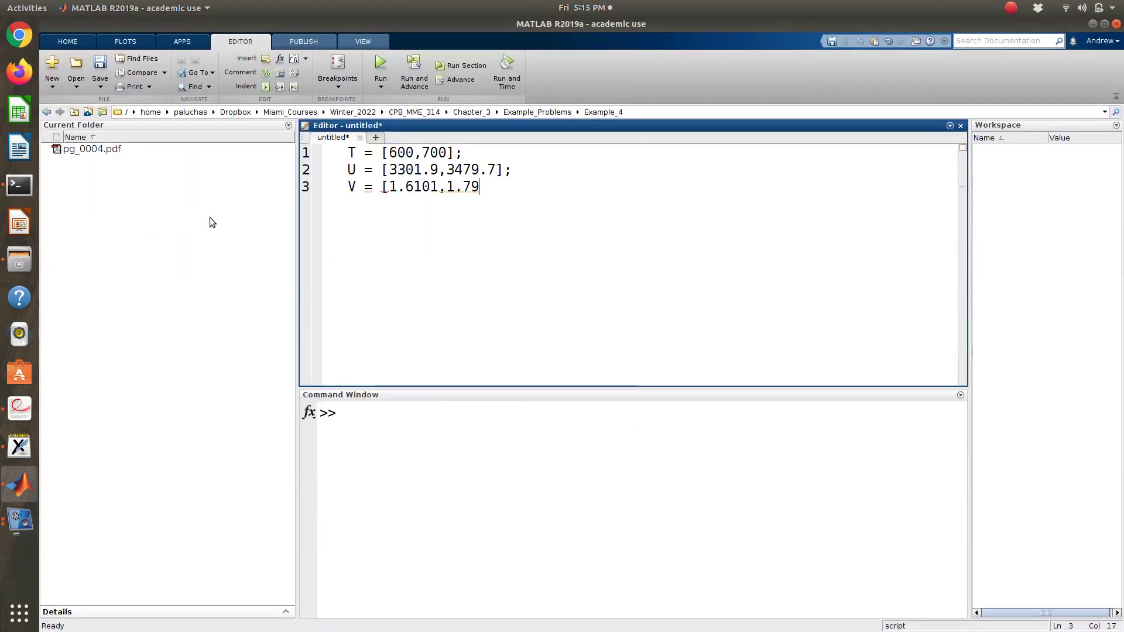
key("ctrl+alt+Up")
key("ctrl+alt+Down")
type("52];")
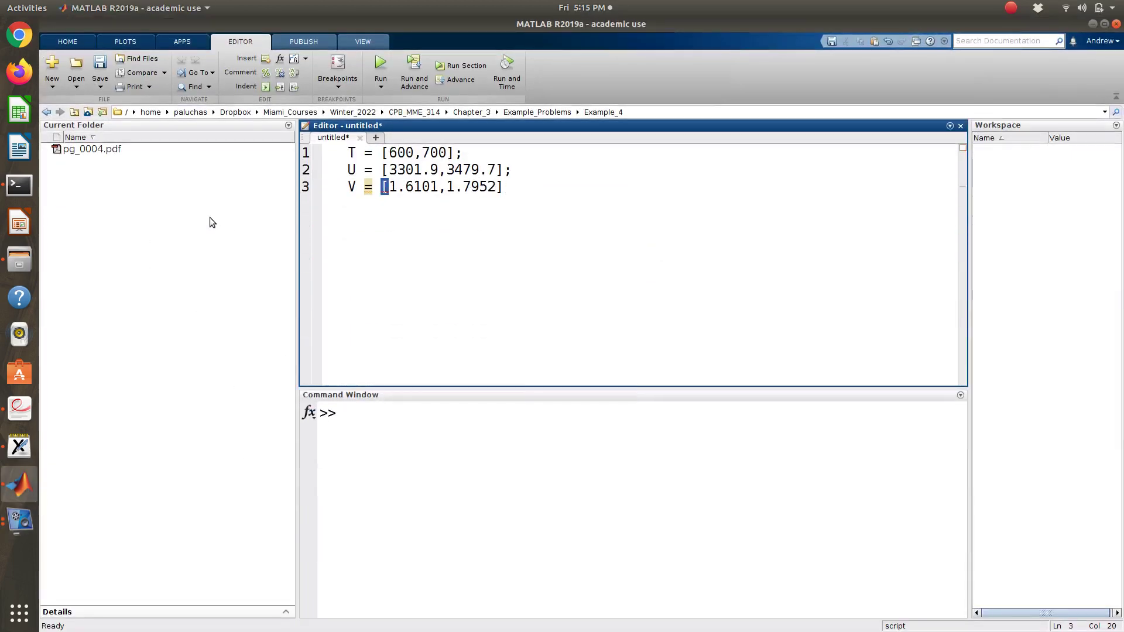
Add a specific-volume line below the volume vector, checking the value in the handwritten table
key("Return")
key("Return")
type("v =")
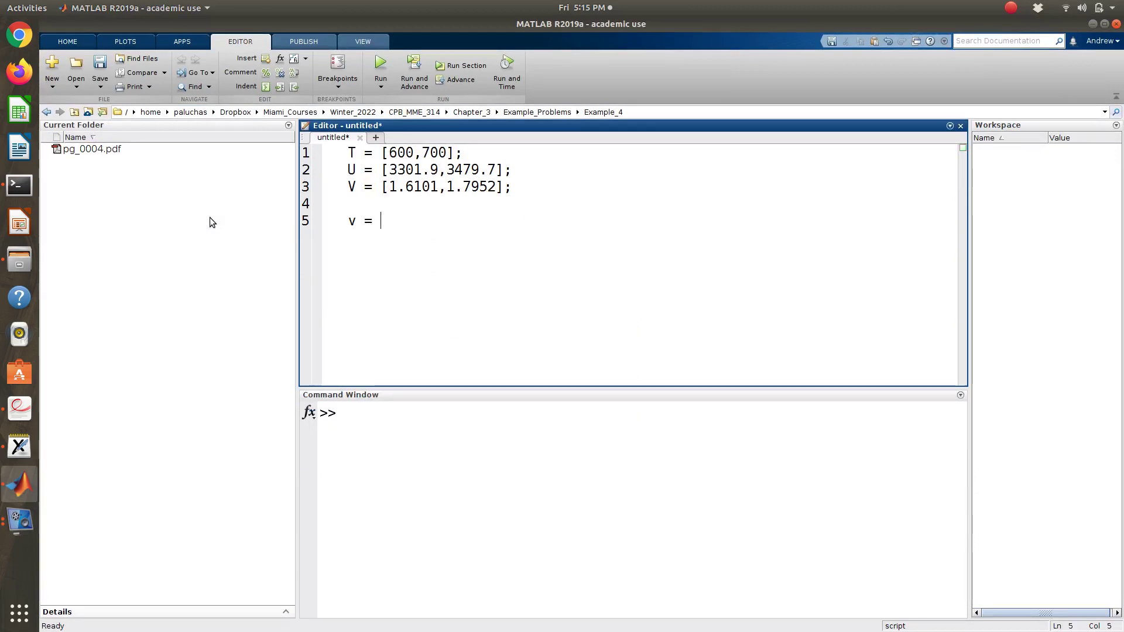
key("ctrl+alt+Up")
key("ctrl+alt+Down")
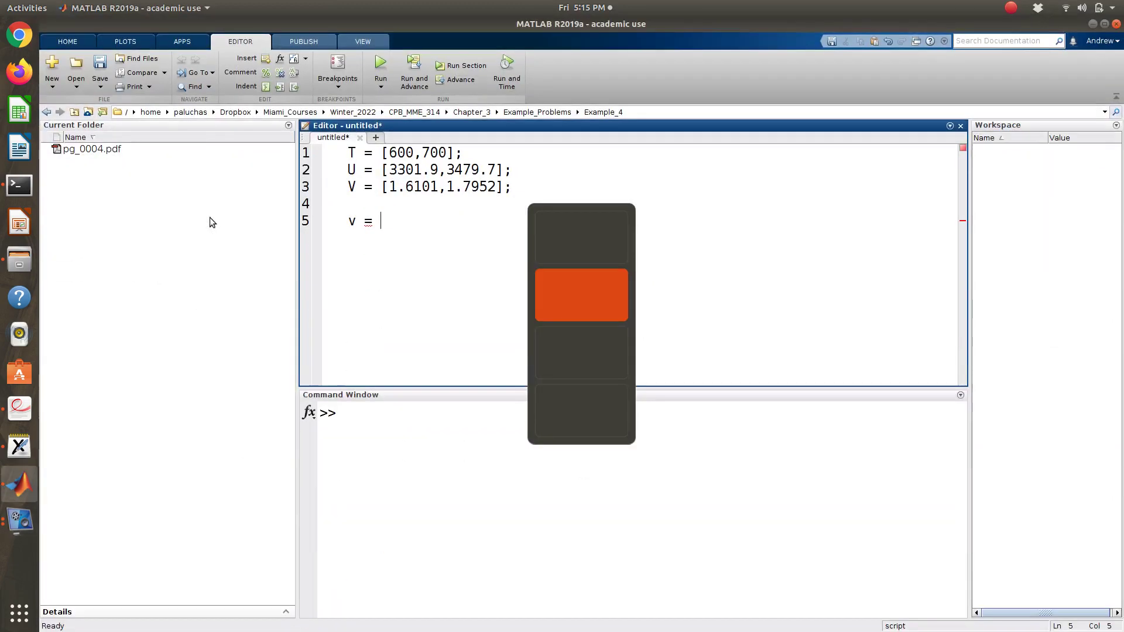
type("1.")
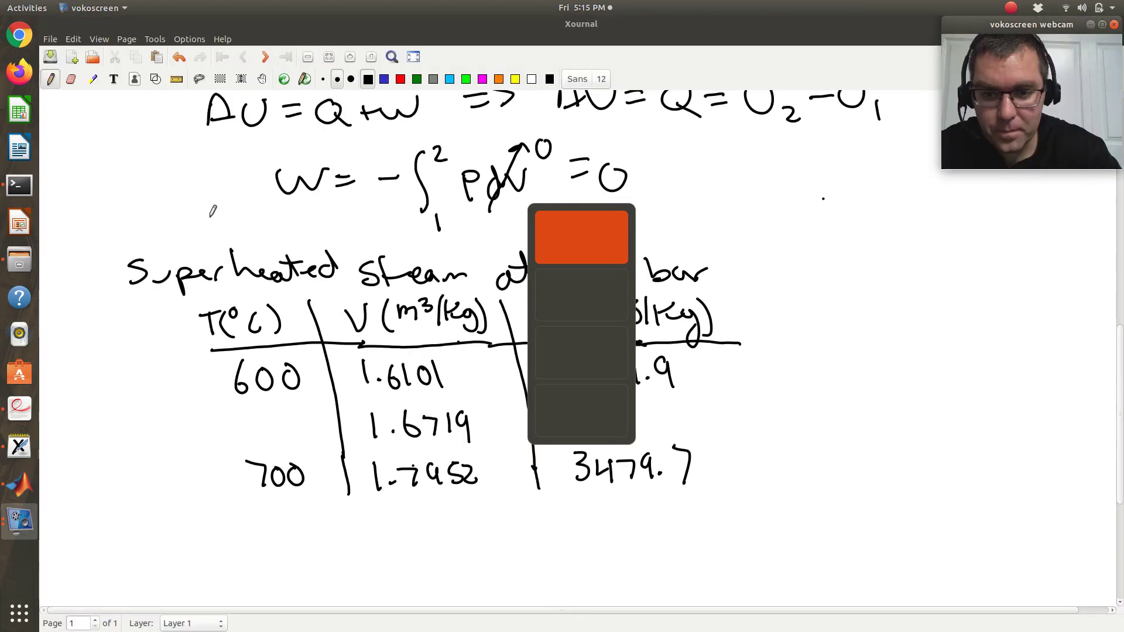
key("ctrl+alt+Down")
type("19;")
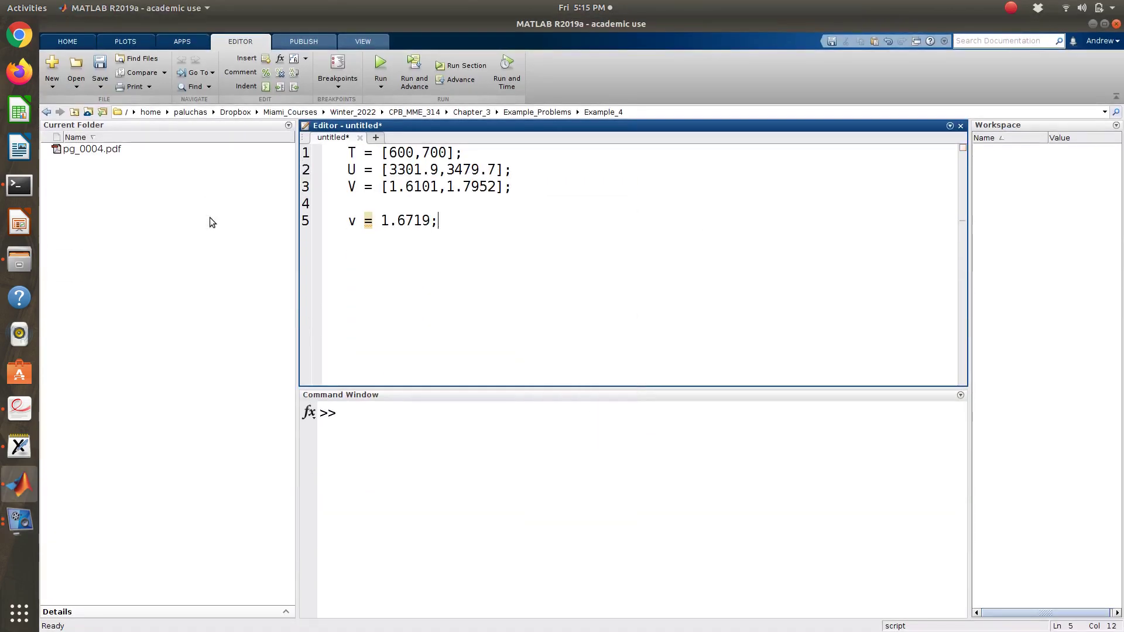
Add u2 = interp1(V,U,v2), renaming the volume variable to v2
key("Return")
key("Return")
type("u =")
key("BackSpace")
key("BackSpace")
type("2")
key("Up")
key("Up")
key("Left")
type("2")
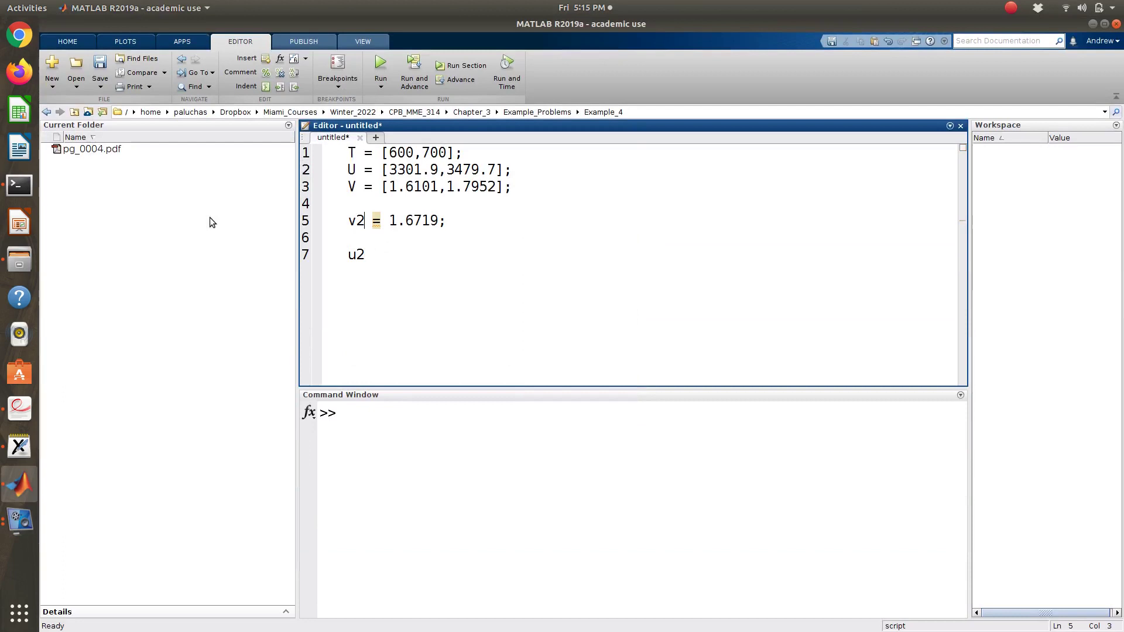
key("Down")
key("Down")
type("= ")
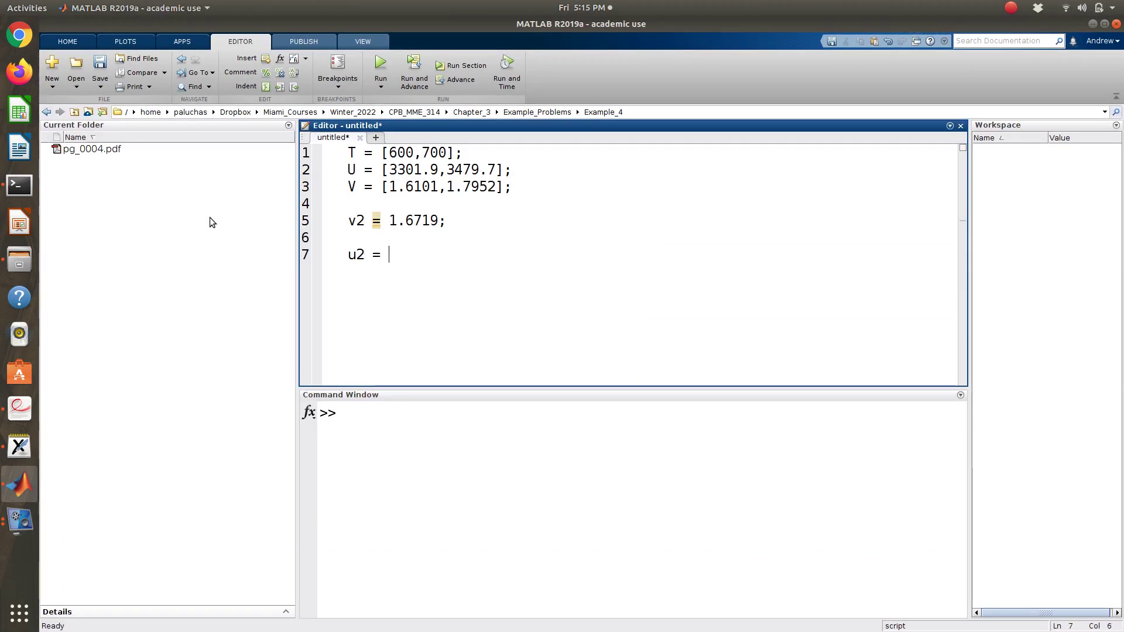
type("inter")
key("BackSpace")
key("BackSpace")
type("terp1(")
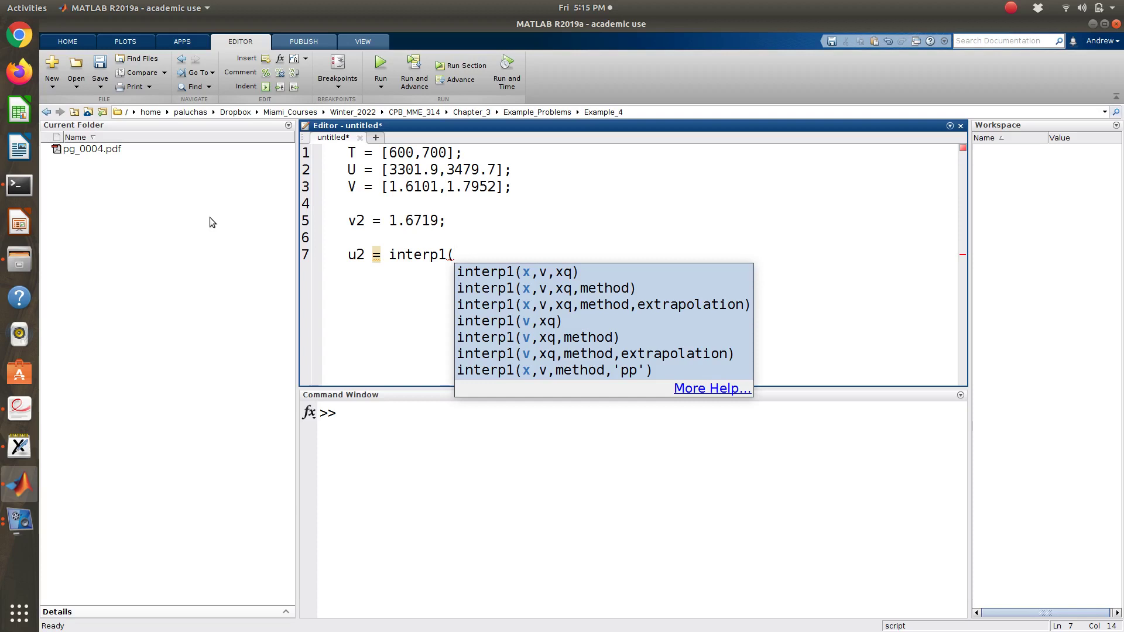
type("V,")
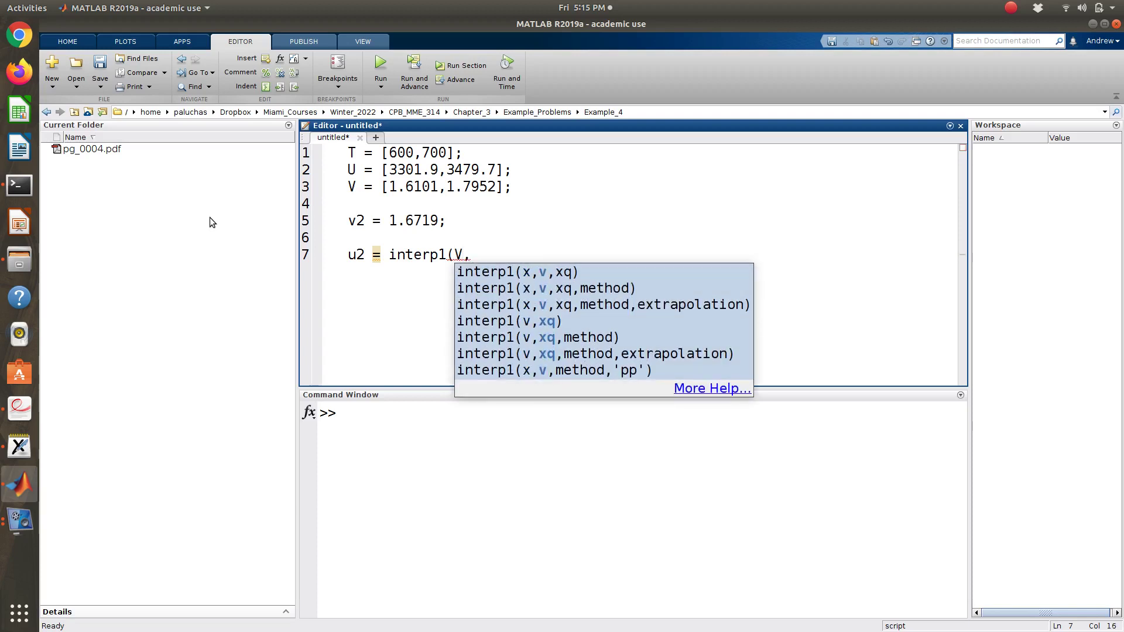
type("U,")
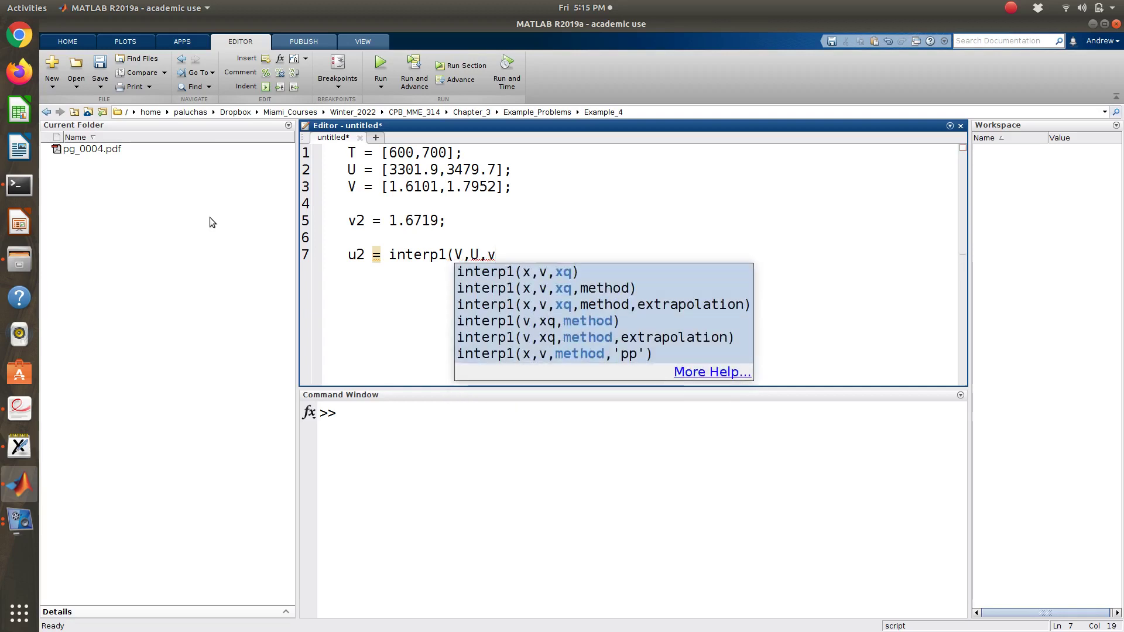
type("v2)")
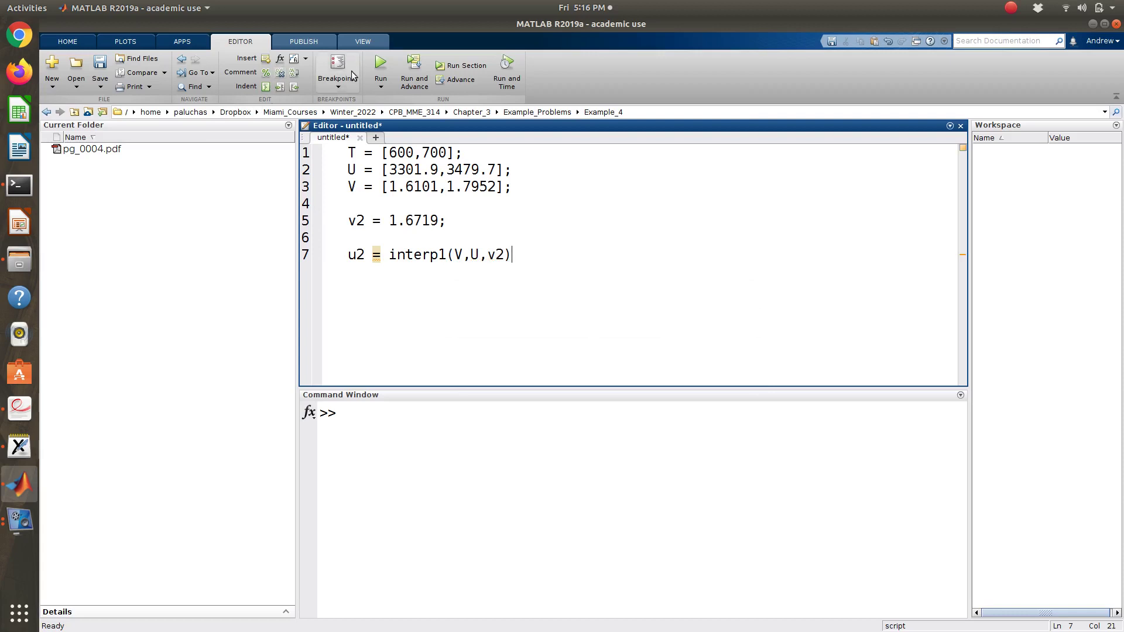
Duplicate the u2 line into t2 = interp1(V,T,v2) on line 8
left_click(389, 64)
key("Escape")
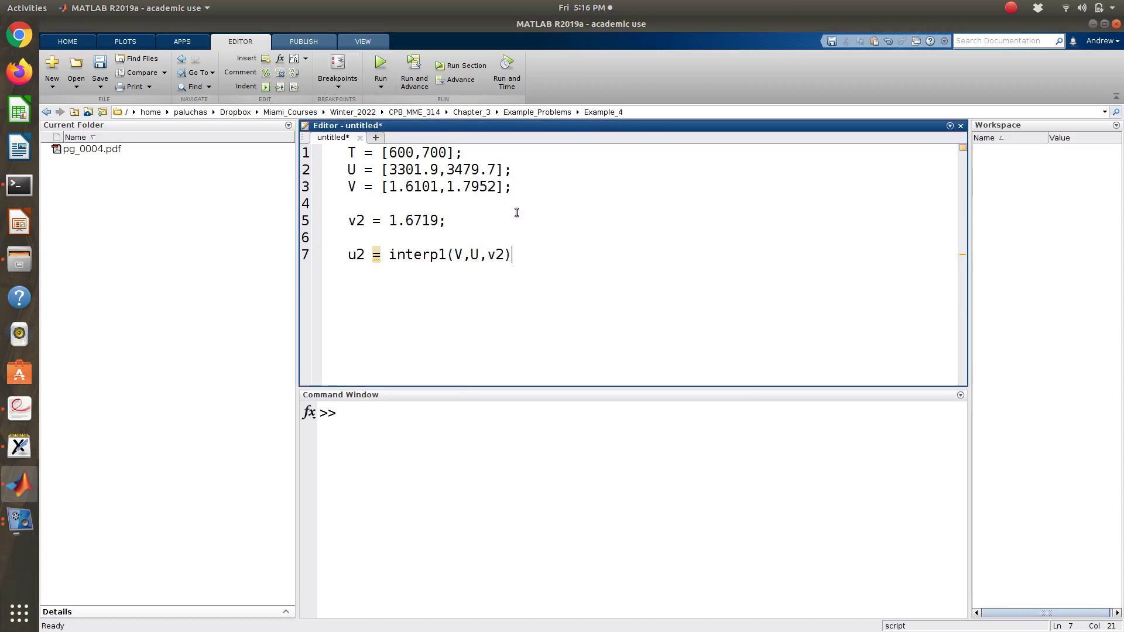
left_click_drag(516, 265, 351, 268)
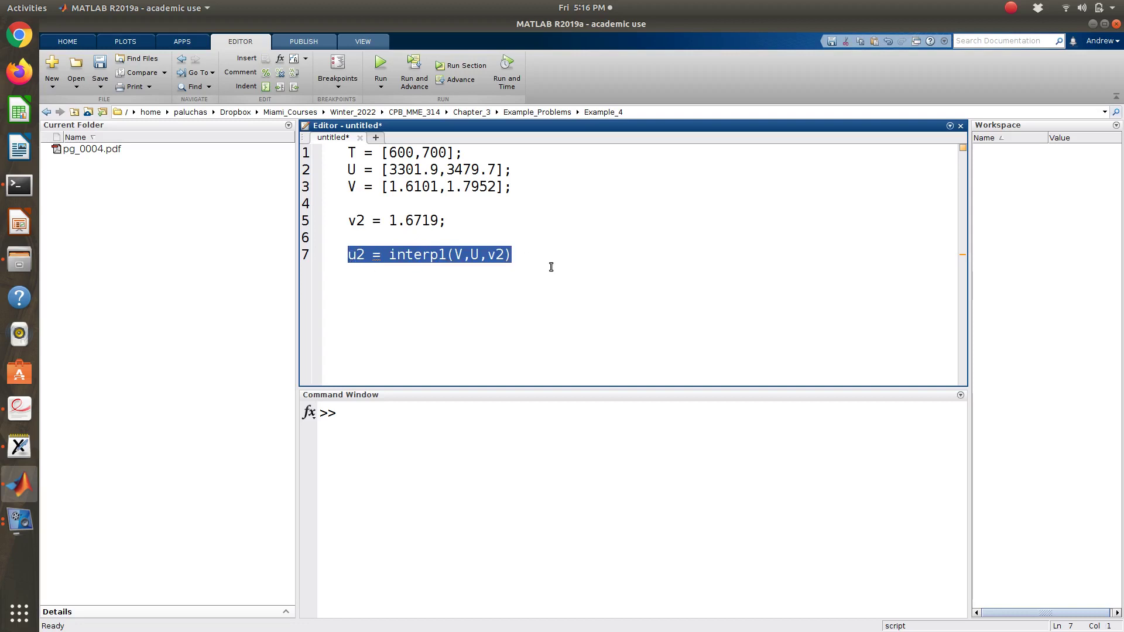
key("ctrl+c")
key("End")
key("Return")
key("ctrl+v")
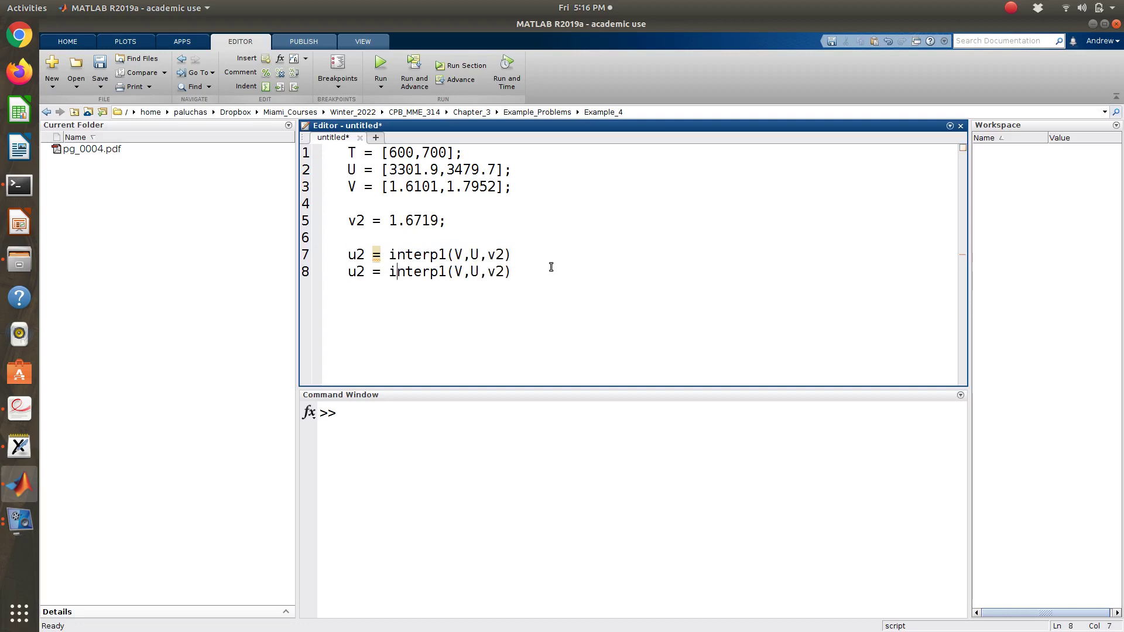
key("Left")
key("Left")
key("Left")
key("Left")
key("BackSpace")
type("t")
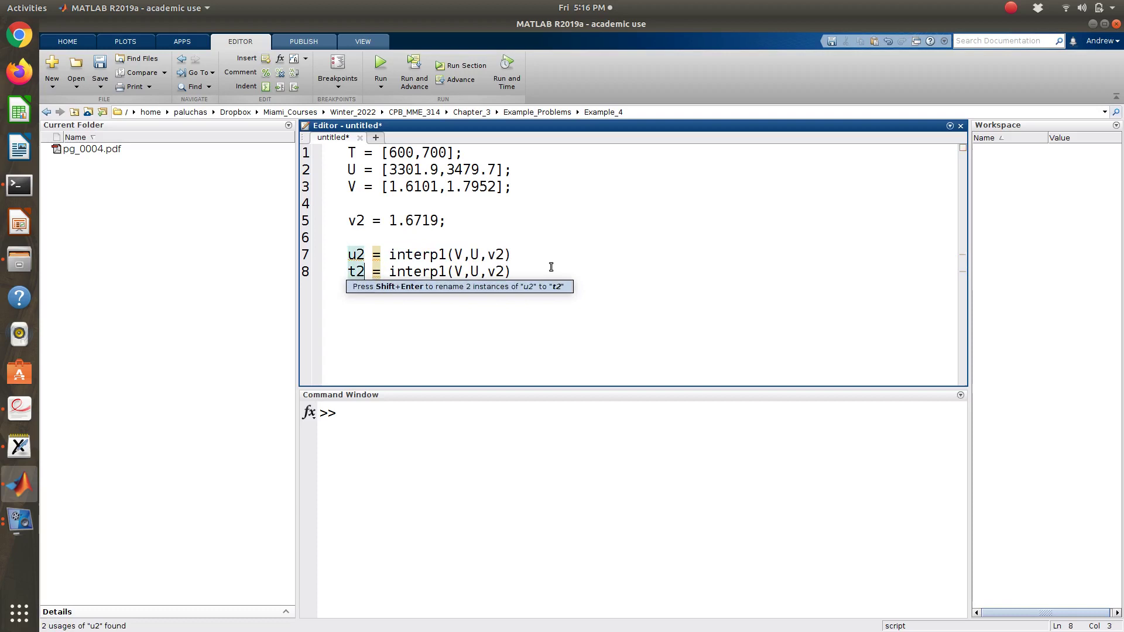
key("Right")
key("Right")
key("Right")
key("Right")
key("Right")
key("Right")
key("Right")
key("Right")
key("Right")
key("Right")
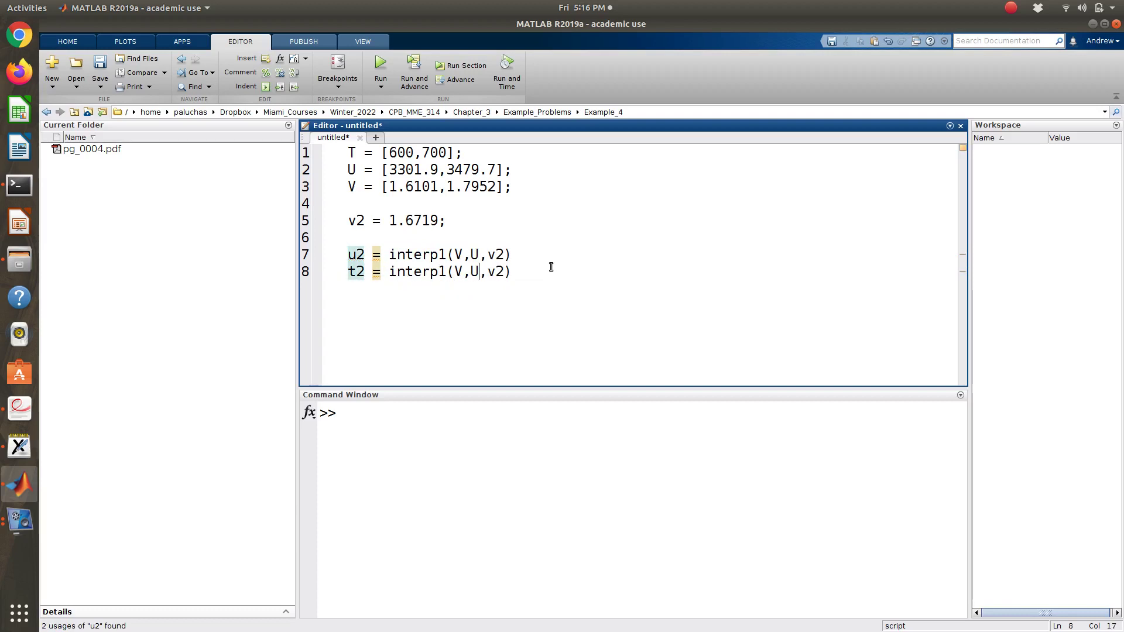
key("BackSpace")
type("T")
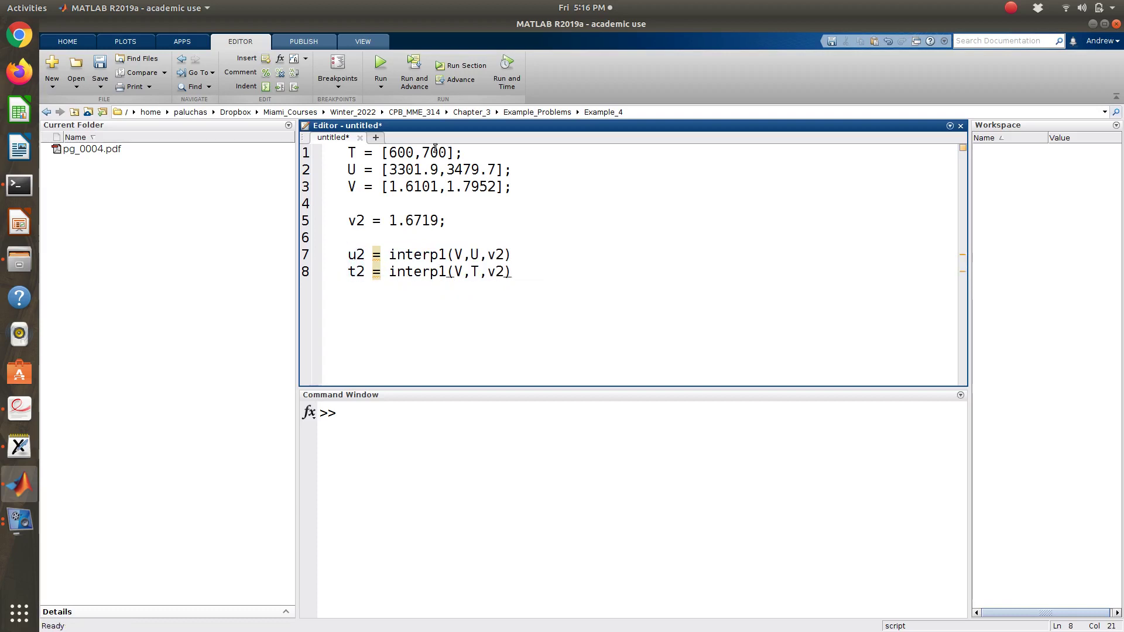
Save the script as chapter_3_example_4.m and run it
key("ctrl+s")
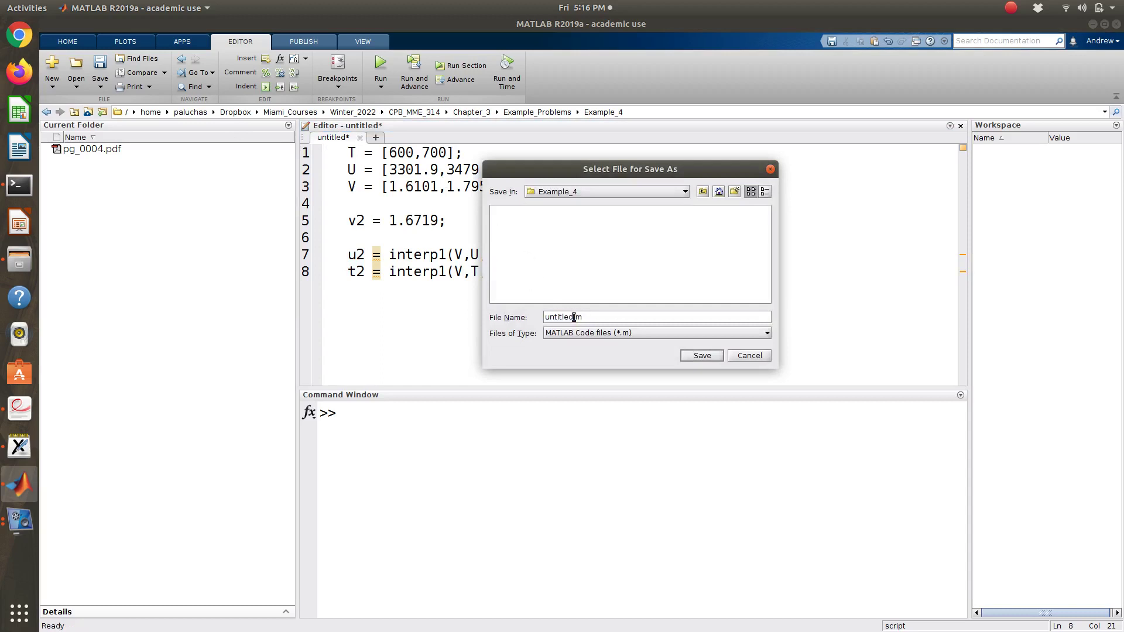
type("chapter_3_exm")
key("BackSpace")
type("ample_4")
key("Return")
left_click(381, 64)
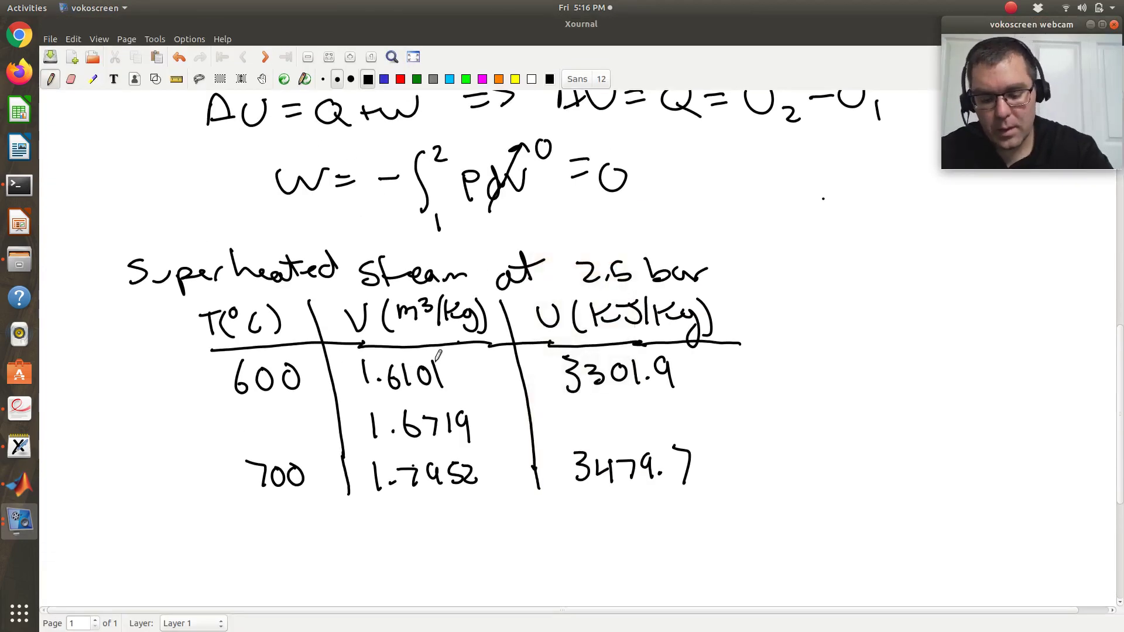
Handwrite 3.3613×10³ in the table's U column, checking the u2 result in MATLAB
left_click(447, 377)
mouse_move(556, 401)
left_mouse_down()
mouse_move(571, 421)
mouse_move(603, 413)
mouse_move(599, 428)
left_mouse_up()
left_click(583, 426)
mouse_move(622, 404)
left_mouse_down()
mouse_move(616, 428)
mouse_move(643, 436)
left_mouse_up()
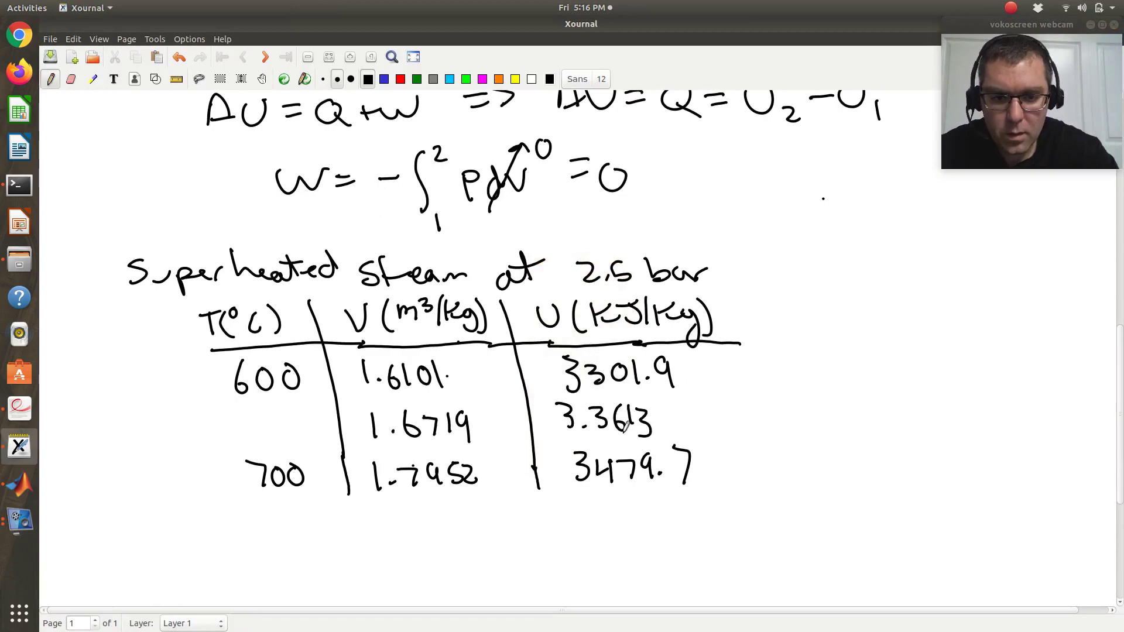
key("alt+Tab")
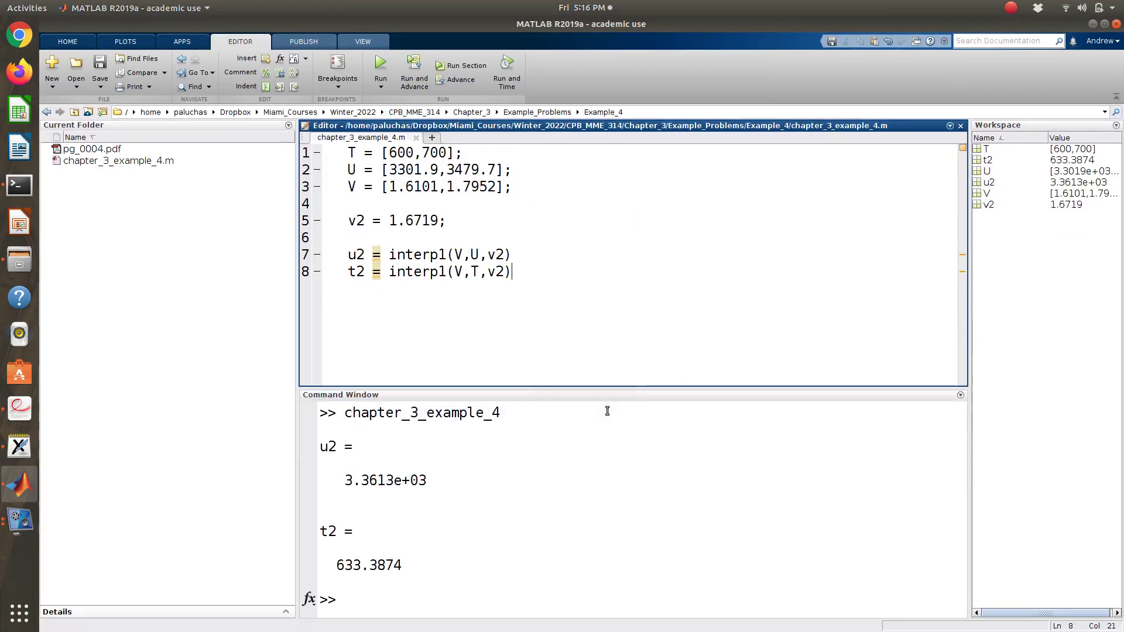
key("alt+Tab")
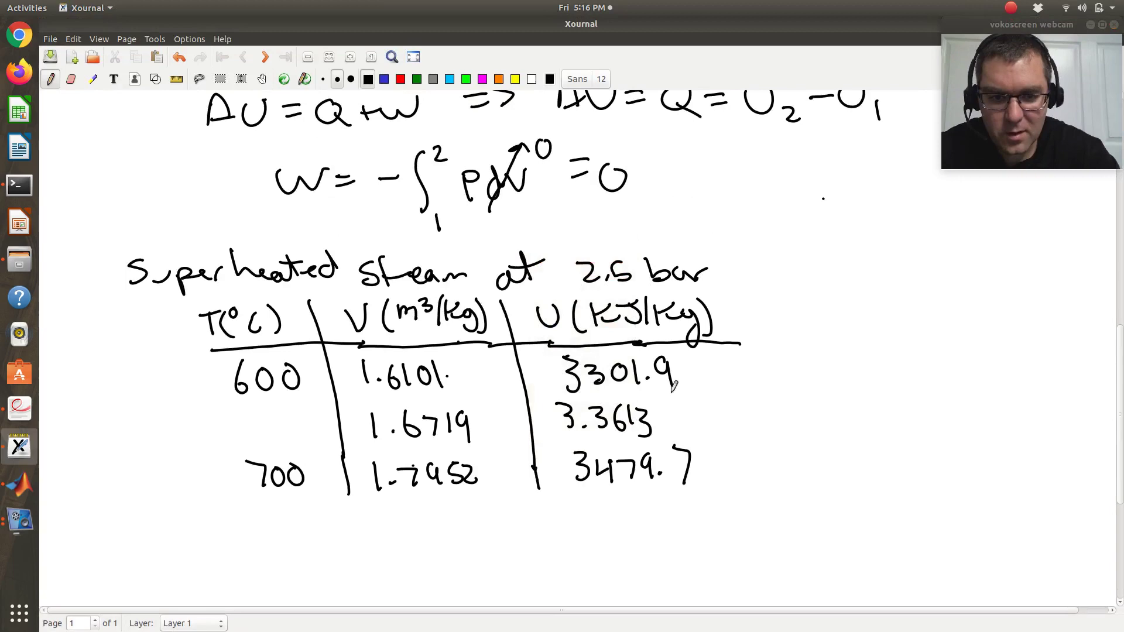
left_click_drag(663, 405, 679, 421)
mouse_move(679, 404)
left_mouse_down()
mouse_move(664, 421)
mouse_move(686, 424)
left_mouse_up()
left_click_drag(701, 405, 717, 412)
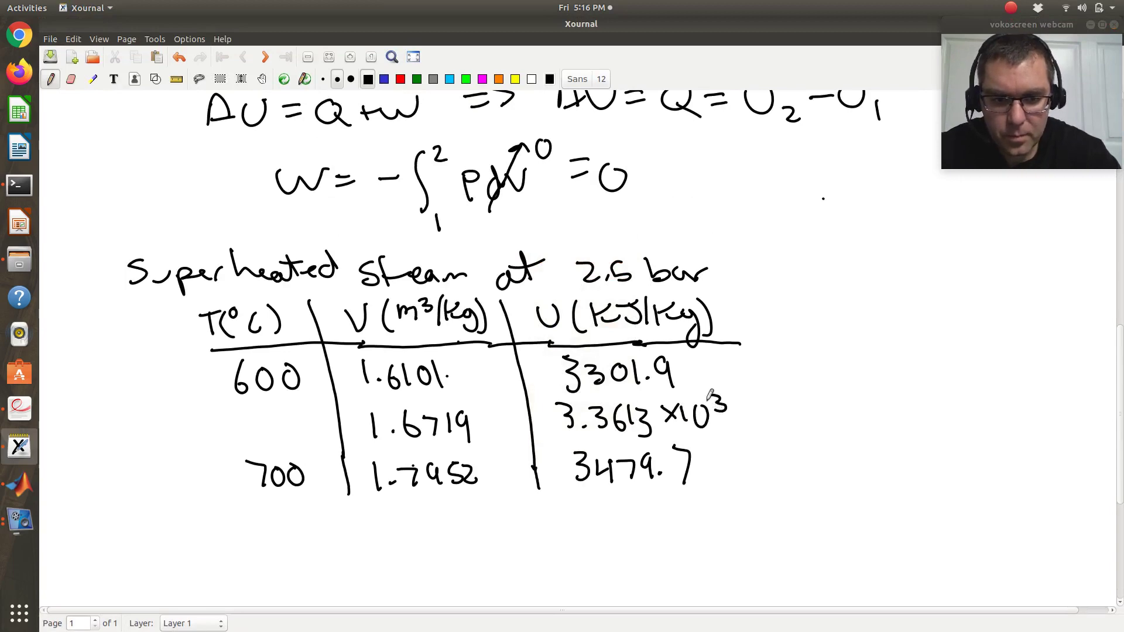
Handwrite the temperature 633.3874 below 600, checking the t2 result in MATLAB
key("alt+Tab")
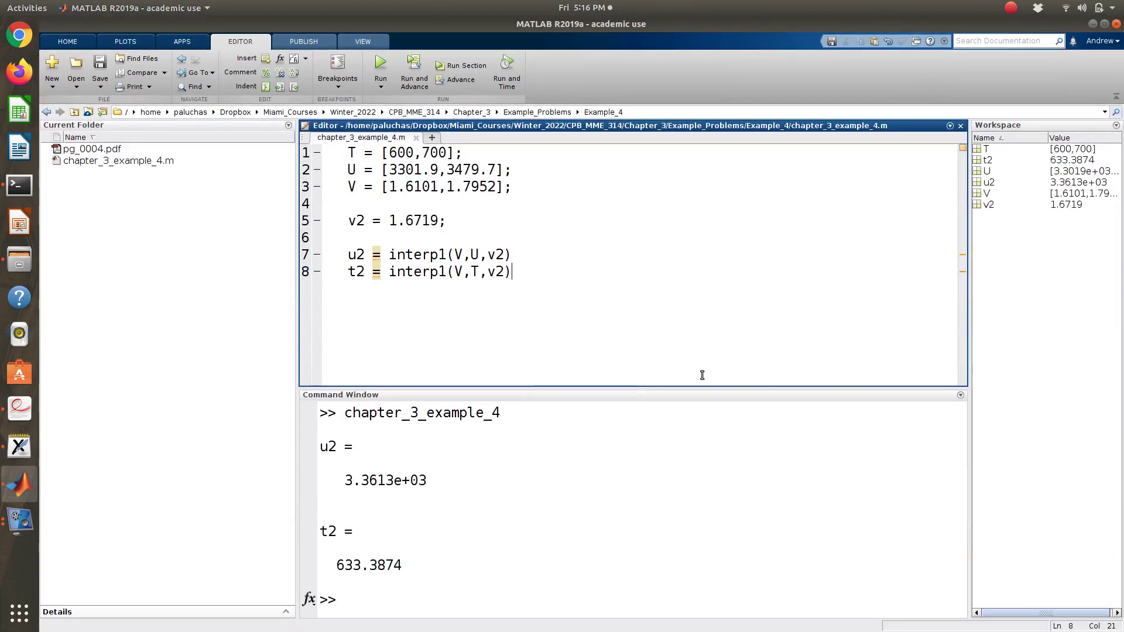
key("alt+Tab")
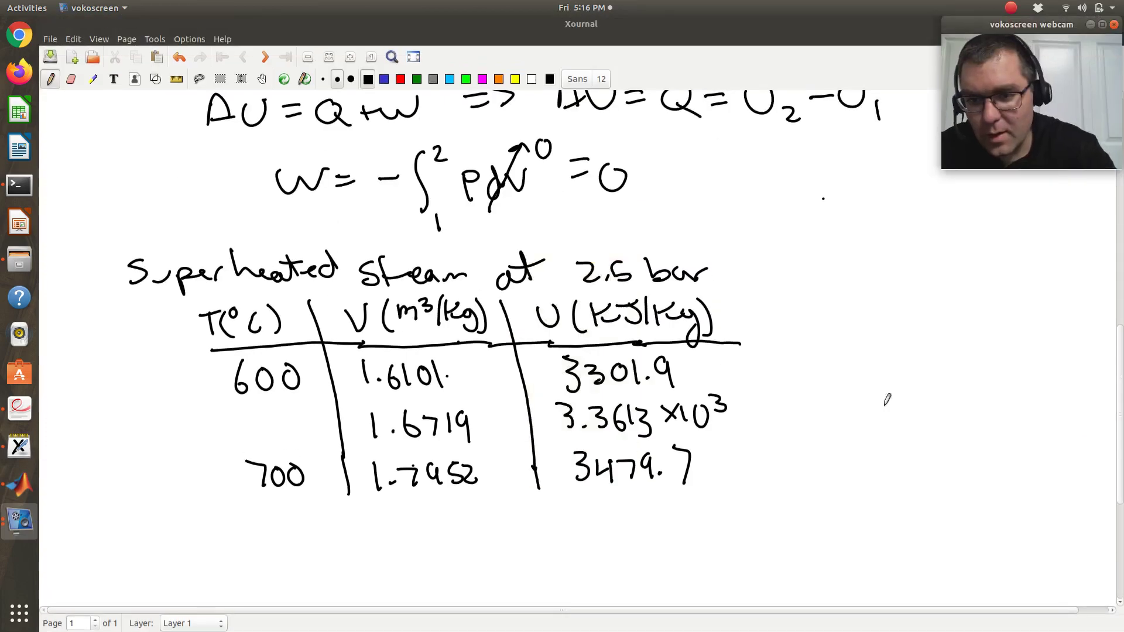
left_click(240, 410)
left_click_drag(245, 411, 236, 430)
mouse_move(253, 411)
left_mouse_down()
mouse_move(264, 420)
mouse_move(254, 432)
left_mouse_up()
left_click_drag(274, 410, 275, 433)
left_click(292, 432)
key("alt+Tab")
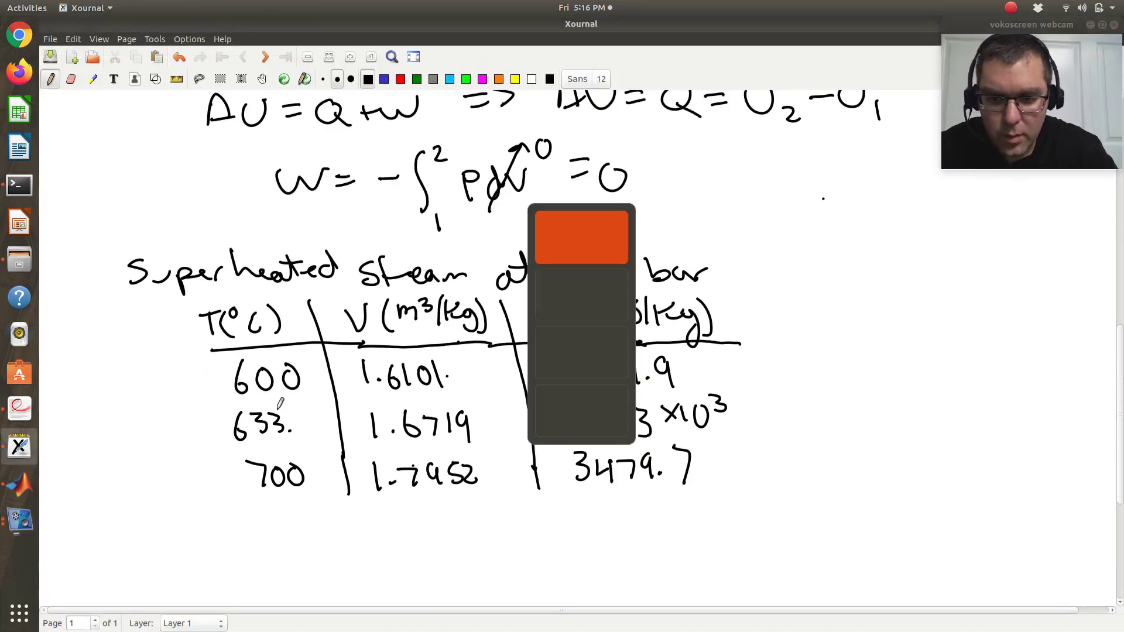
key("alt+Tab")
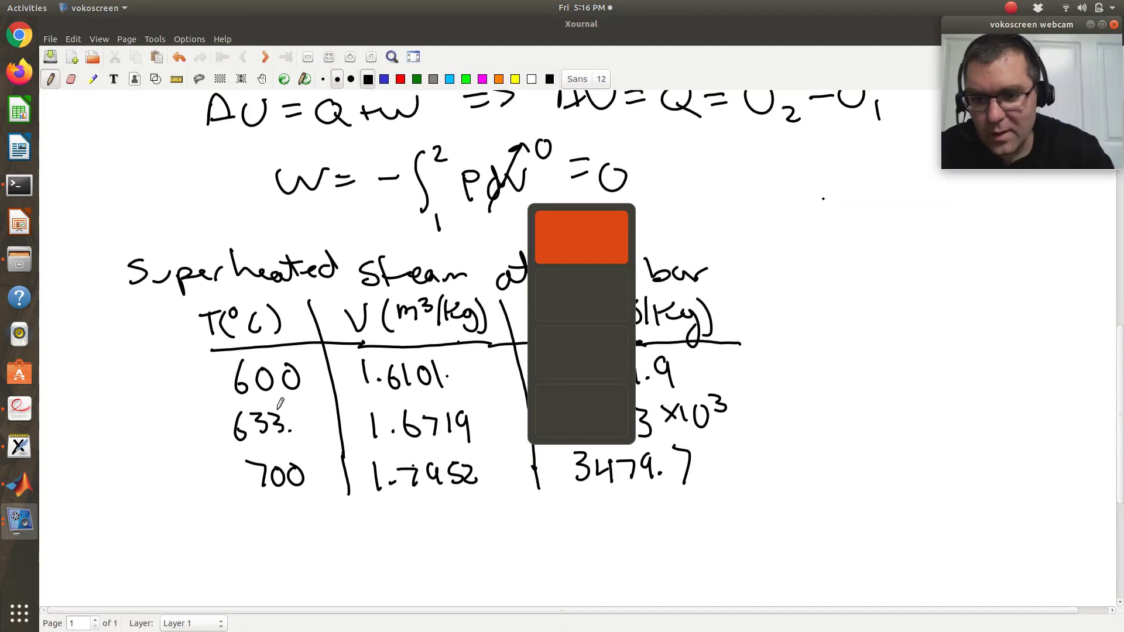
mouse_move(298, 409)
left_mouse_down()
mouse_move(298, 430)
mouse_move(315, 411)
mouse_move(340, 430)
left_mouse_up()
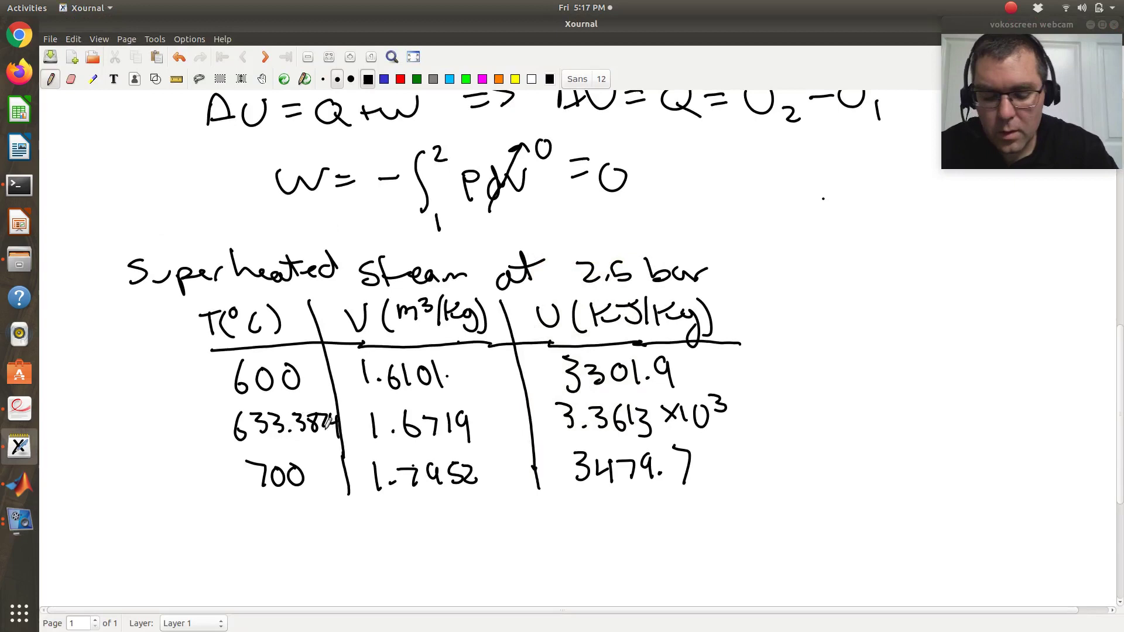
Write Q = U2 − U1 = below the table
scroll(334, 426, "down", 3)
scroll(328, 423, "up", 5)
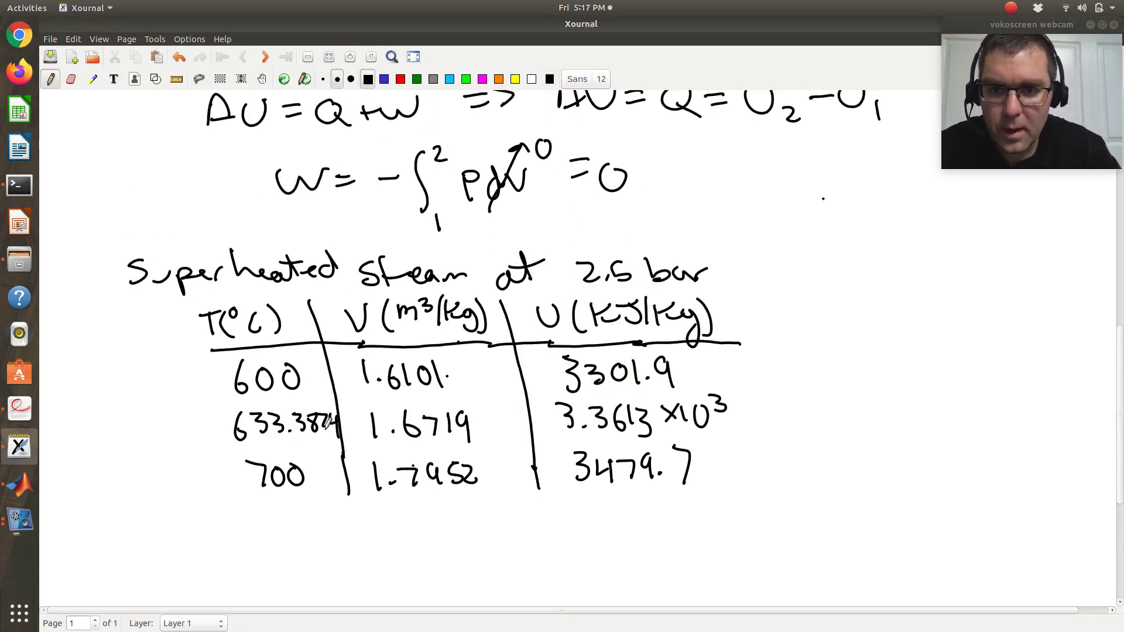
scroll(329, 424, "down", 2)
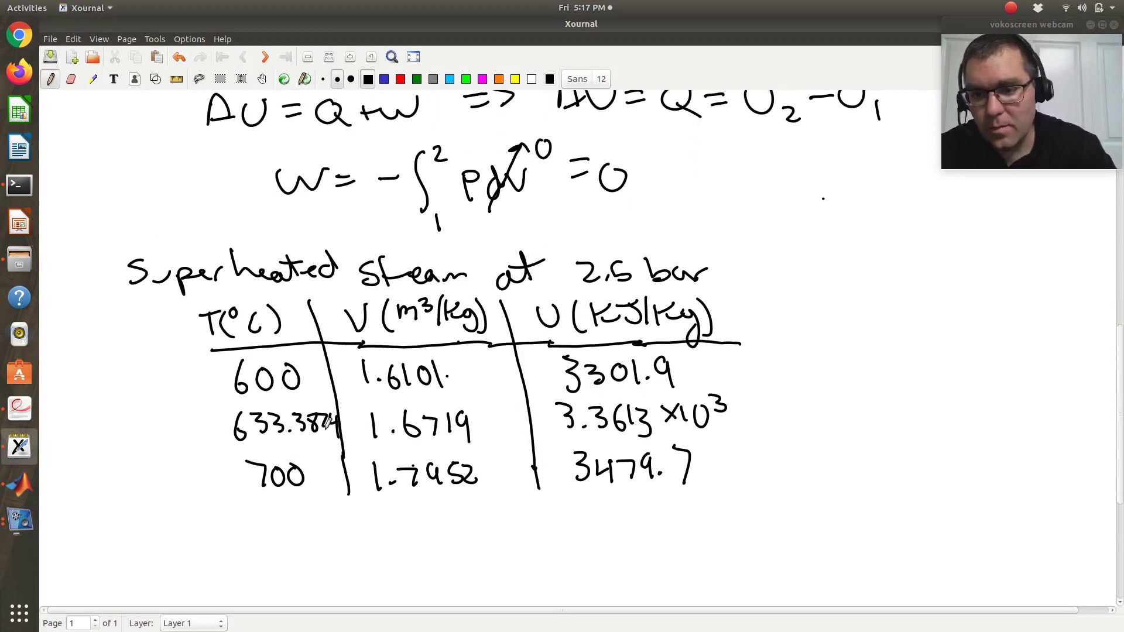
mouse_move(179, 524)
left_mouse_down()
mouse_move(196, 541)
mouse_move(231, 534)
left_mouse_up()
mouse_move(216, 545)
left_mouse_down()
mouse_move(274, 528)
mouse_move(299, 555)
mouse_move(319, 535)
left_mouse_up()
mouse_move(326, 526)
left_mouse_down()
mouse_move(344, 548)
mouse_move(354, 526)
left_mouse_up()
mouse_move(364, 536)
left_mouse_down()
mouse_move(370, 555)
mouse_move(409, 530)
left_mouse_up()
left_click_drag(396, 541, 412, 538)
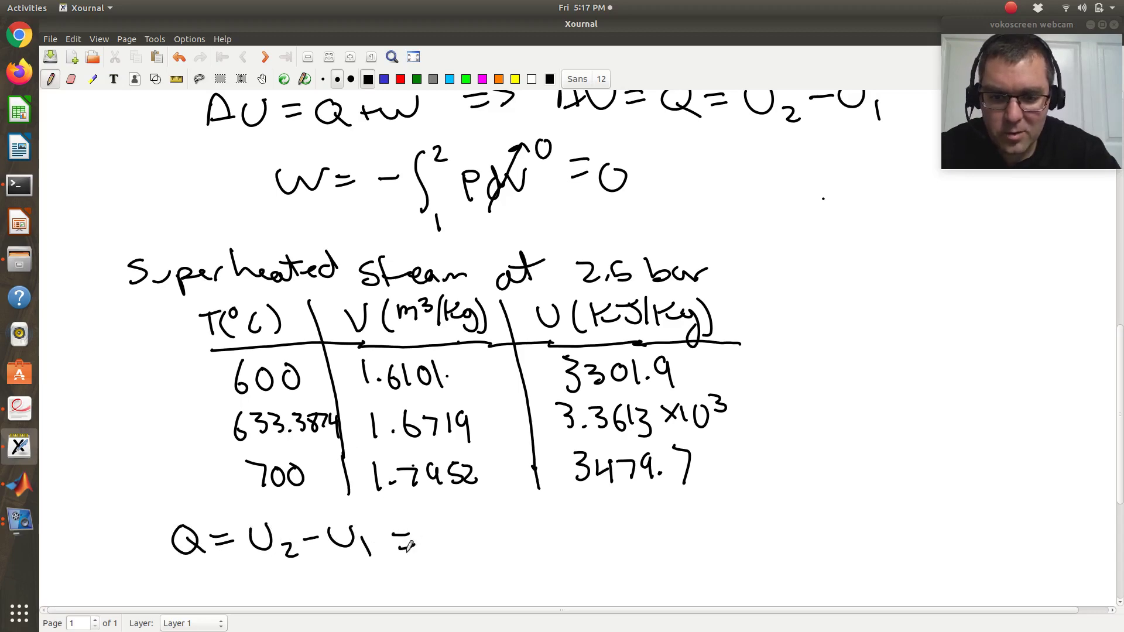
key("alt+Tab")
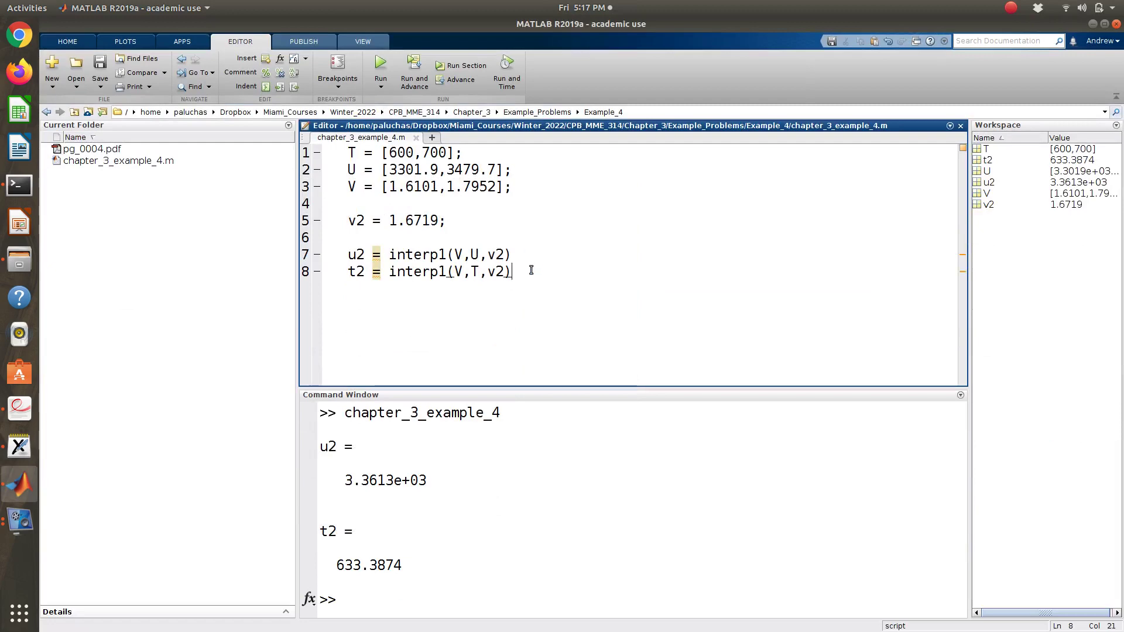
Add the line u1 = 2506; to the script, checking U1 in the notes
key("Return")
key("Return")
type("u1 =")
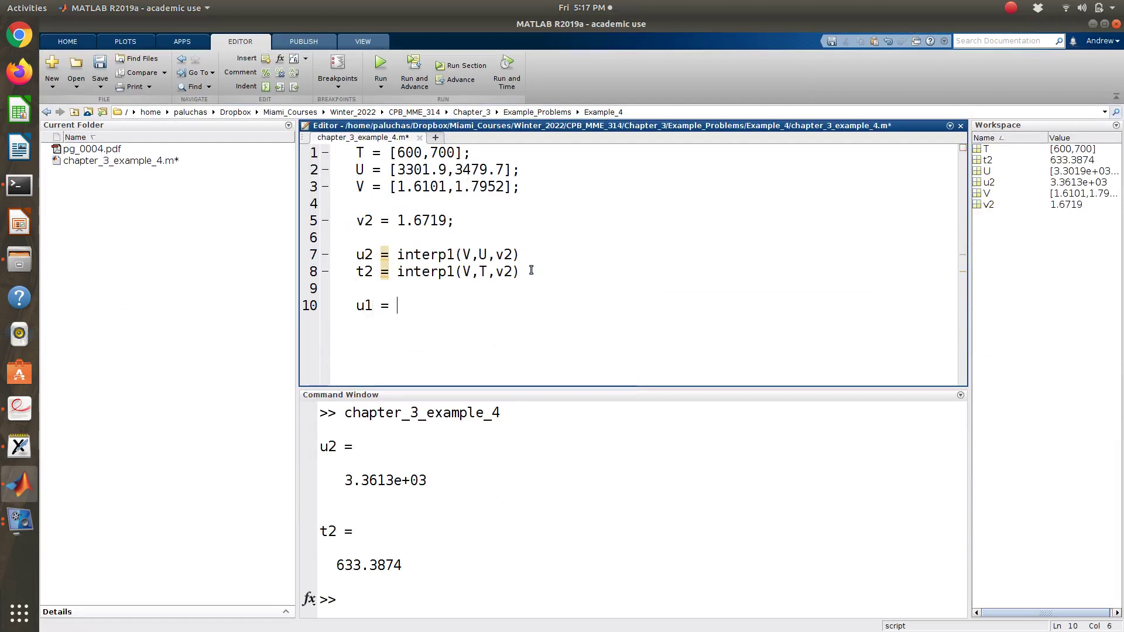
key("alt+Tab")
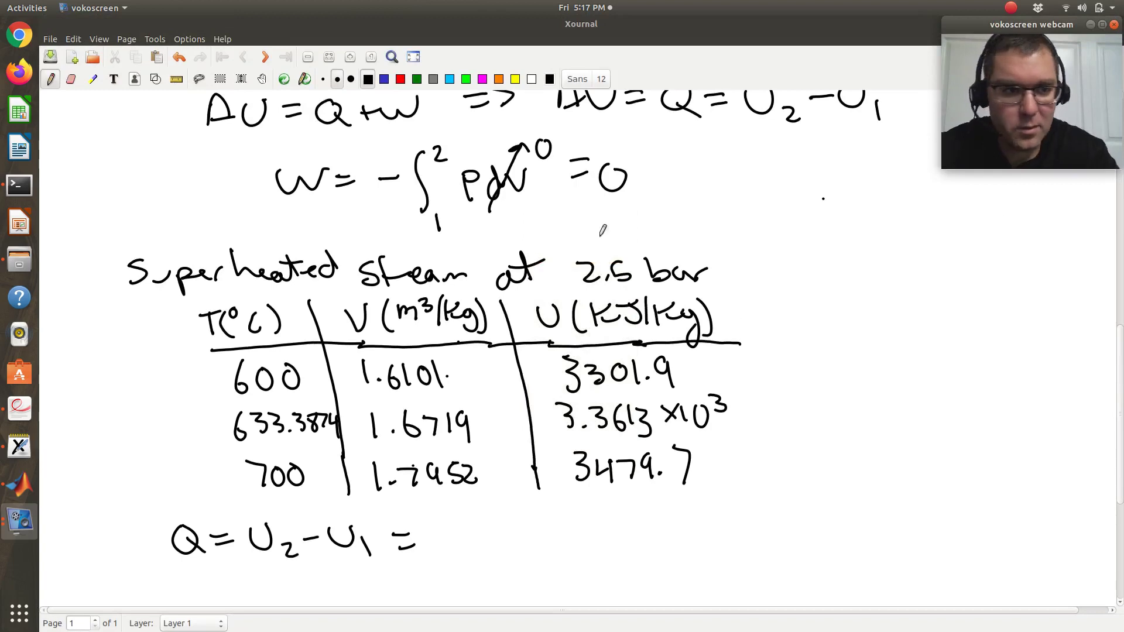
left_click_drag(1118, 360, 1114, 296)
key("alt+Tab")
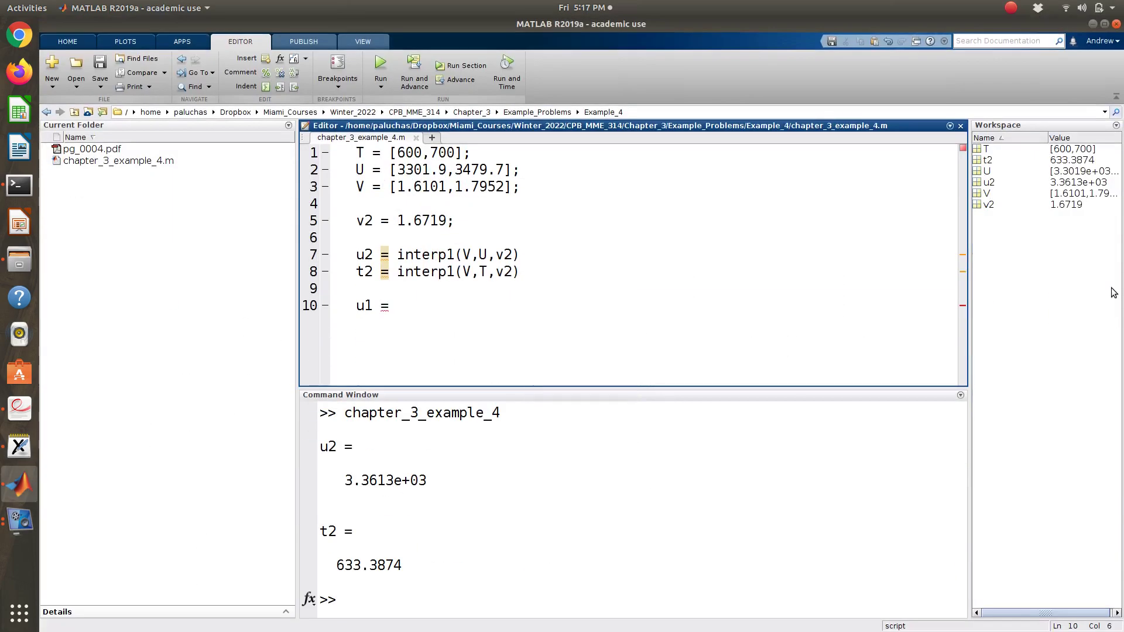
type("2506")
key("alt+Tab")
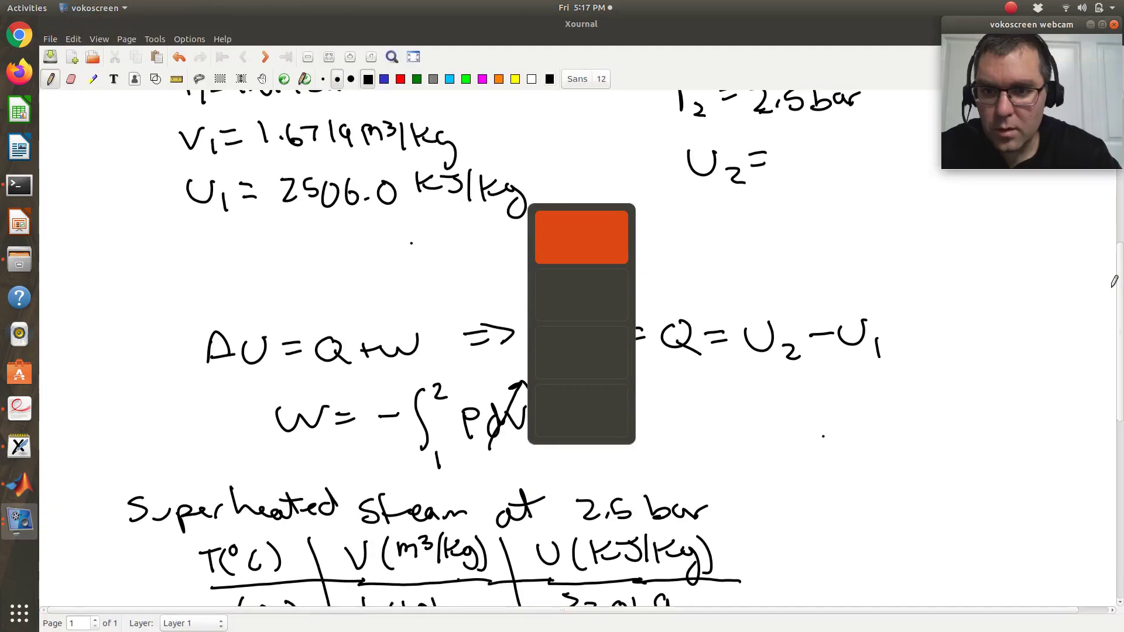
key("alt+Tab")
type(";")
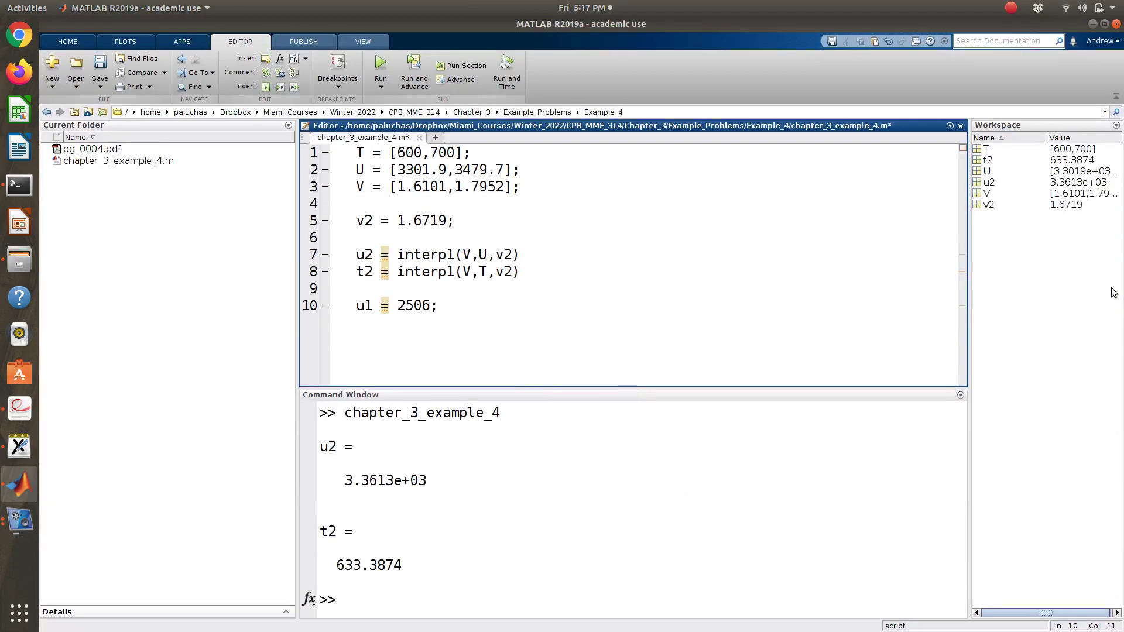
Add q = u2 - u1, save and run to get 855.2627, then start writing 855
key("Return")
type("q = u2 - u1")
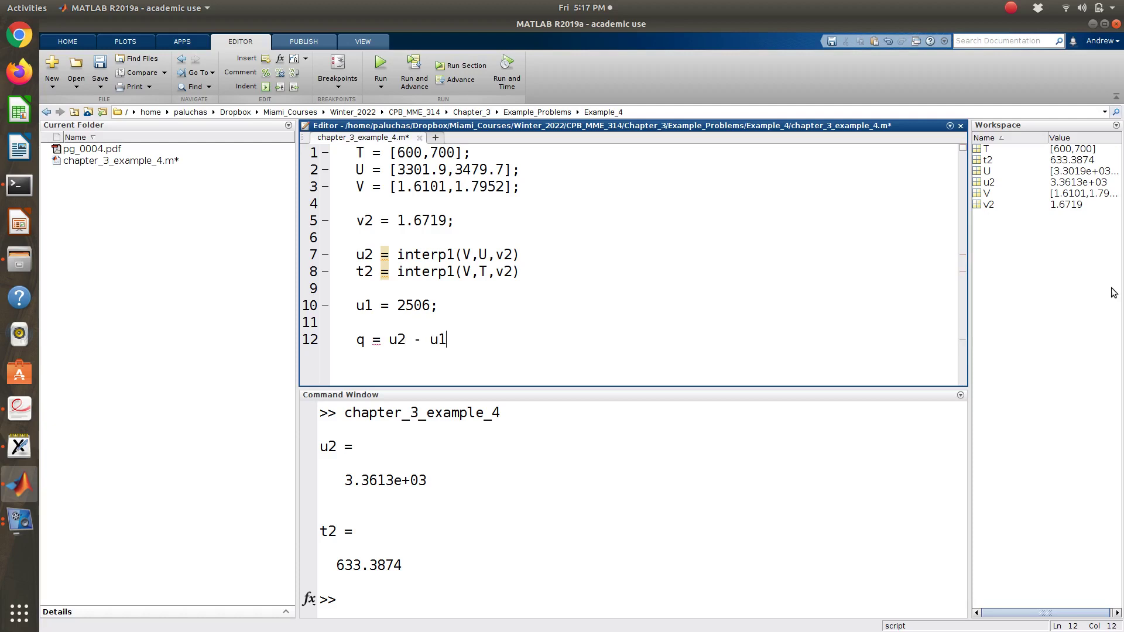
key("ctrl+s")
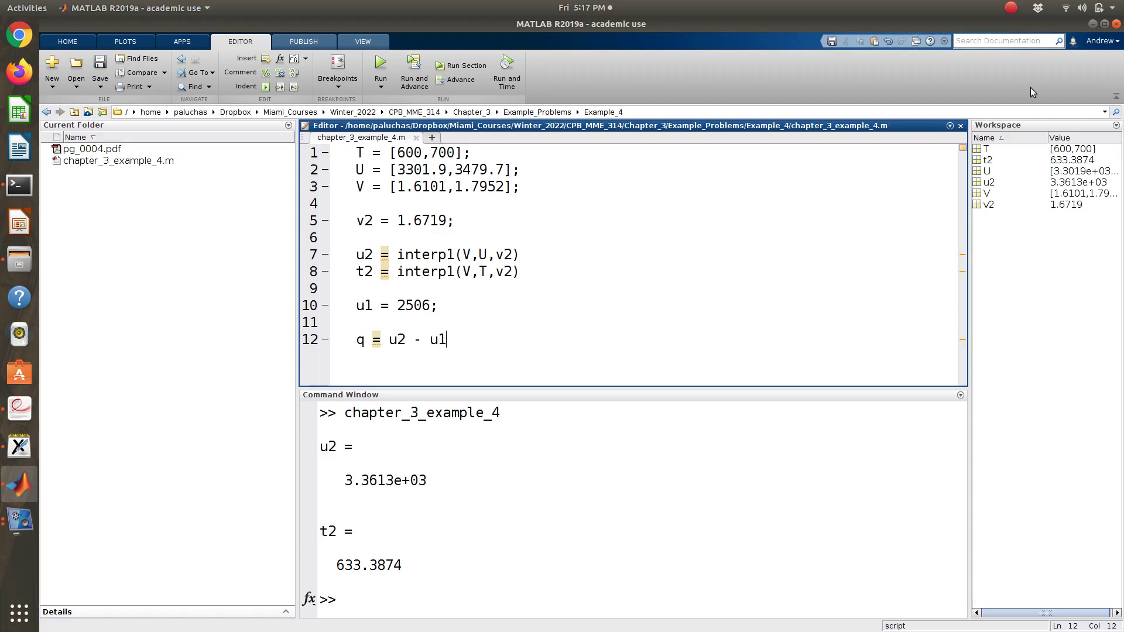
left_click(380, 63)
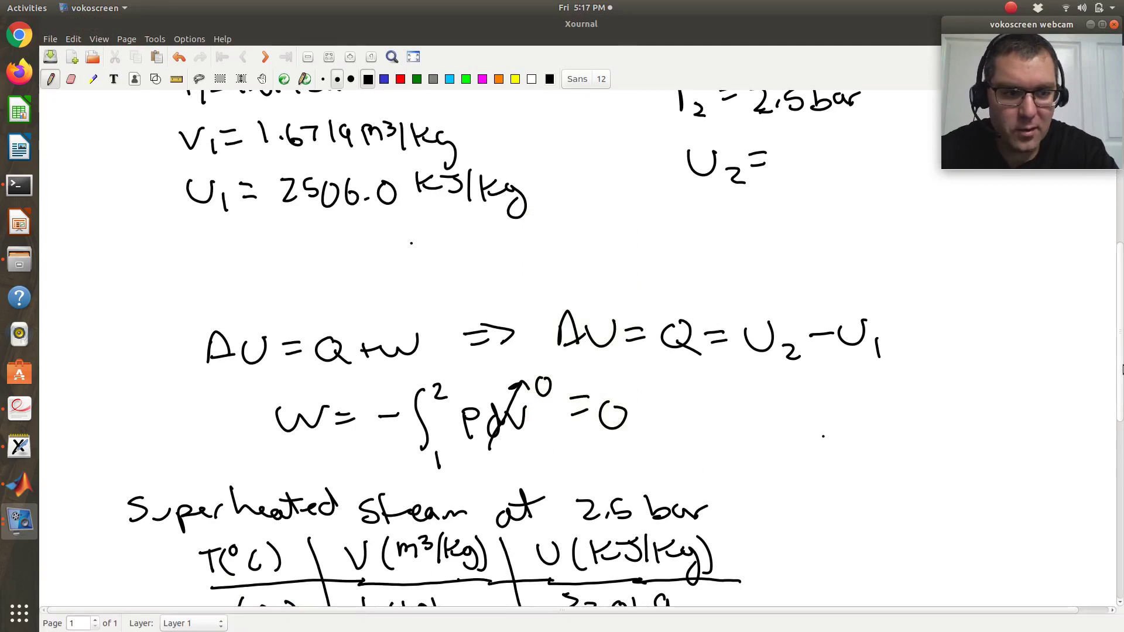
left_click_drag(1121, 369, 1121, 550)
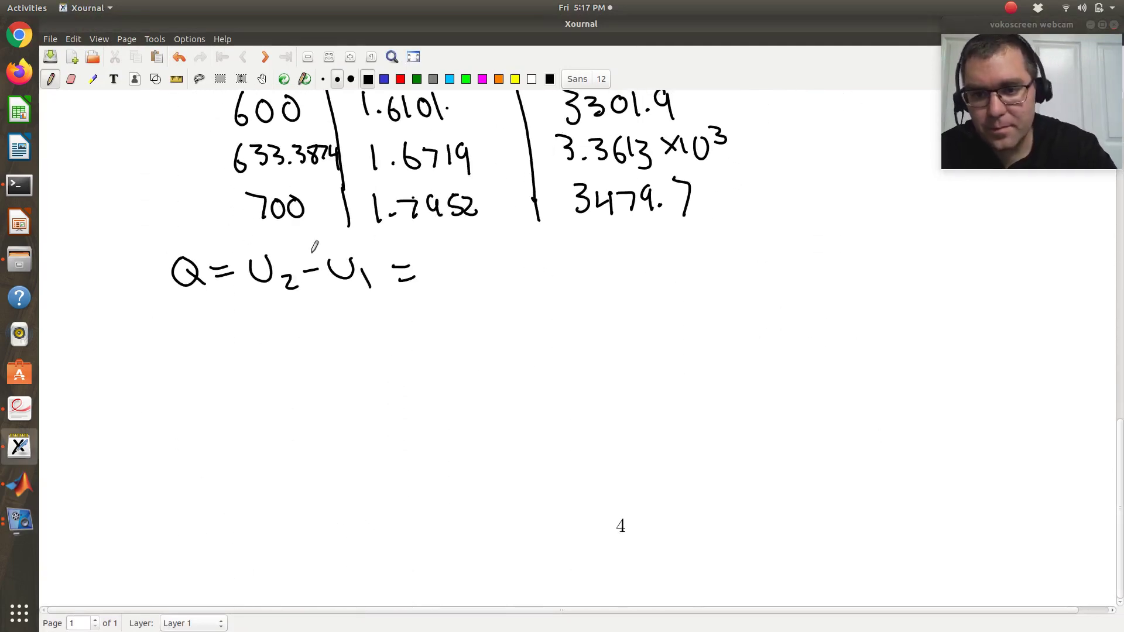
mouse_move(445, 257)
left_mouse_down()
mouse_move(458, 280)
mouse_move(493, 250)
left_mouse_up()
left_click(502, 274)
Complete Q = 855.2627 kJ/kg, box the result, and launch LibreOffice Calc from the dock
key("alt+Tab")
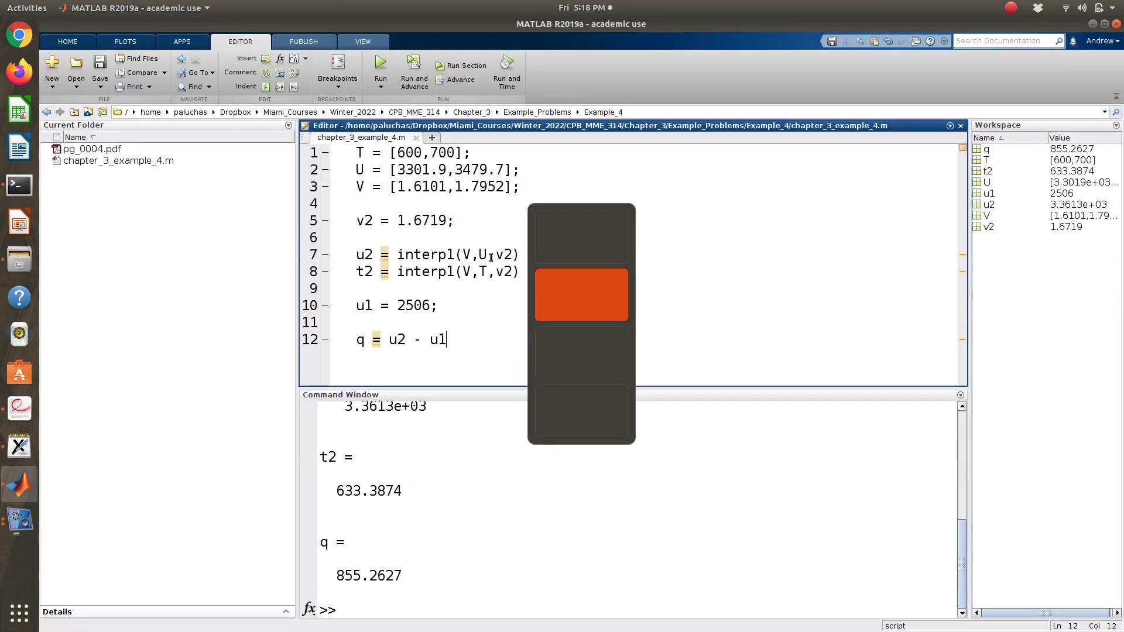
key("alt+Tab")
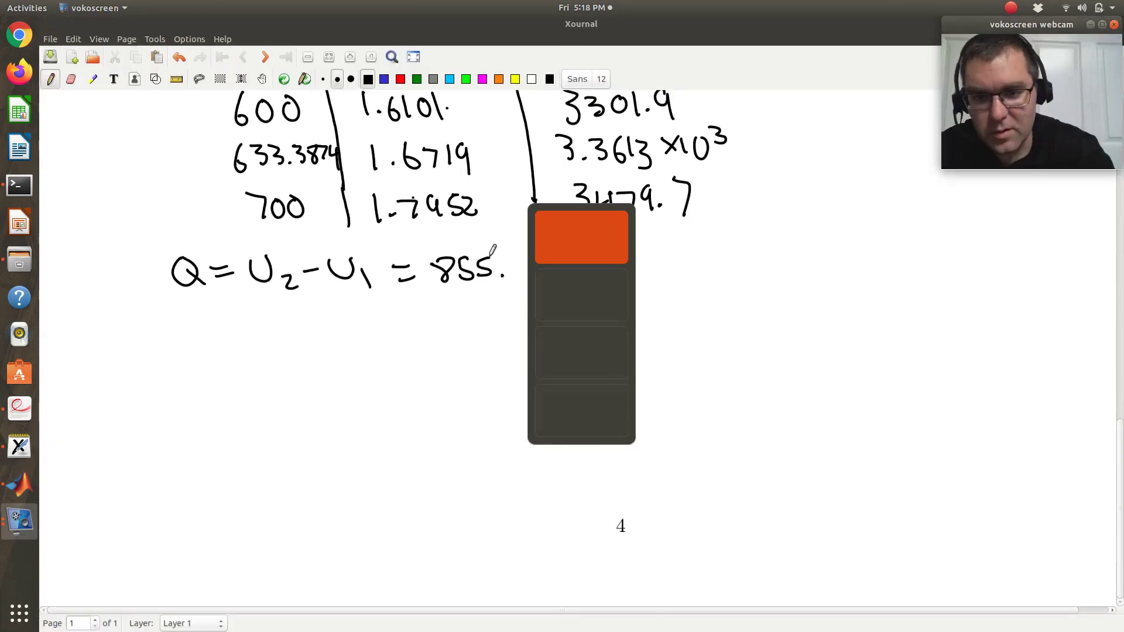
mouse_move(518, 264)
left_mouse_down()
mouse_move(548, 276)
mouse_move(571, 258)
mouse_move(582, 281)
left_mouse_up()
mouse_move(584, 261)
left_mouse_down()
mouse_move(633, 254)
mouse_move(650, 264)
mouse_move(668, 249)
mouse_move(658, 272)
mouse_move(721, 256)
mouse_move(741, 260)
mouse_move(731, 292)
left_mouse_up()
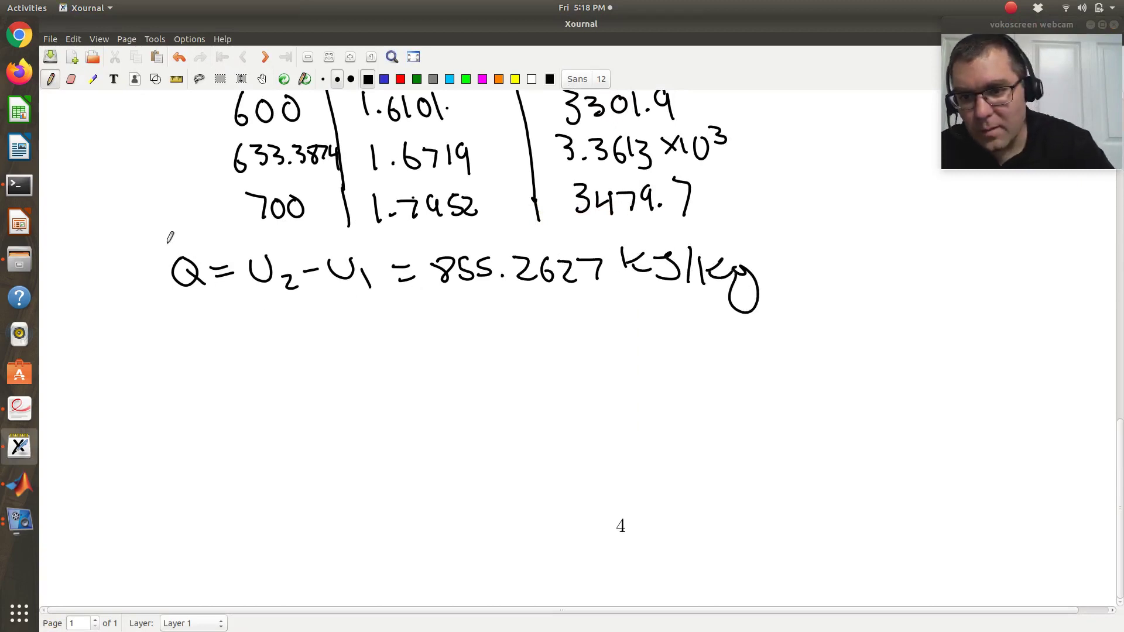
mouse_move(163, 240)
left_mouse_down()
mouse_move(199, 311)
mouse_move(359, 299)
mouse_move(796, 318)
mouse_move(805, 276)
mouse_move(788, 226)
mouse_move(768, 219)
mouse_move(430, 238)
mouse_move(223, 225)
mouse_move(156, 233)
left_mouse_up()
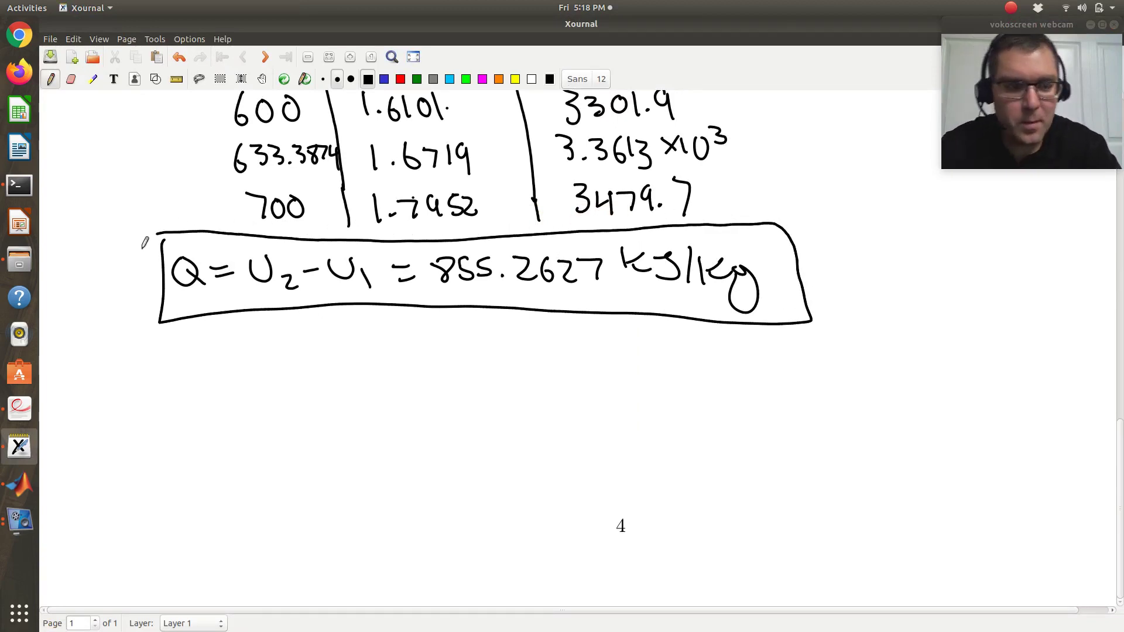
scroll(217, 121, "up", 3)
left_click(19, 110)
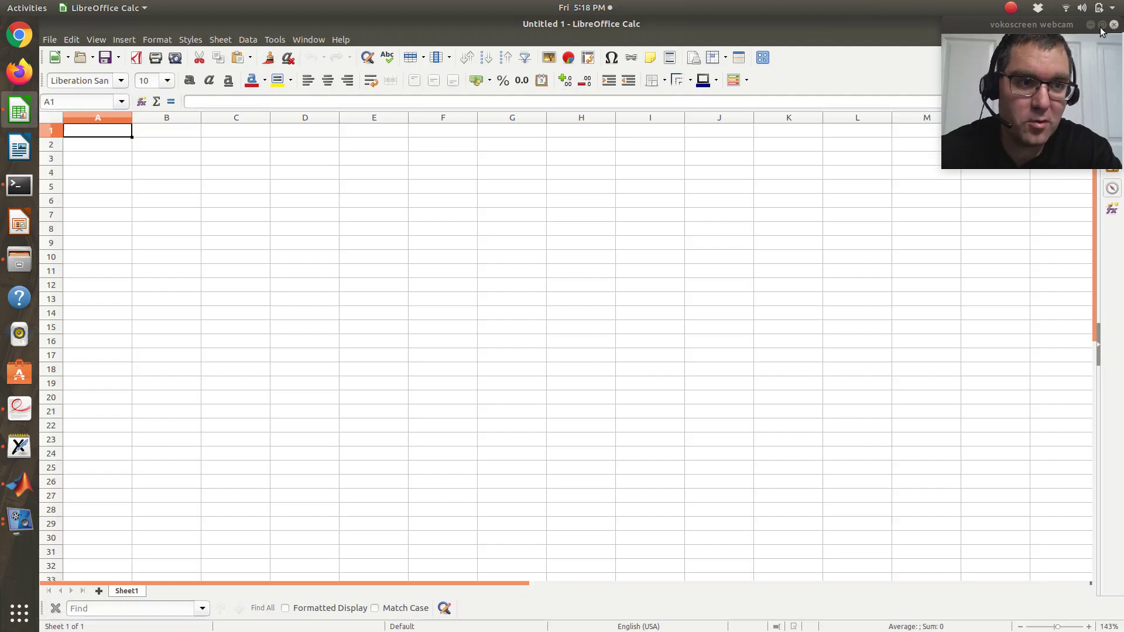
Close the LibreOffice Calc window and scroll through the notes back to the boxed Q result
left_click_drag(1012, 27, 1003, 59)
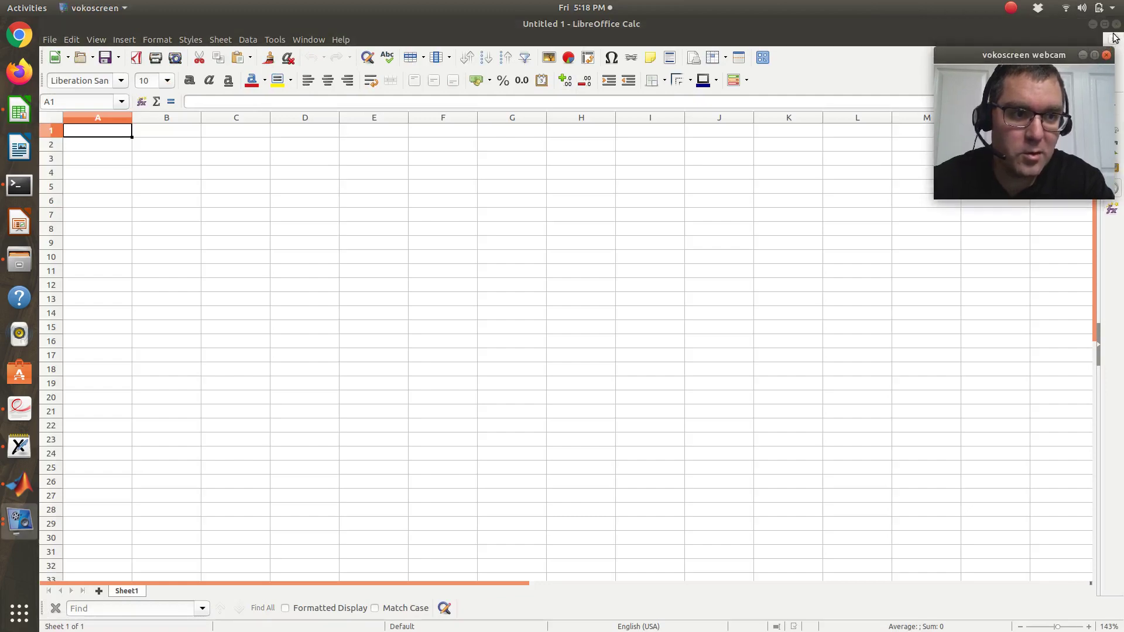
left_click(1116, 24)
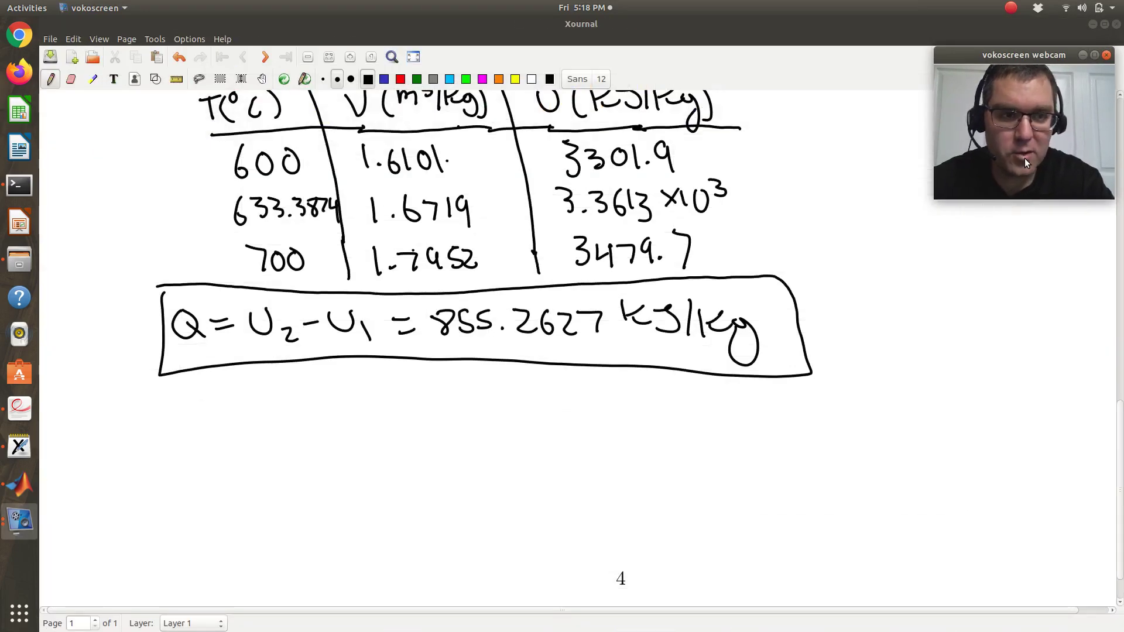
left_click(873, 279)
scroll(875, 279, "up", 10)
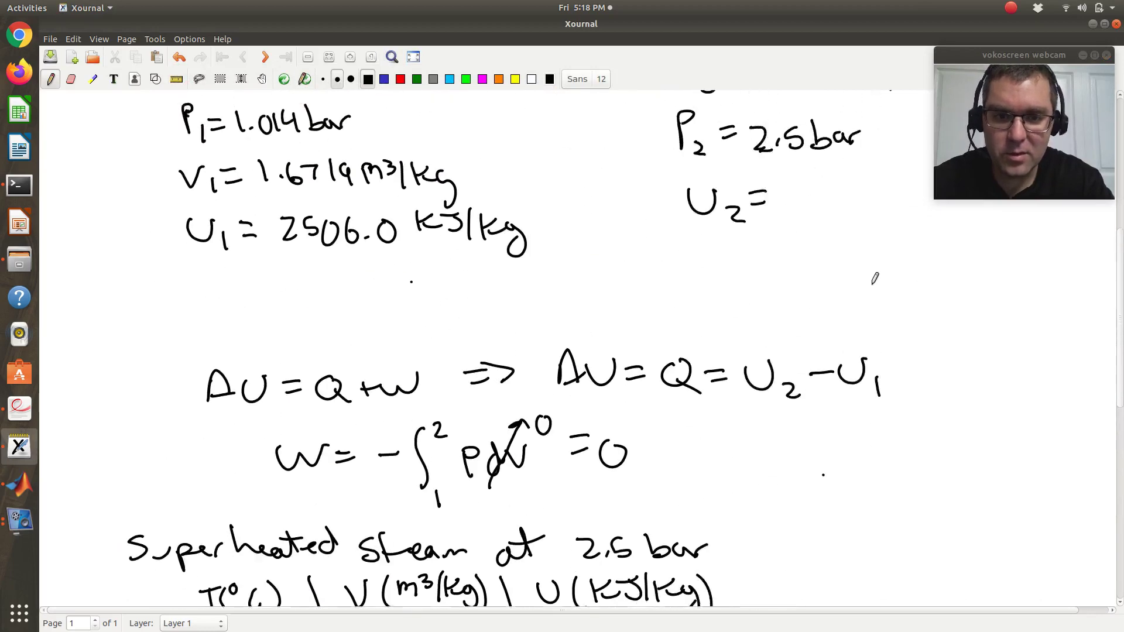
scroll(874, 279, "up", 6)
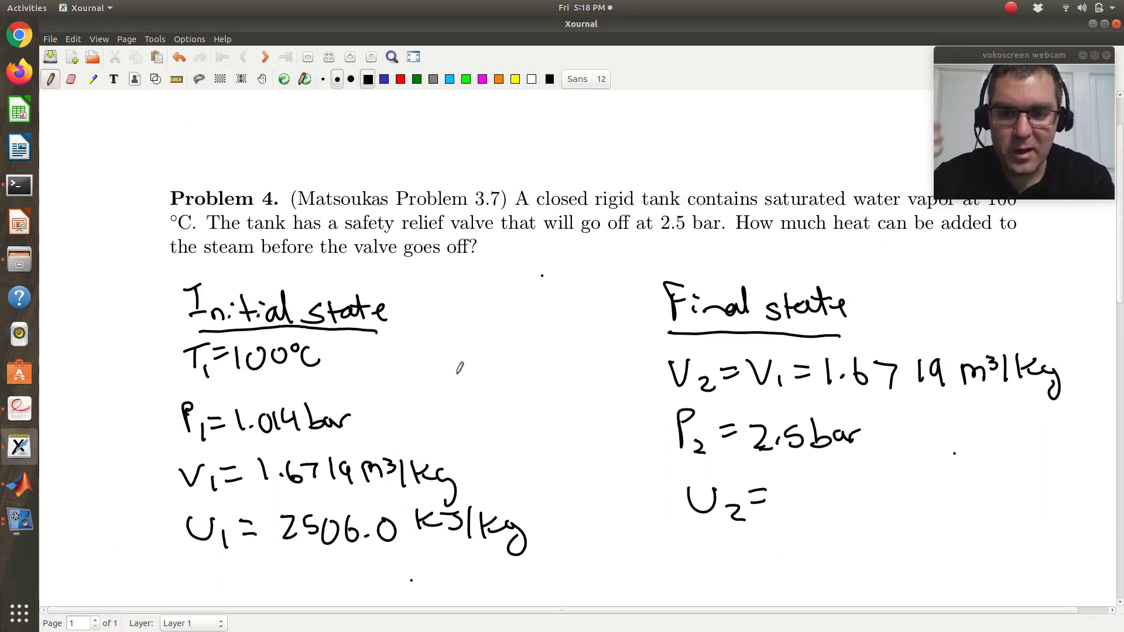
scroll(460, 368, "up", 1)
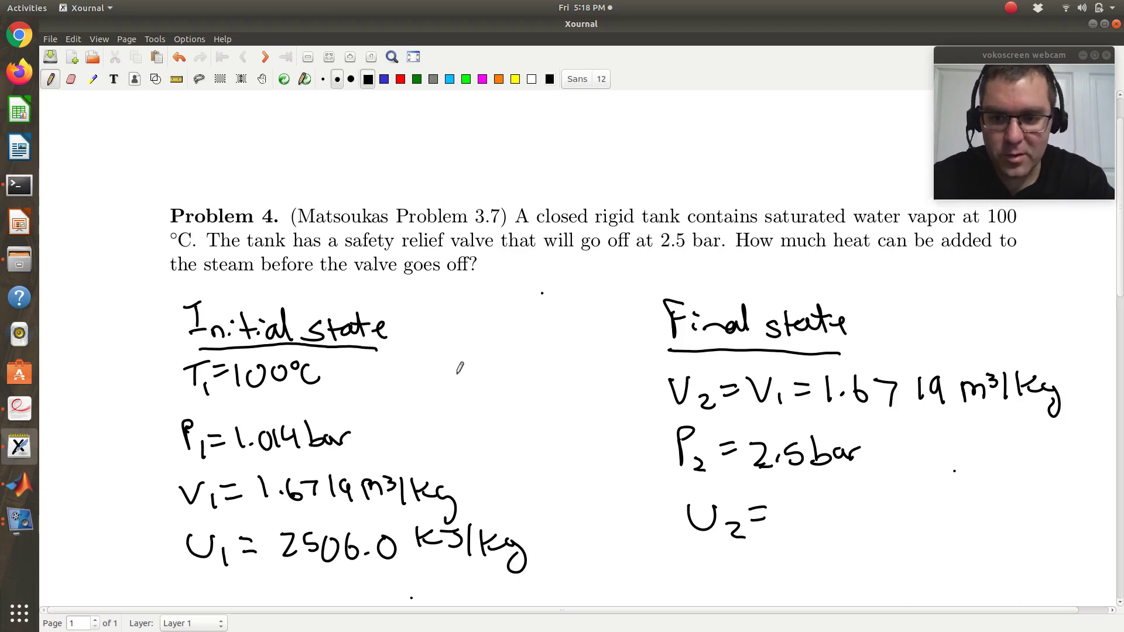
scroll(460, 368, "down", 6)
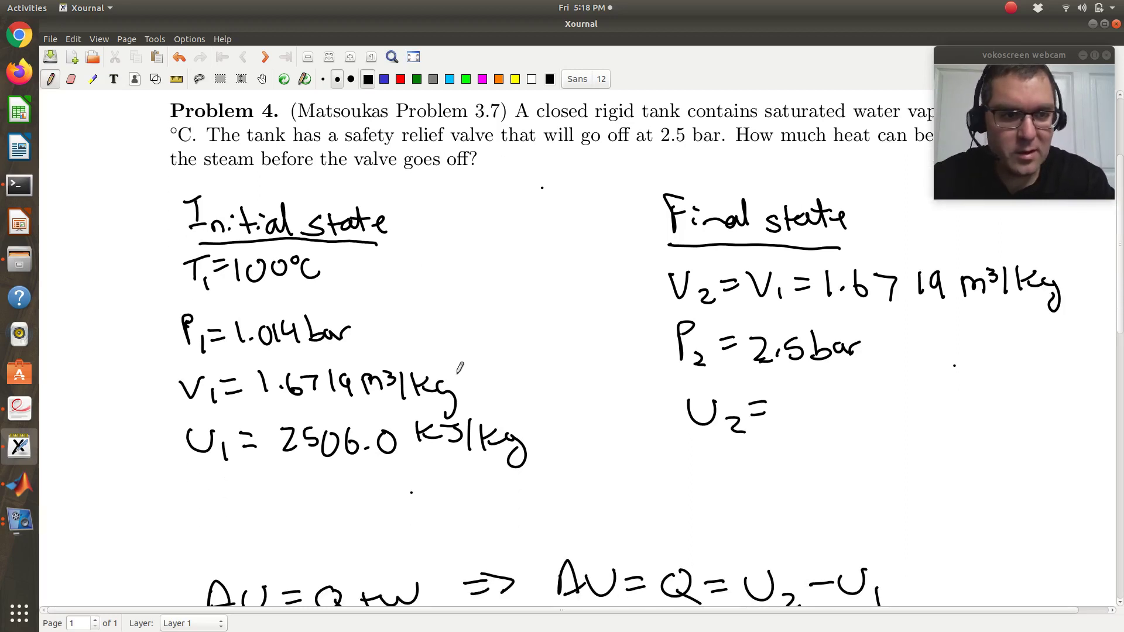
scroll(460, 368, "down", 4)
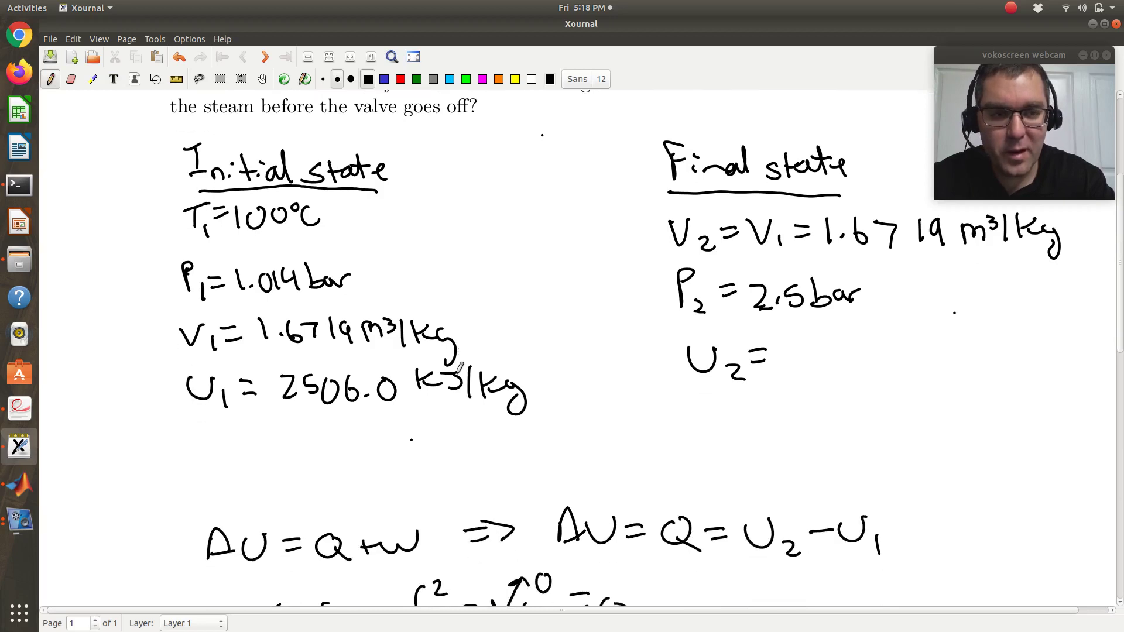
scroll(460, 368, "down", 1)
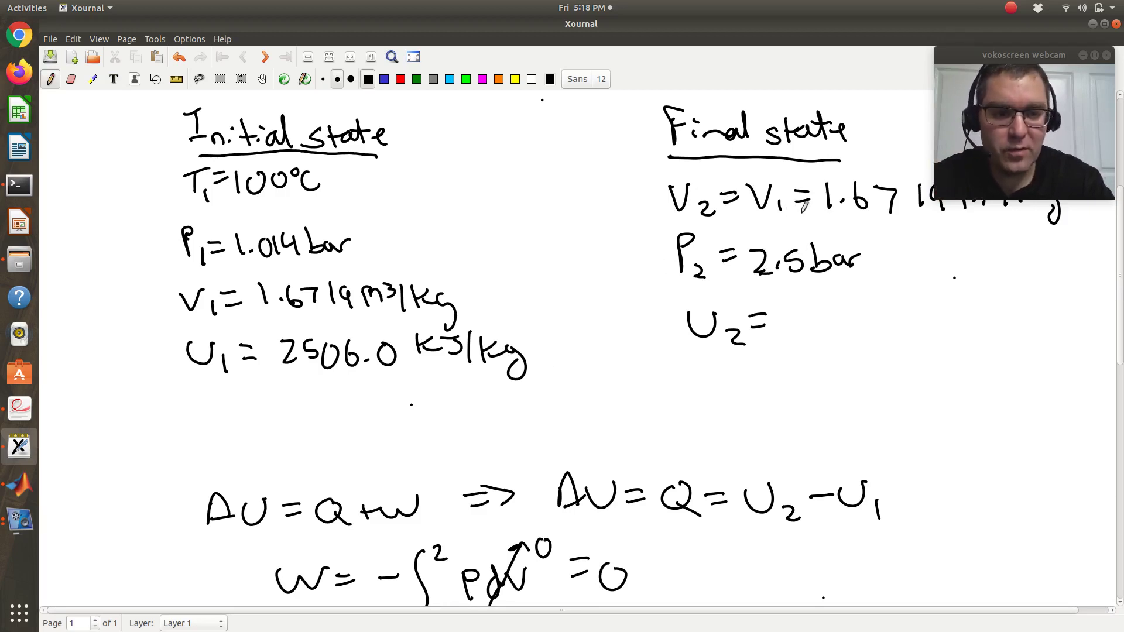
scroll(804, 204, "down", 4)
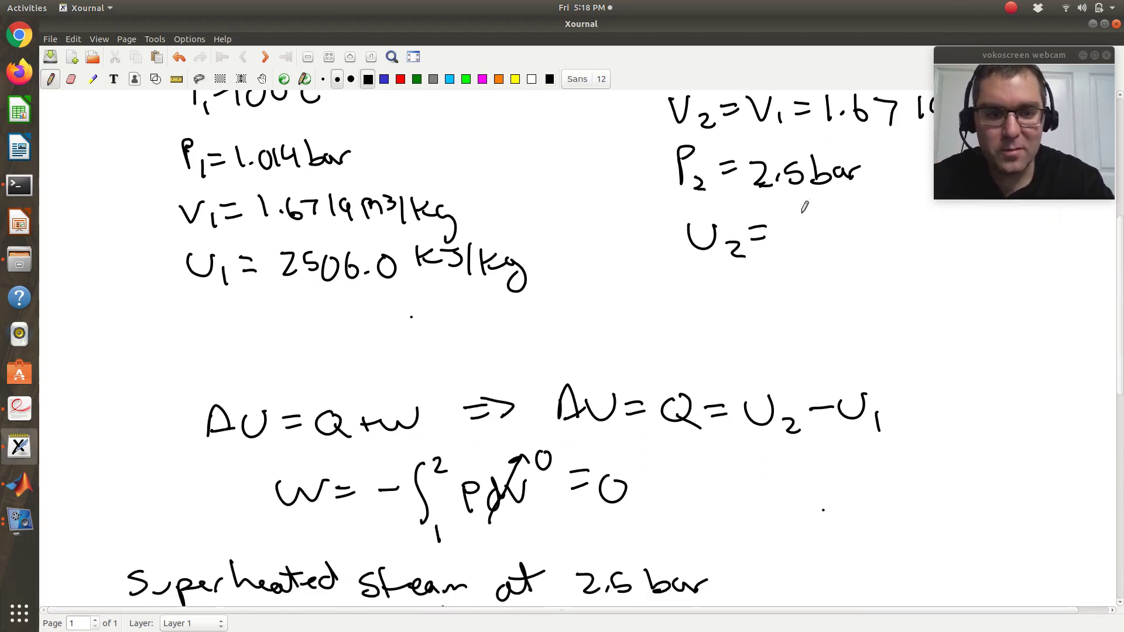
scroll(805, 206, "down", 15)
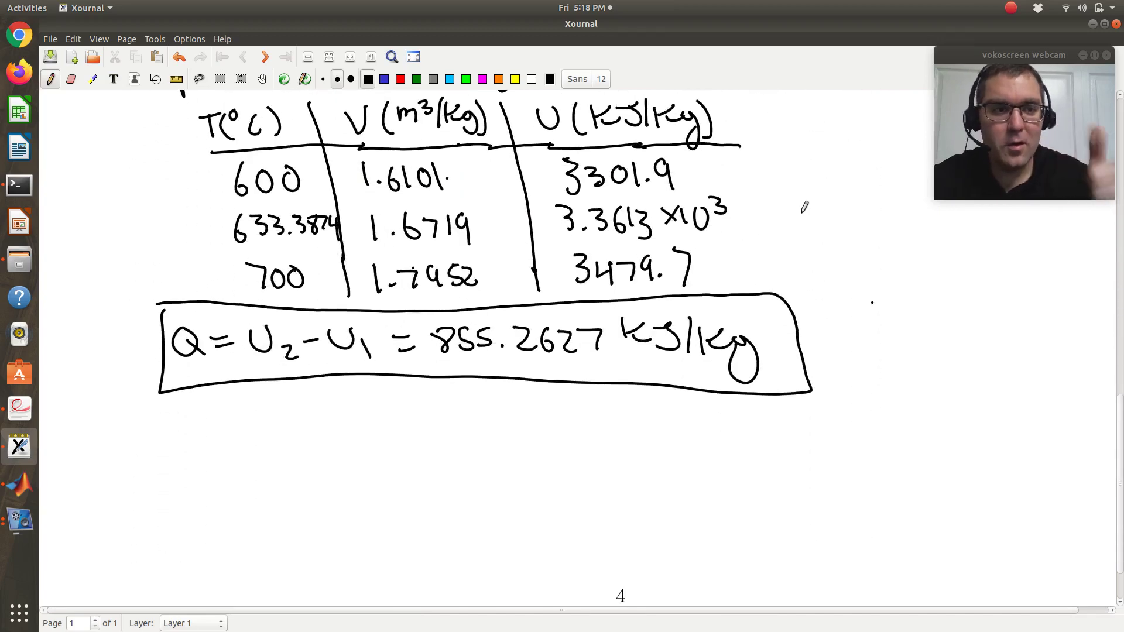